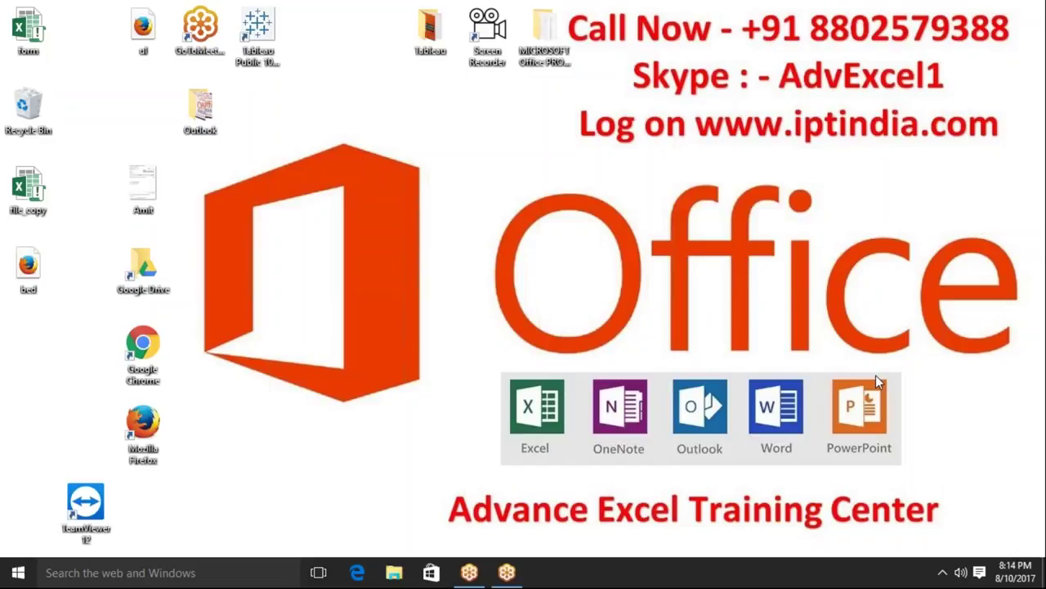
- Refresh the desktop and launch Excel 2016 from the Start menu's Most used list
right_click(348, 419)
click(417, 282)
click(19, 579)
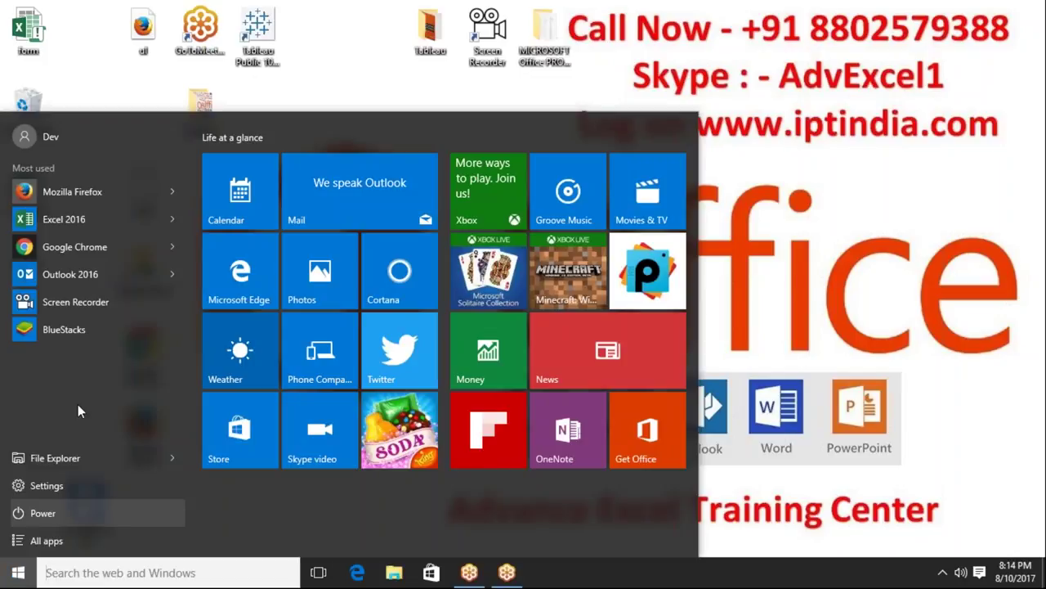
click(119, 224)
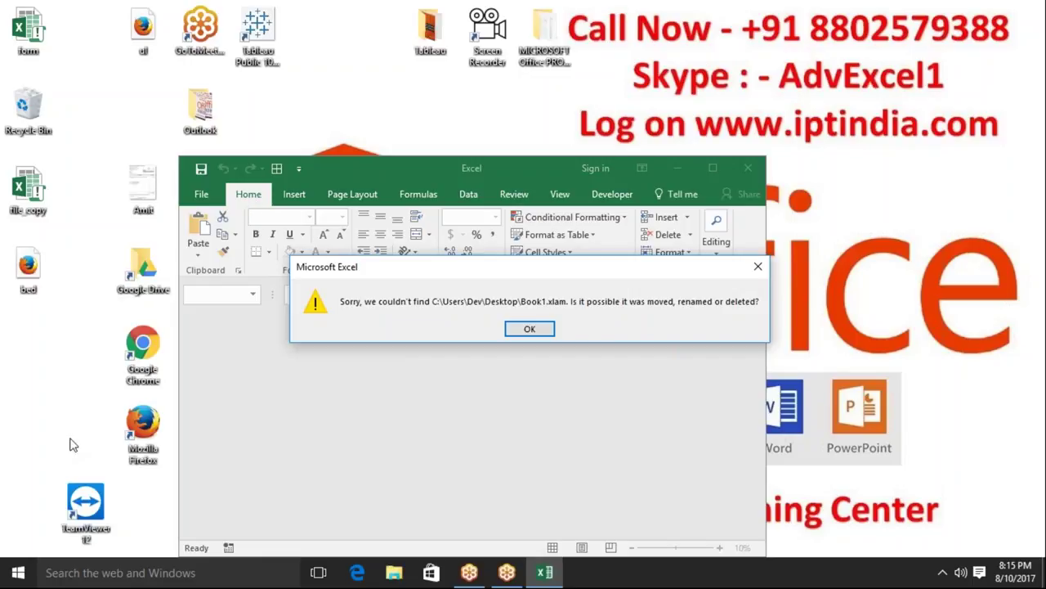
- Dismiss the Book1.xlam error, open the Cashflow analysis template, then close it without saving
click(530, 329)
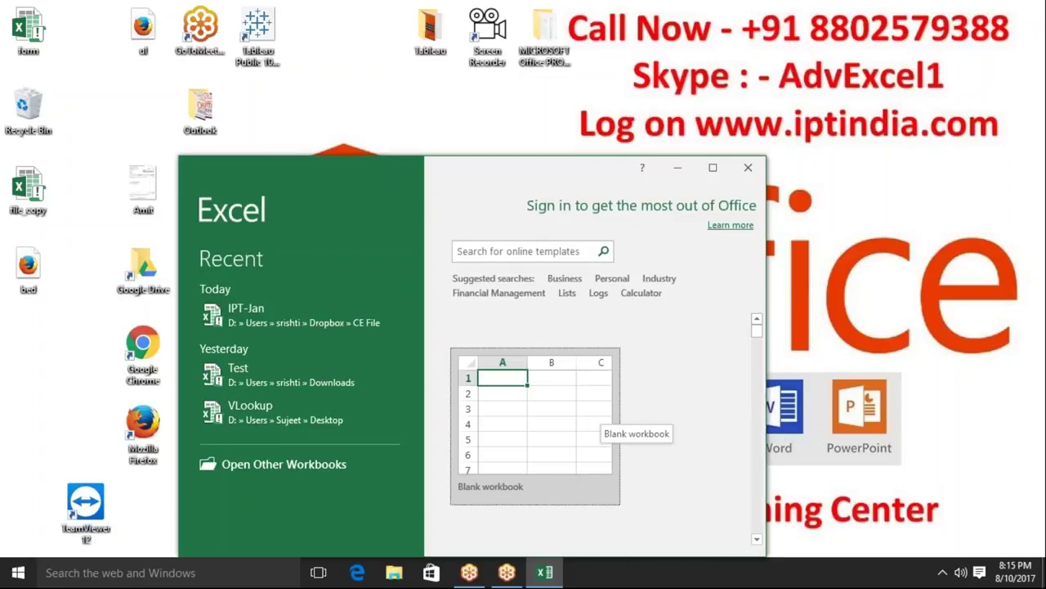
click(713, 168)
click(435, 252)
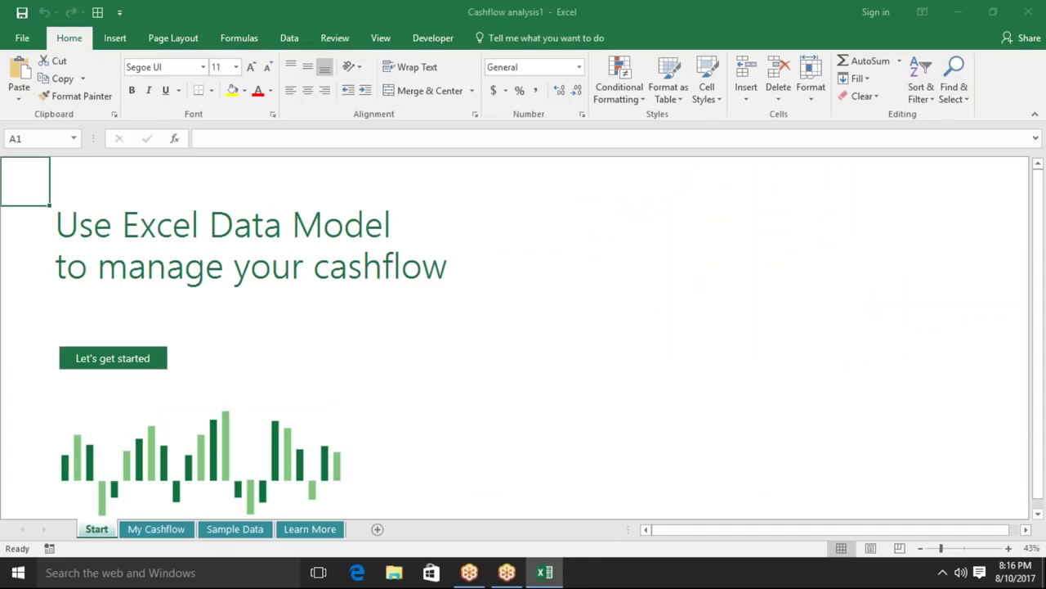
click(1028, 12)
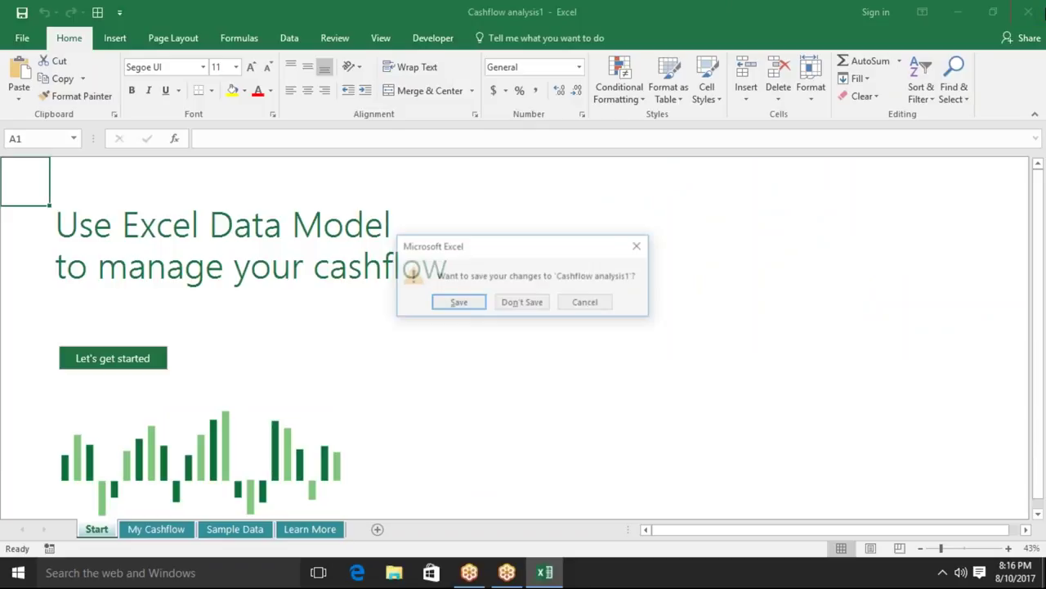
click(523, 303)
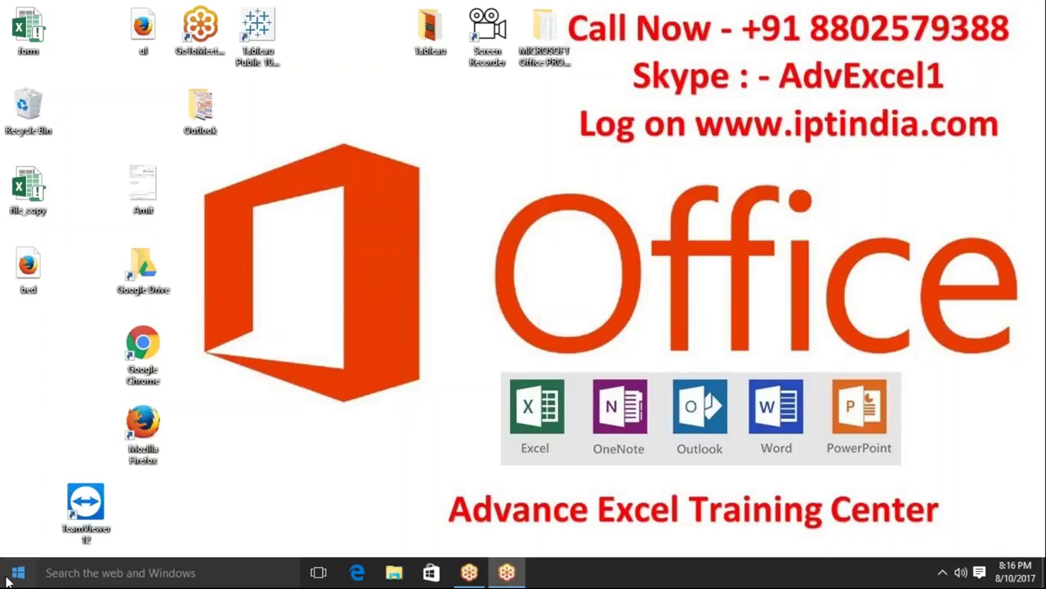
- Relaunch Excel 2016, dismiss the add-in error, and open IPT-Jan from the Recent list
click(17, 574)
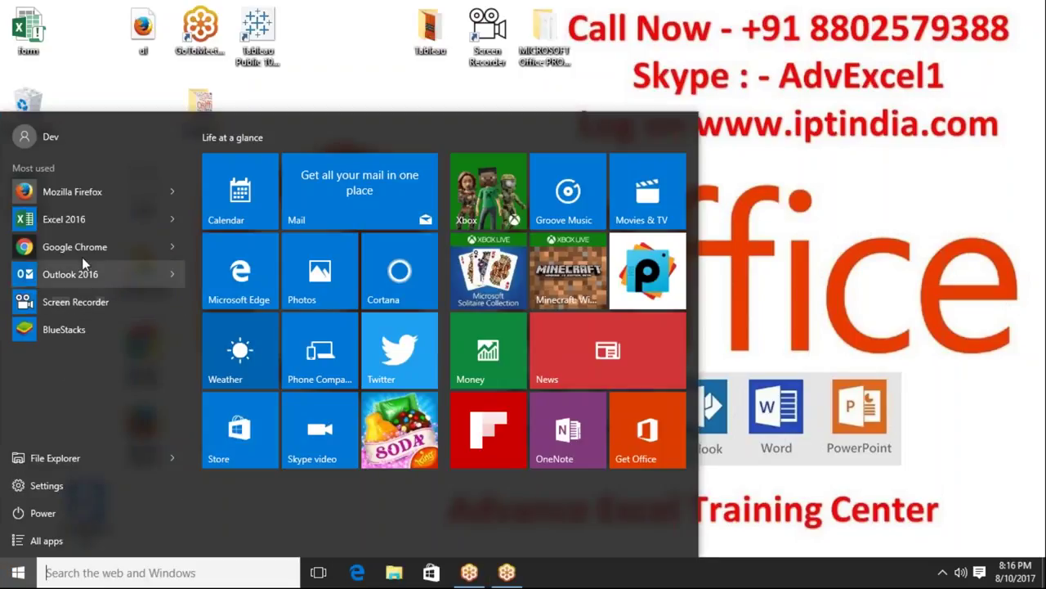
click(102, 223)
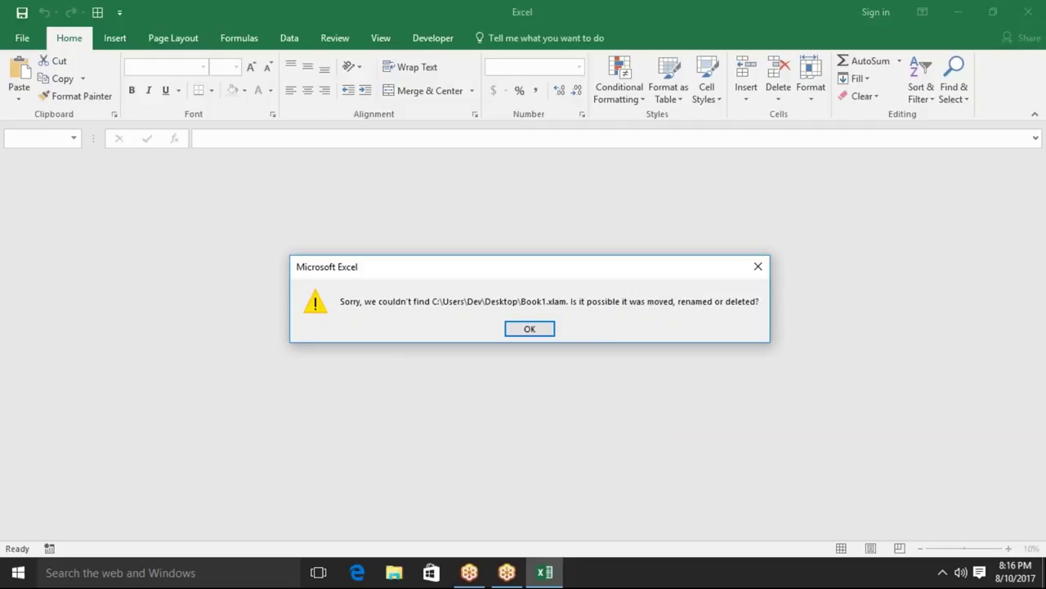
click(525, 329)
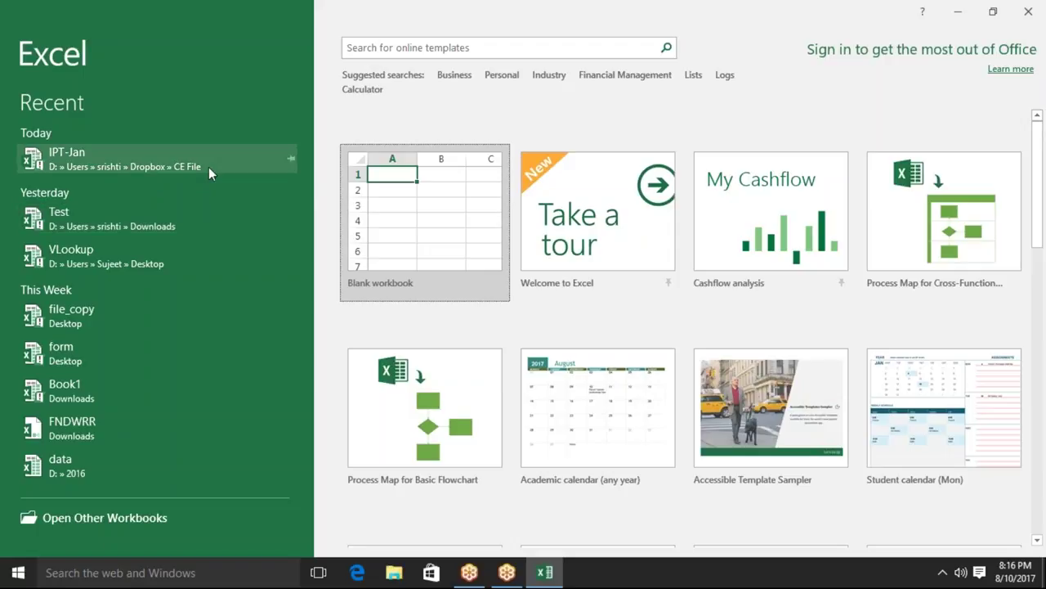
click(208, 167)
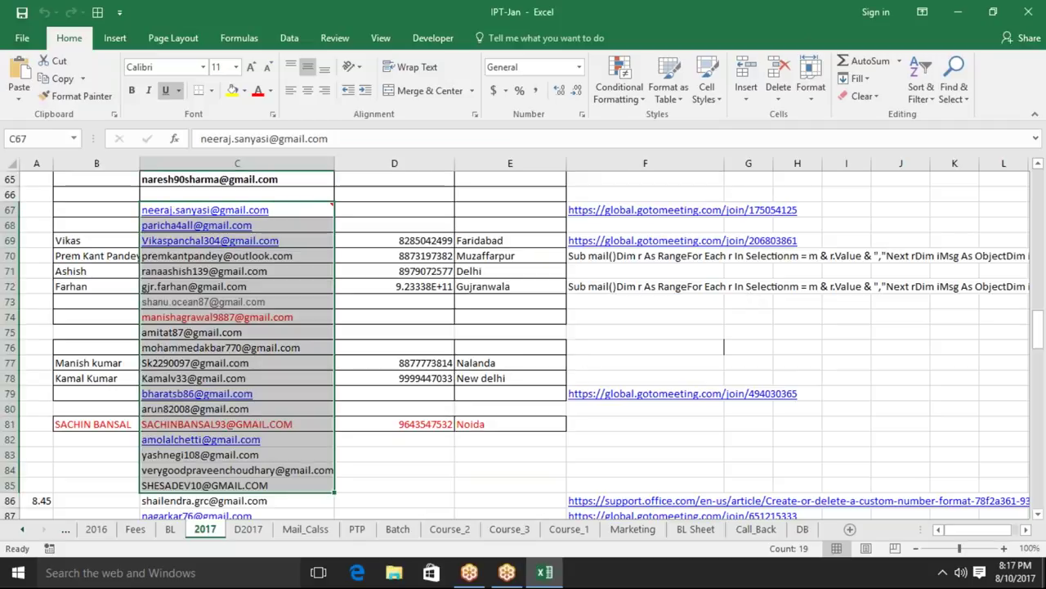
- Save the IPT-Jan workbook and close it
click(434, 320)
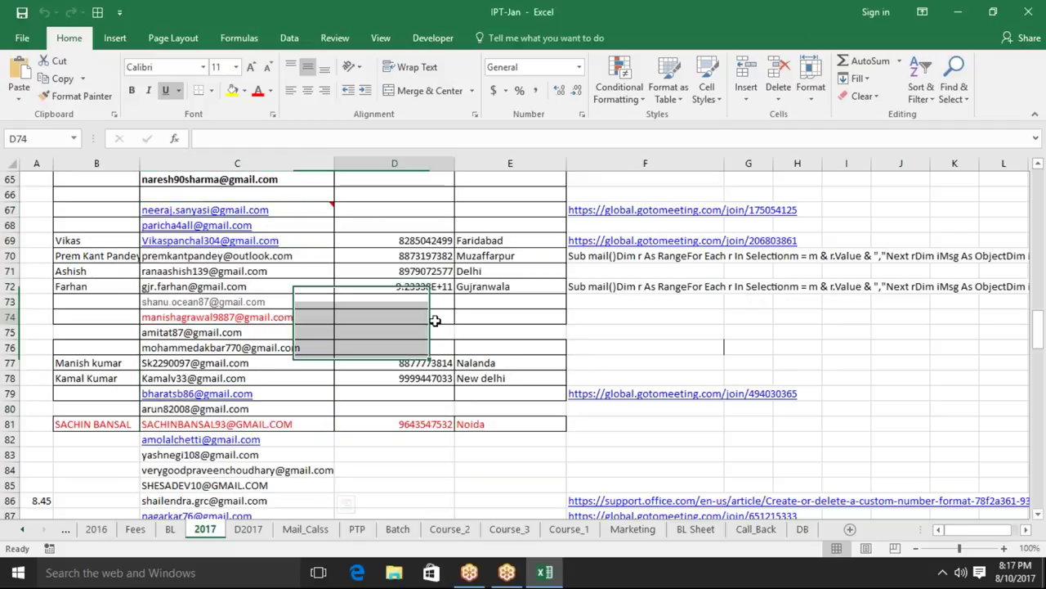
click(1028, 11)
click(458, 304)
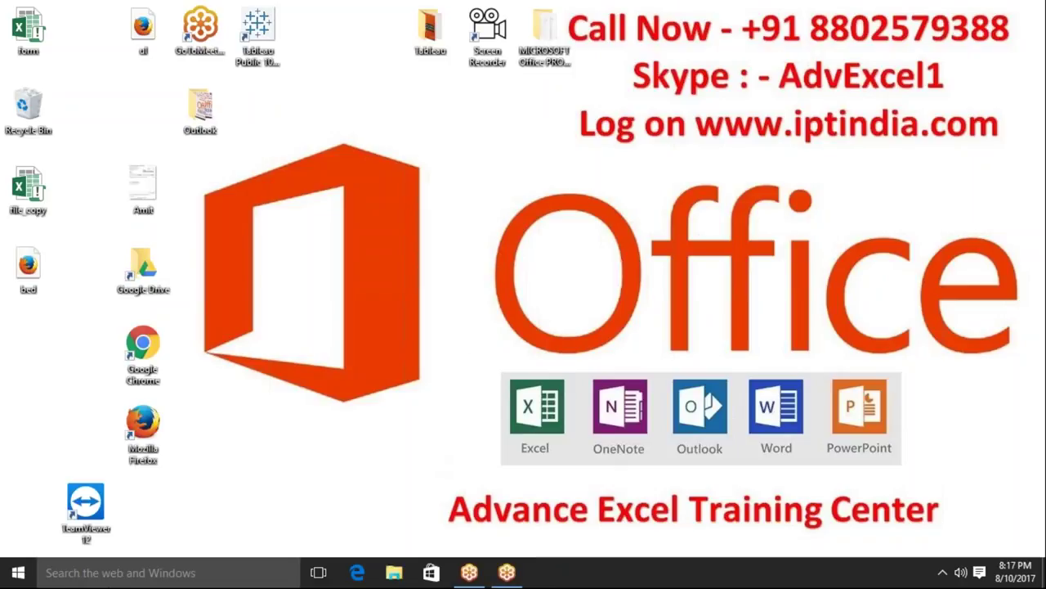
- Relaunch Excel 2016 and dismiss the Book1.xlam add-in error
click(18, 572)
click(87, 221)
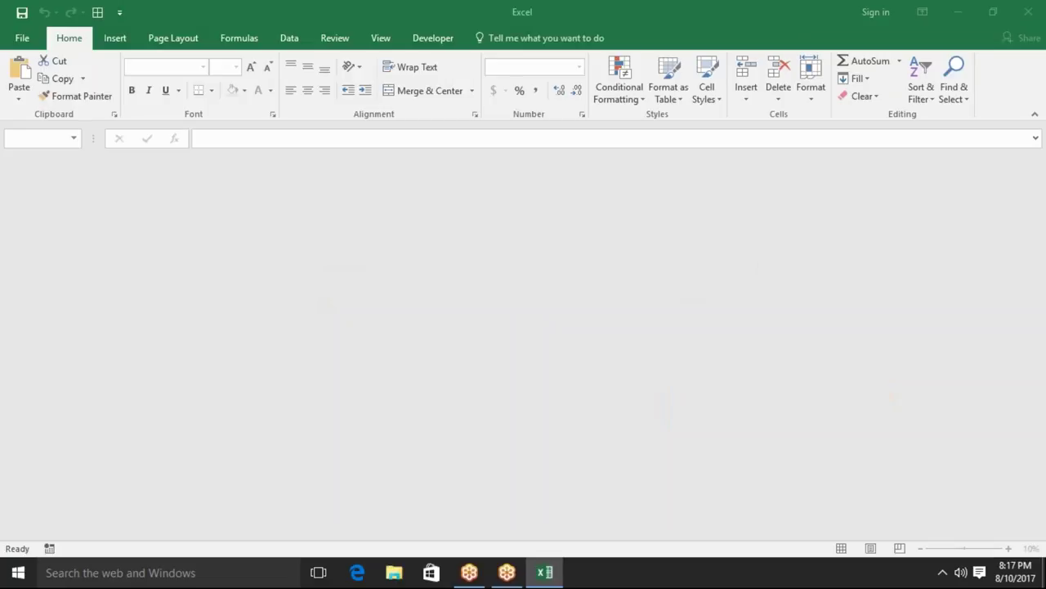
click(528, 328)
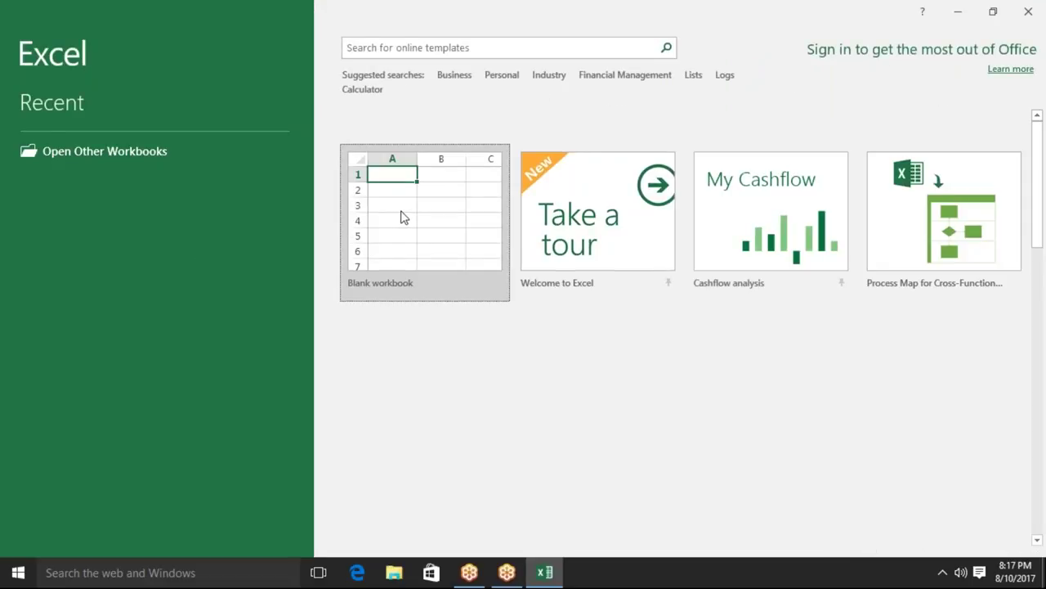
- Start a blank workbook and enter the heading 'Sales' in cell A1
click(397, 210)
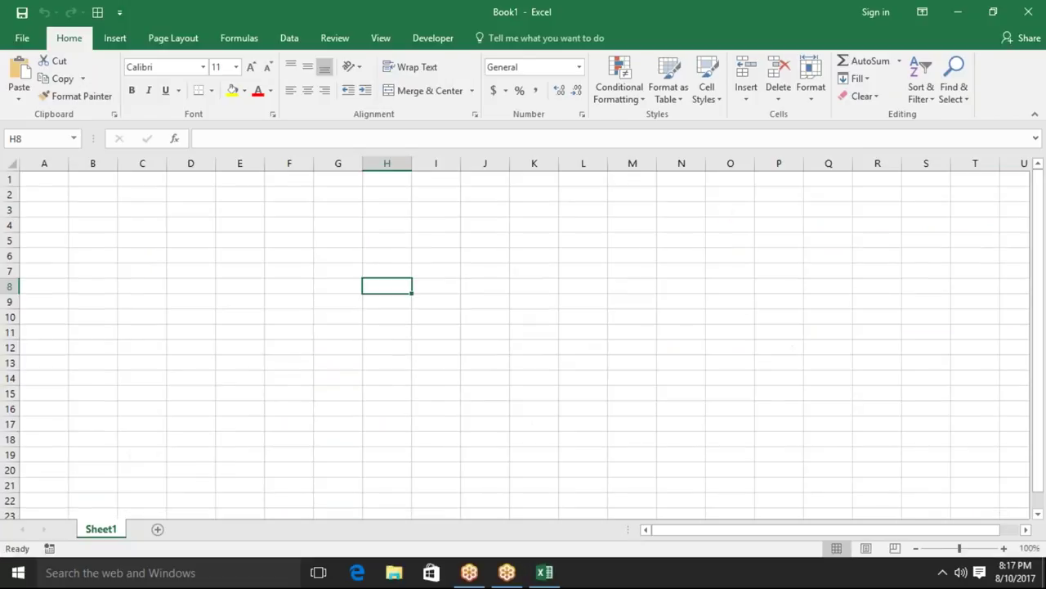
click(33, 181)
text(SAles)
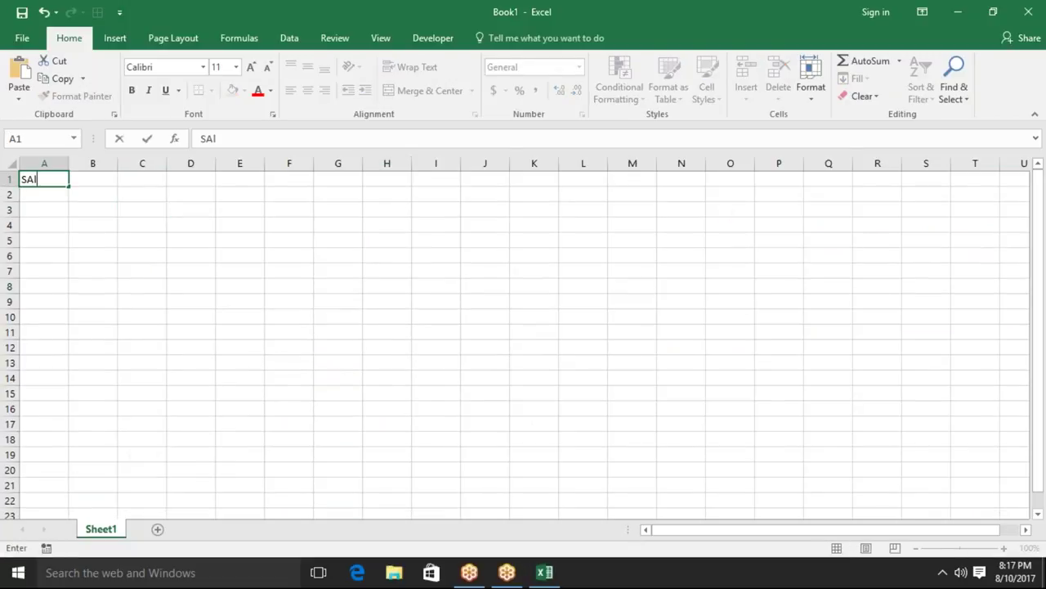
key(Return)
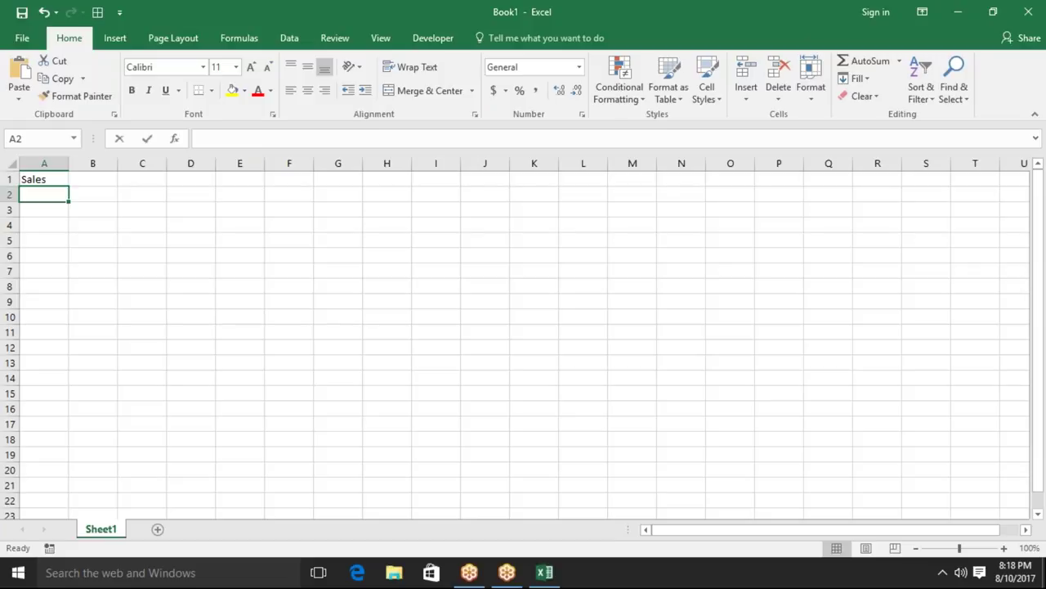
- Enter =RANDBETWEEN(10,90) in A2, correcting the mistyped upper bound
text(=ran)
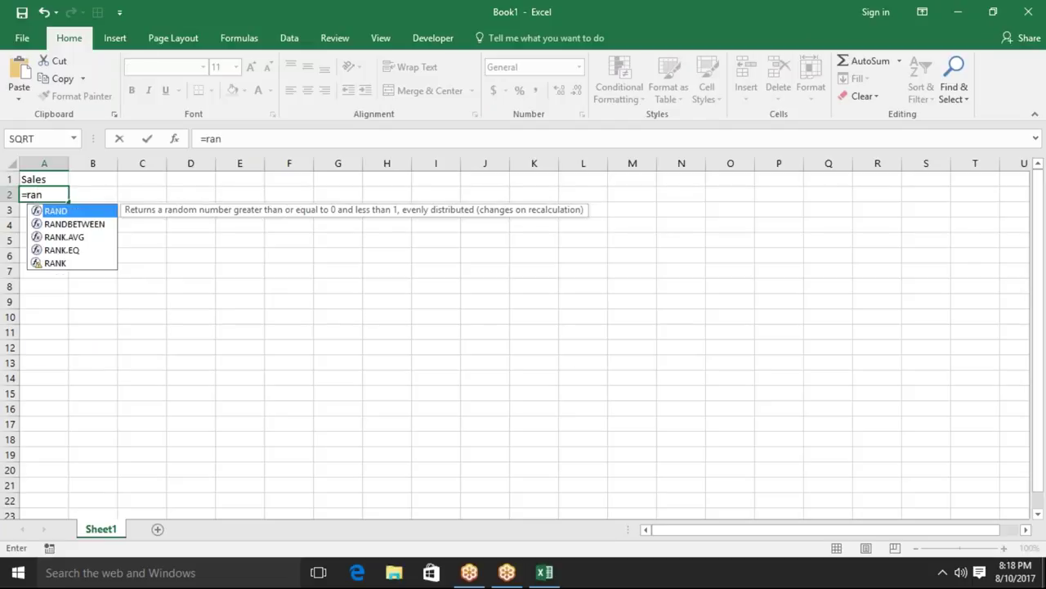
key(Down)
key(Tab)
text(1)
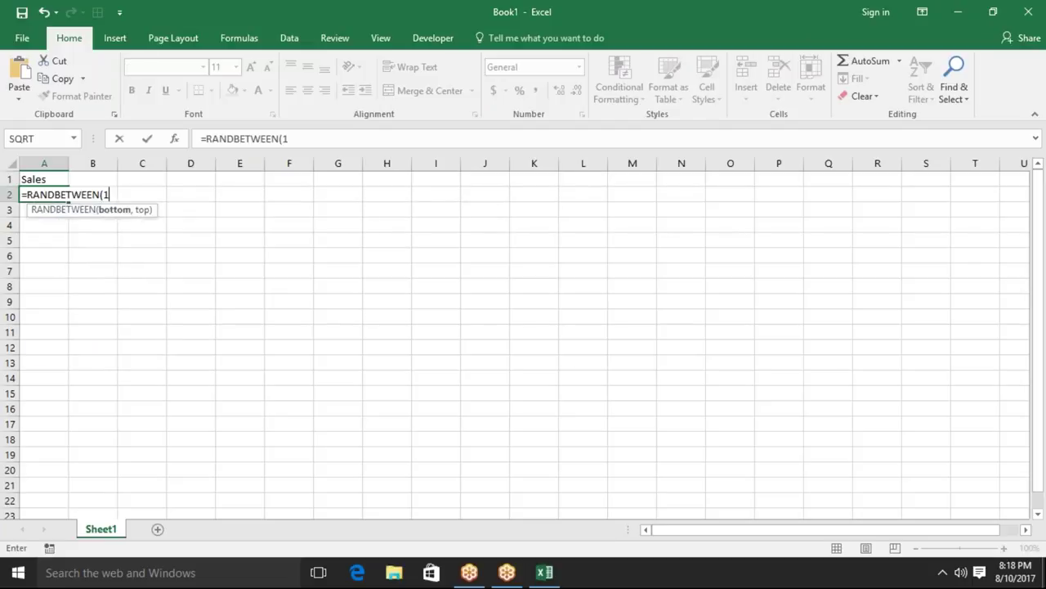
text(0,9)
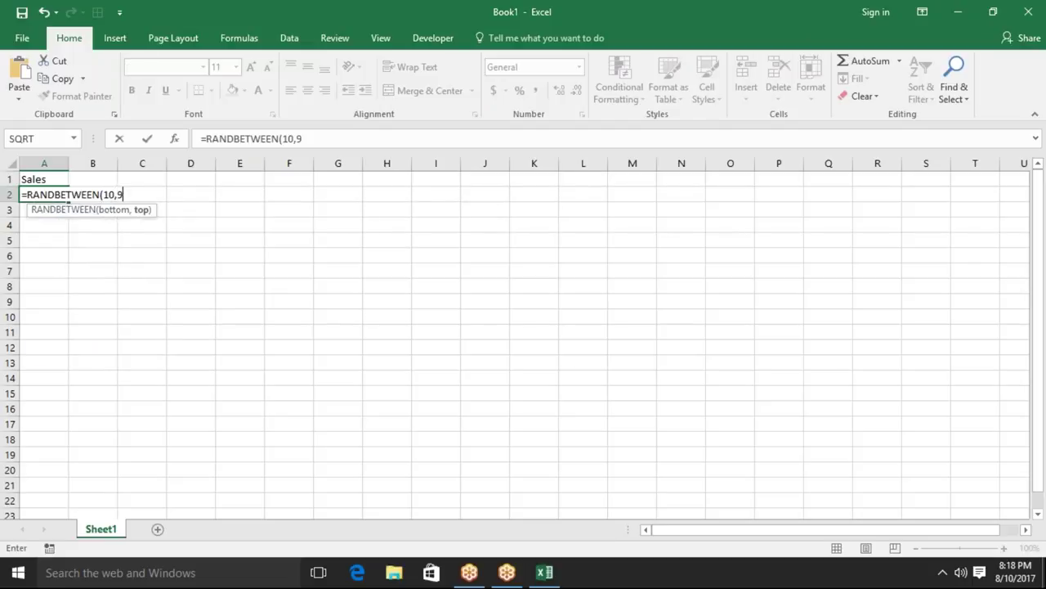
key(Return)
key(Up)
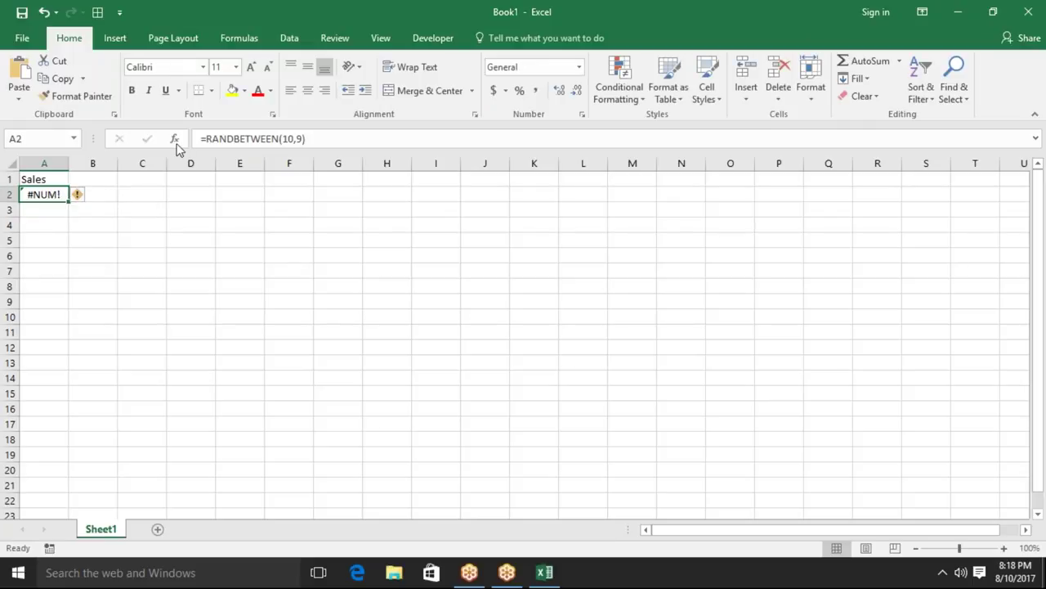
click(300, 140)
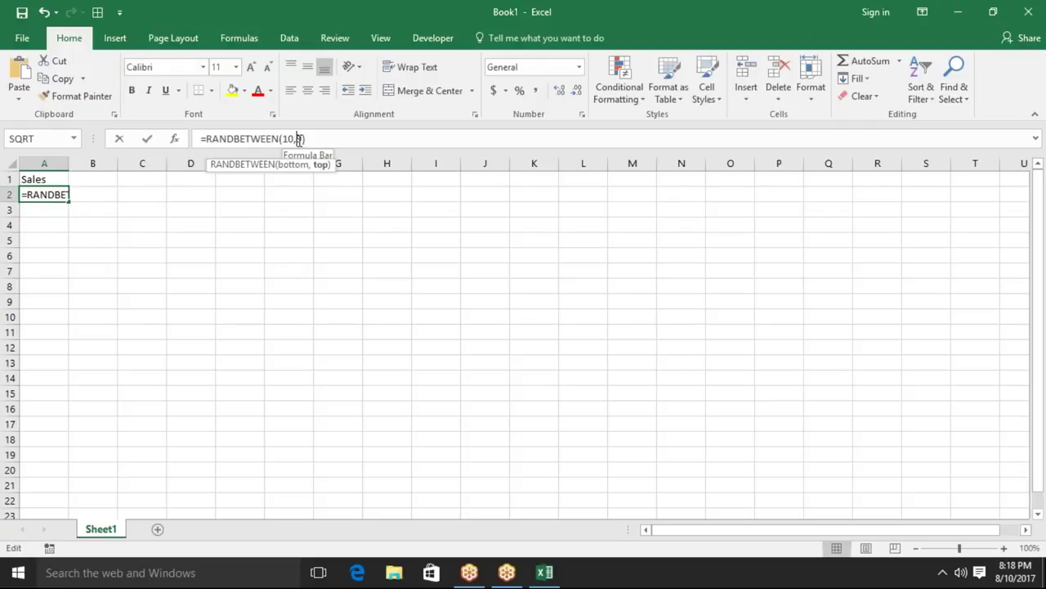
key(BackSpace)
text(50)
key(Return)
key(Up)
- Fill the formula down A2:A29 and paste the results back as fixed values
key(shift+Down)
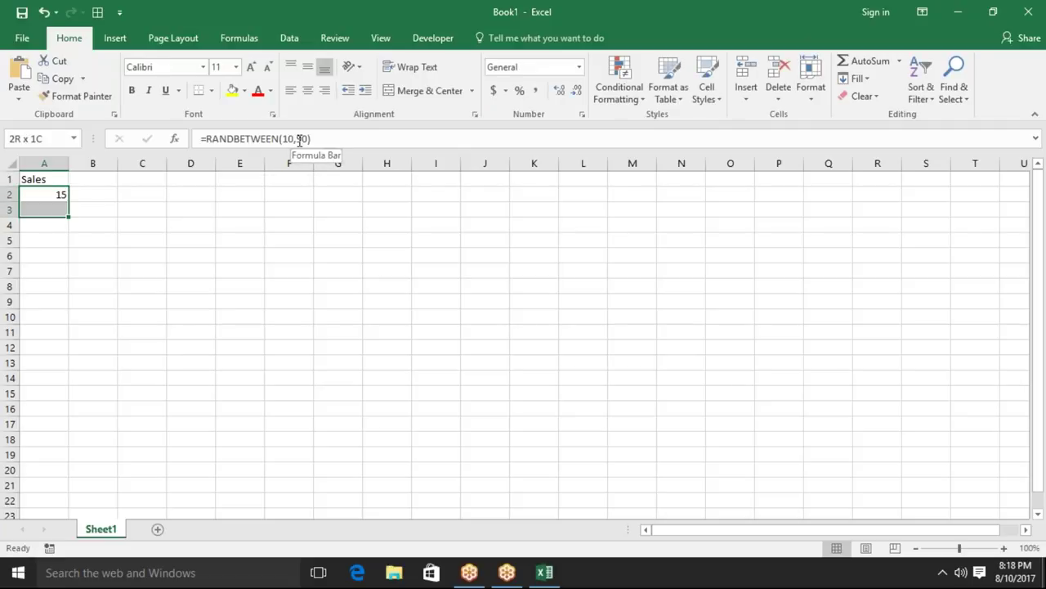
key(shift+Down)
key(shift+Down)
key(shift+Down)
key(shift+Down)
key(shift+Down)
key(shift+Down)
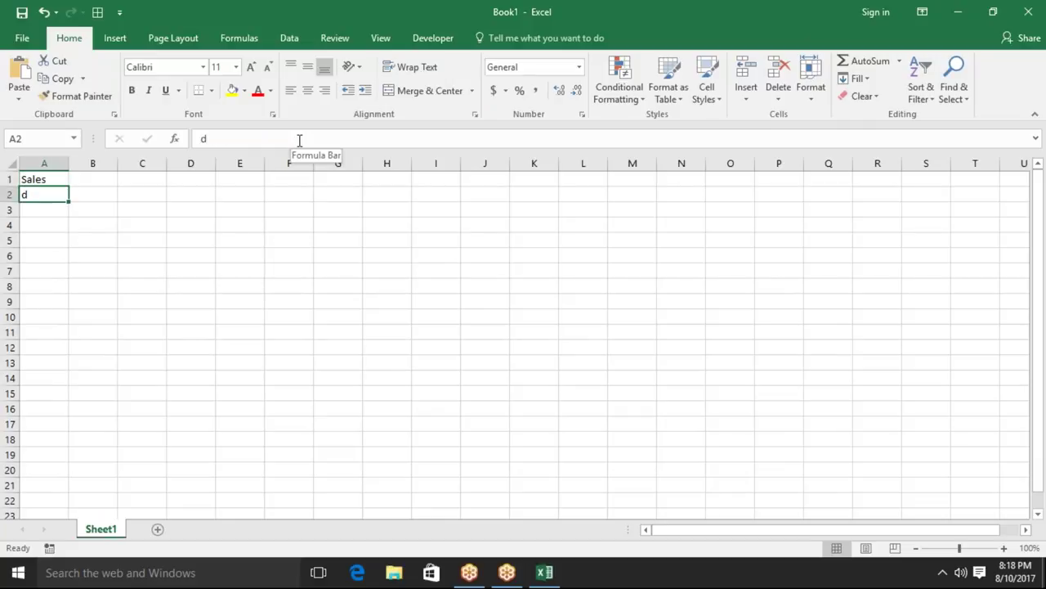
key(ctrl+d)
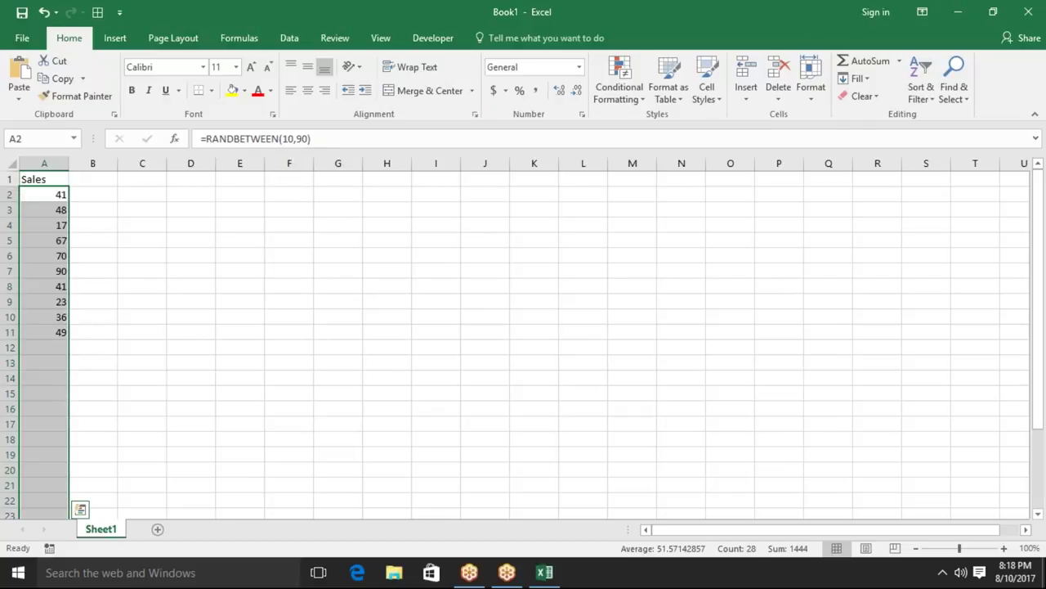
key(ctrl+c)
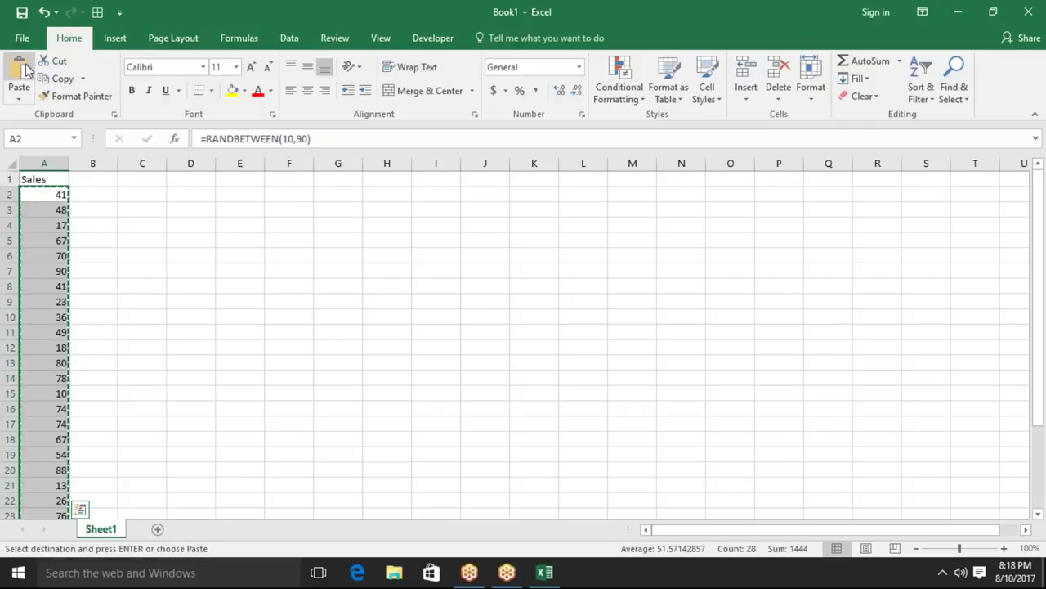
click(20, 98)
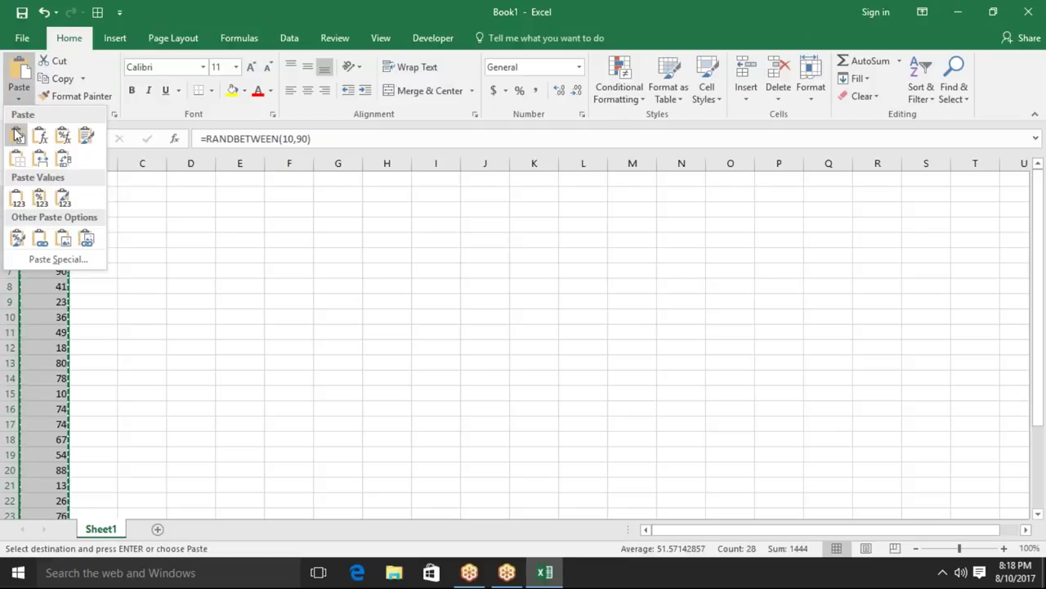
click(17, 198)
key(Escape)
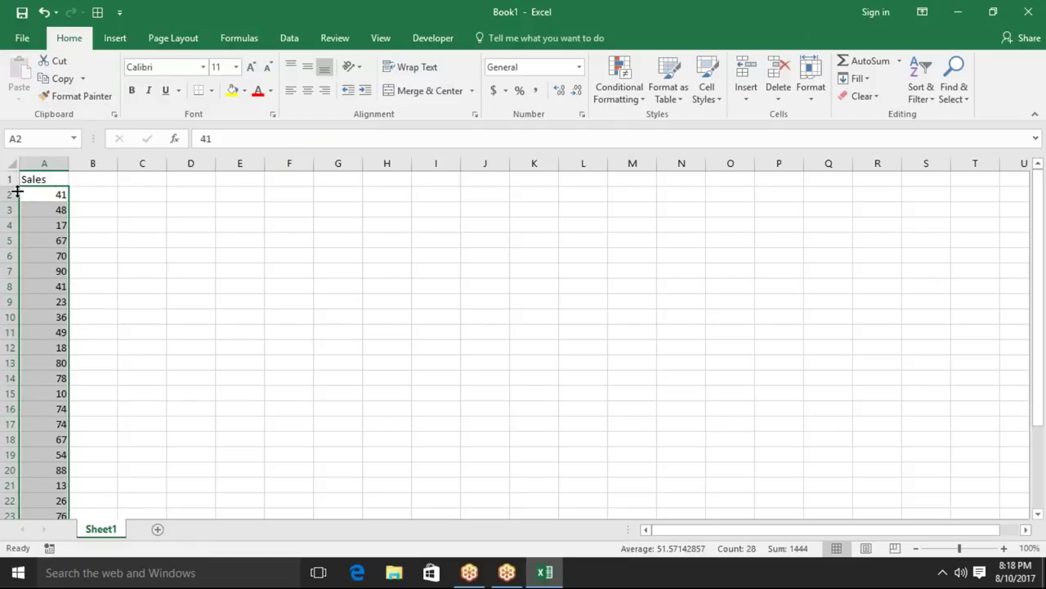
click(100, 194)
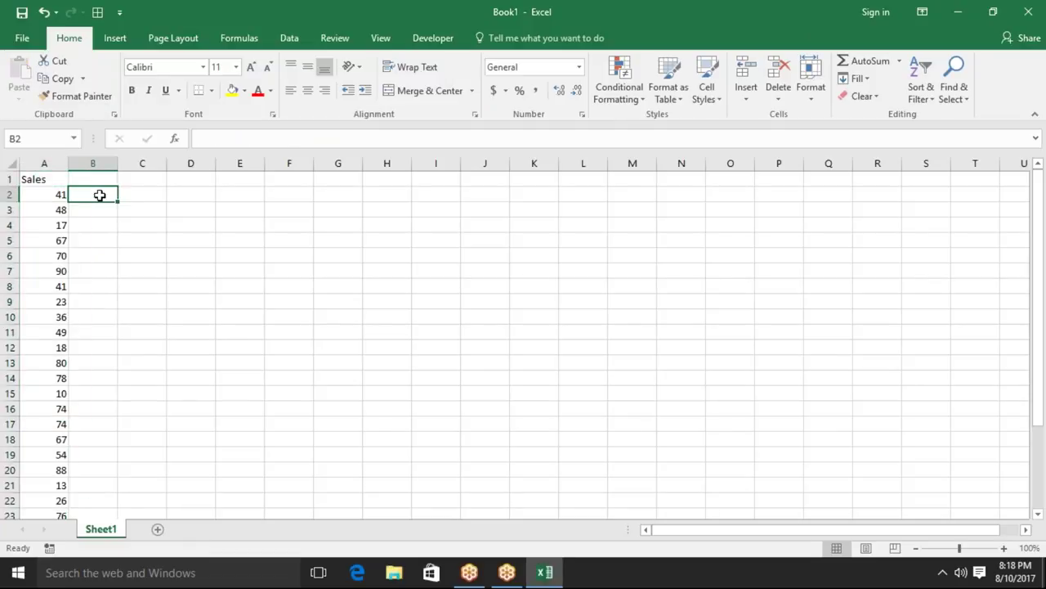
- Add the heading 'inc' in B1 and the criteria >50 in D2 and 500 in E2
key(Up)
text(inc)
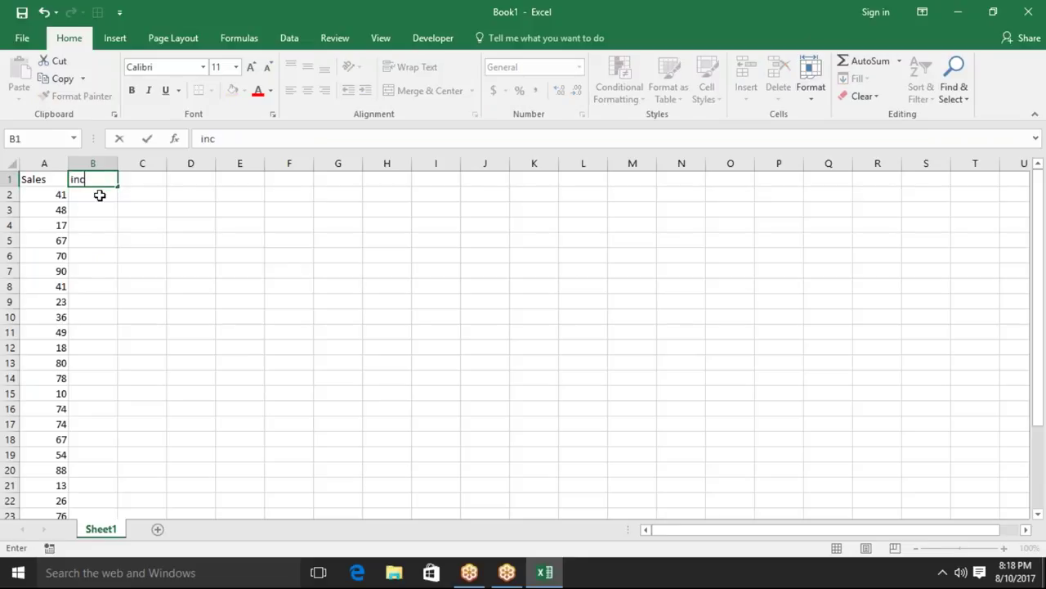
key(Tab)
click(195, 193)
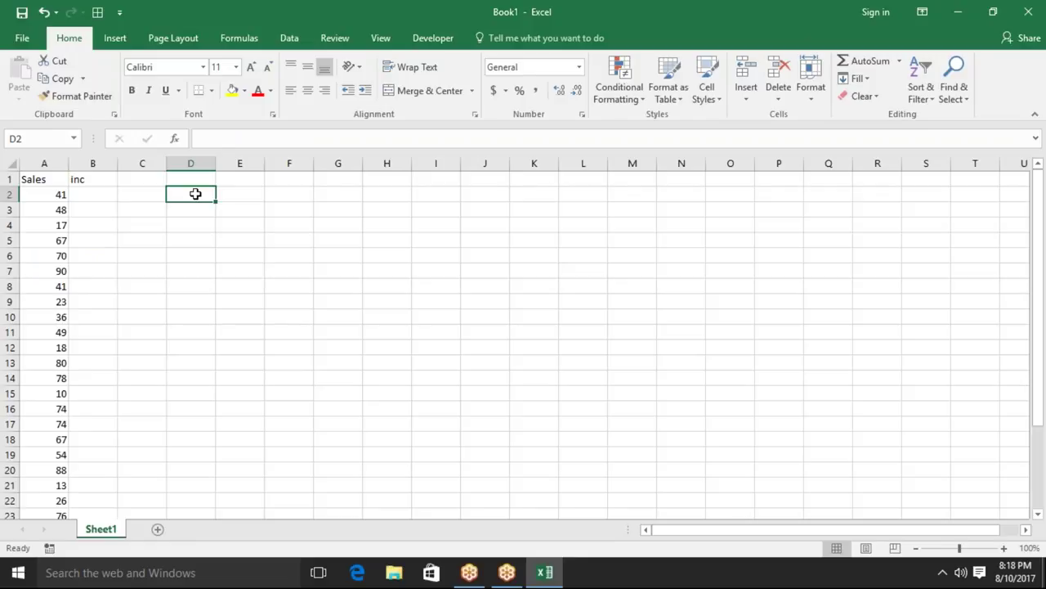
text(>50)
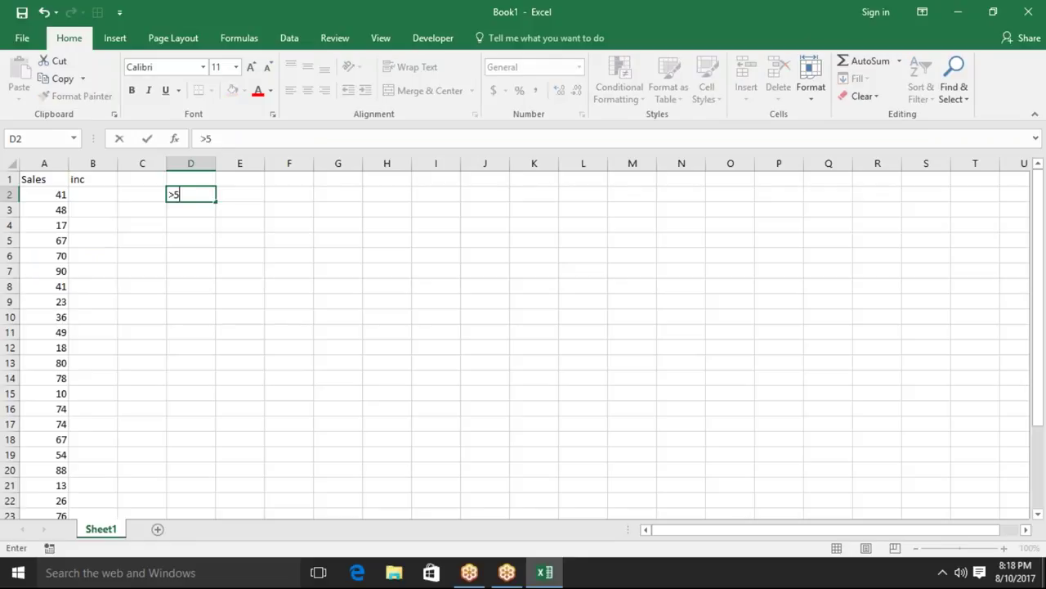
key(Tab)
text(500)
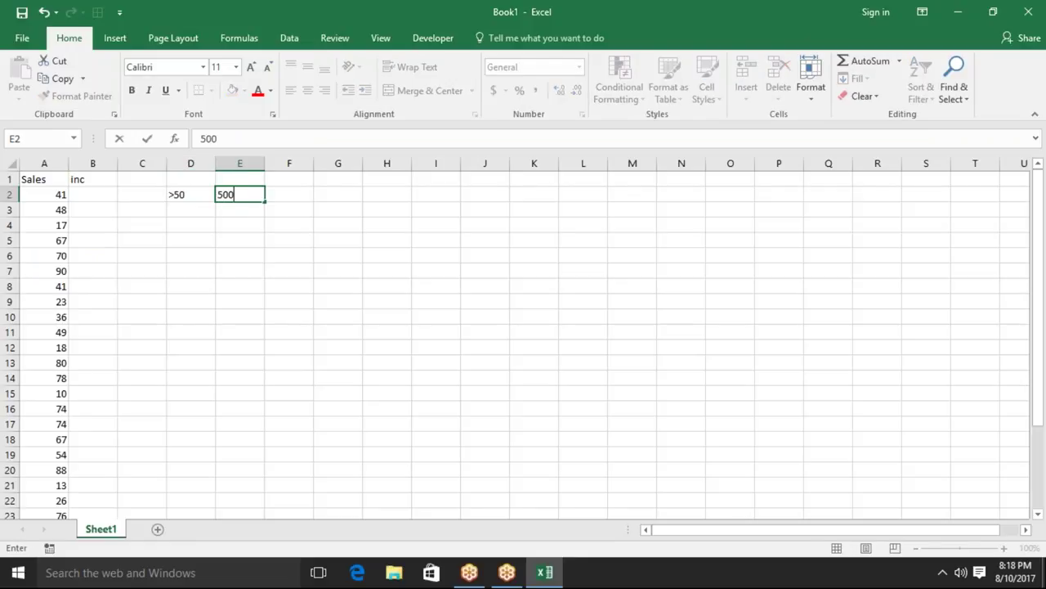
key(Return)
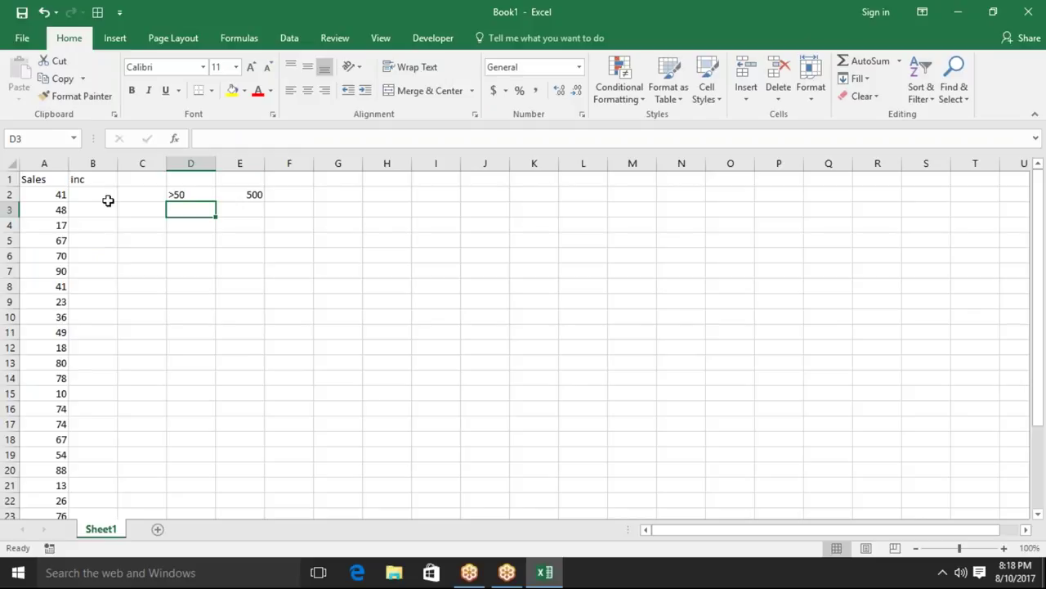
click(93, 198)
text(=)
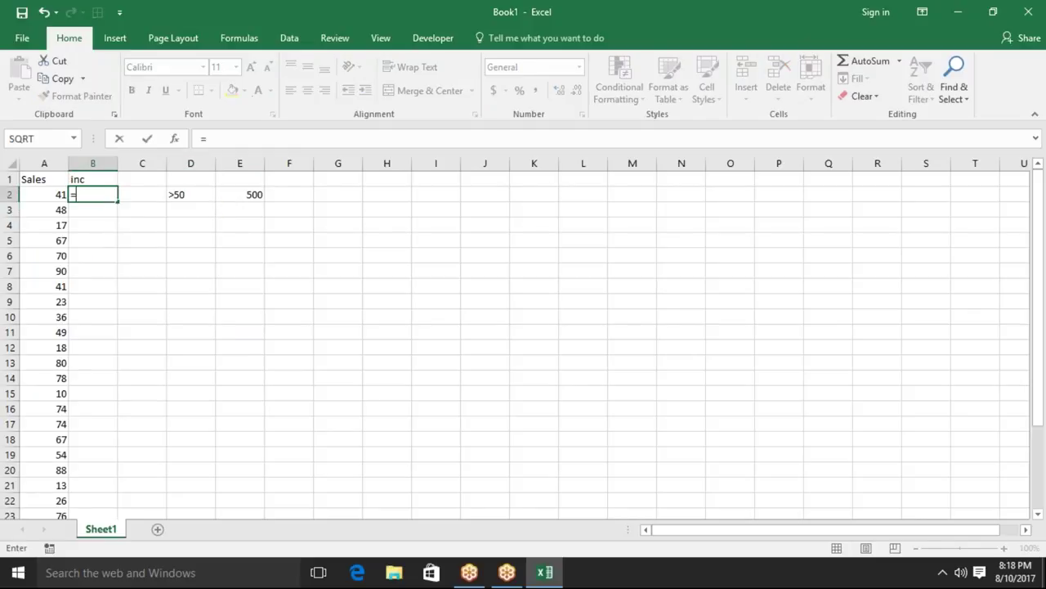
text(in)
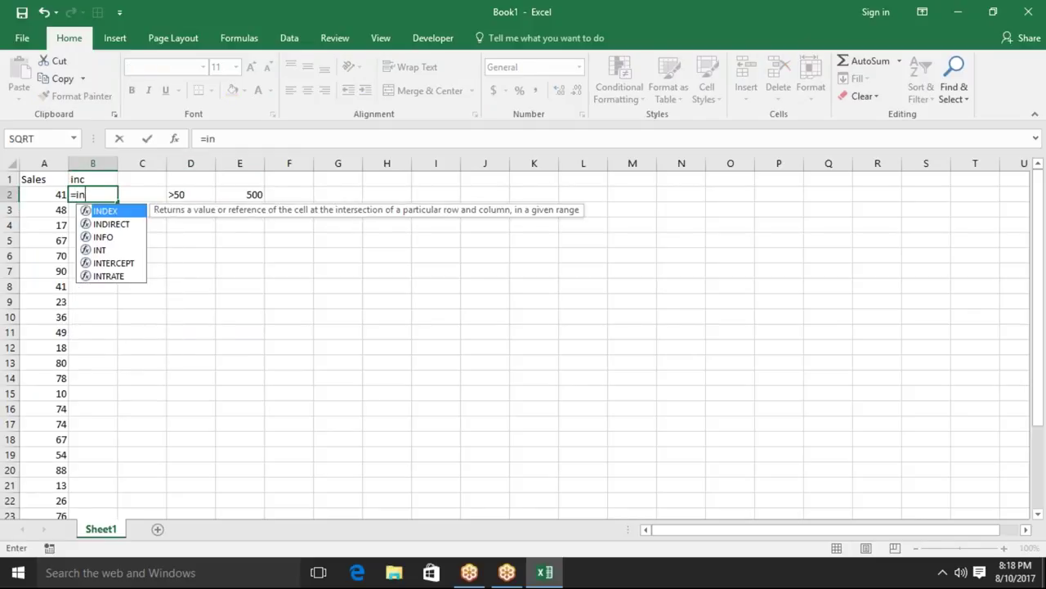
key(BackSpace)
text(f()
key(Return)
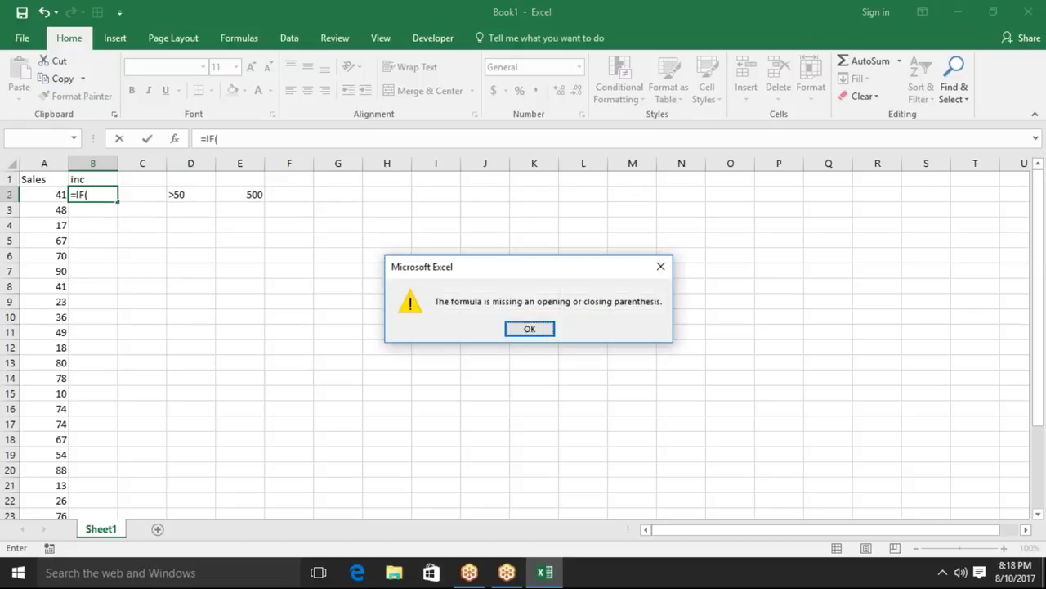
key(Return)
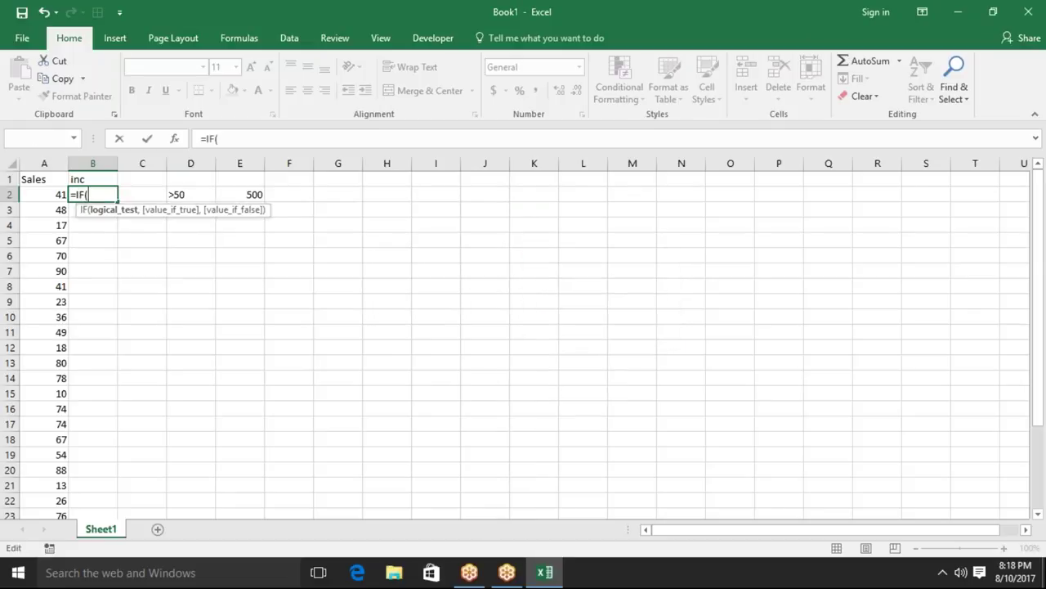
click(59, 195)
text(>50,5000)
key(Return)
key(Up)
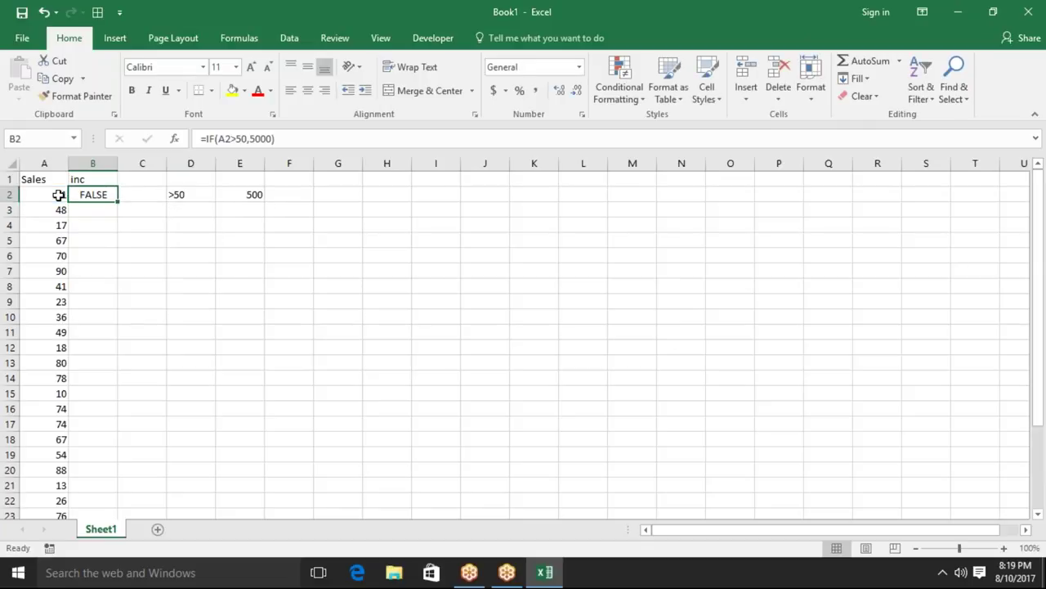
click(266, 139)
key(BackSpace)
key(Return)
key(Up)
double_click(118, 200)
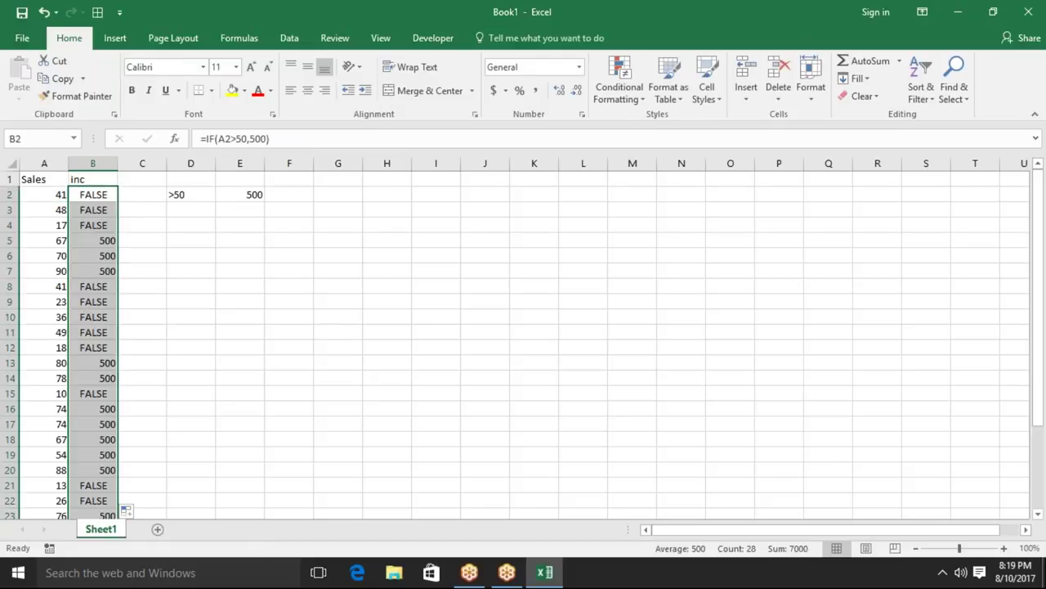
key(Delete)
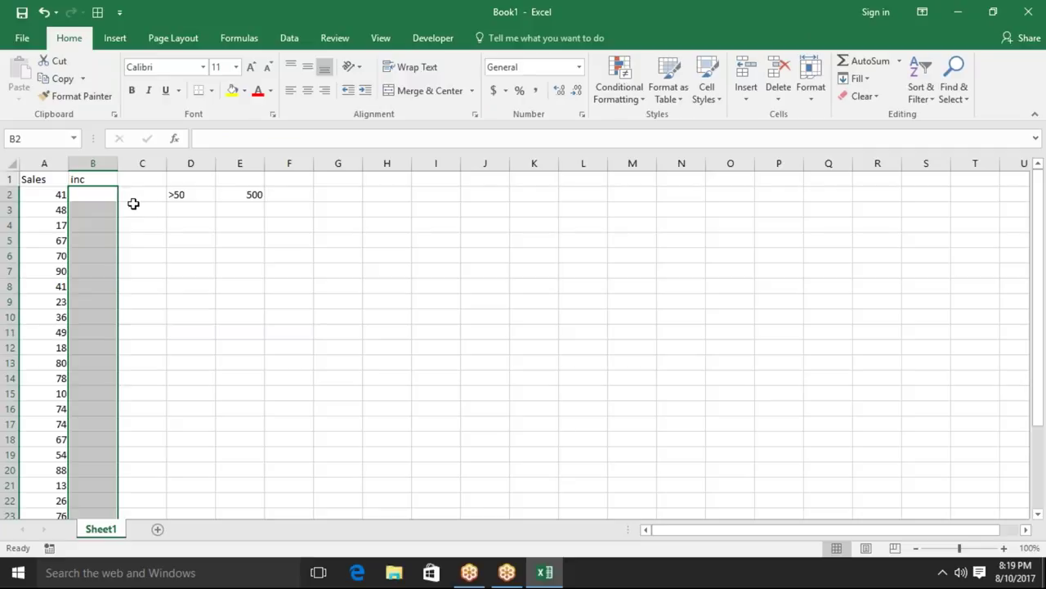
- Open the Visual Basic editor from the Developer tab and insert a new module
click(71, 197)
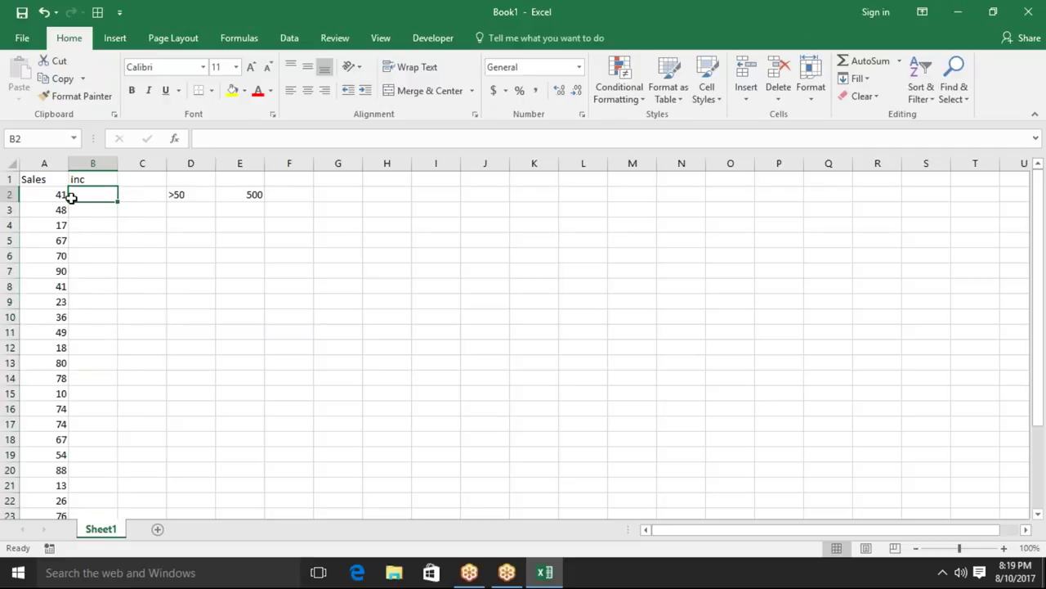
click(433, 39)
click(18, 91)
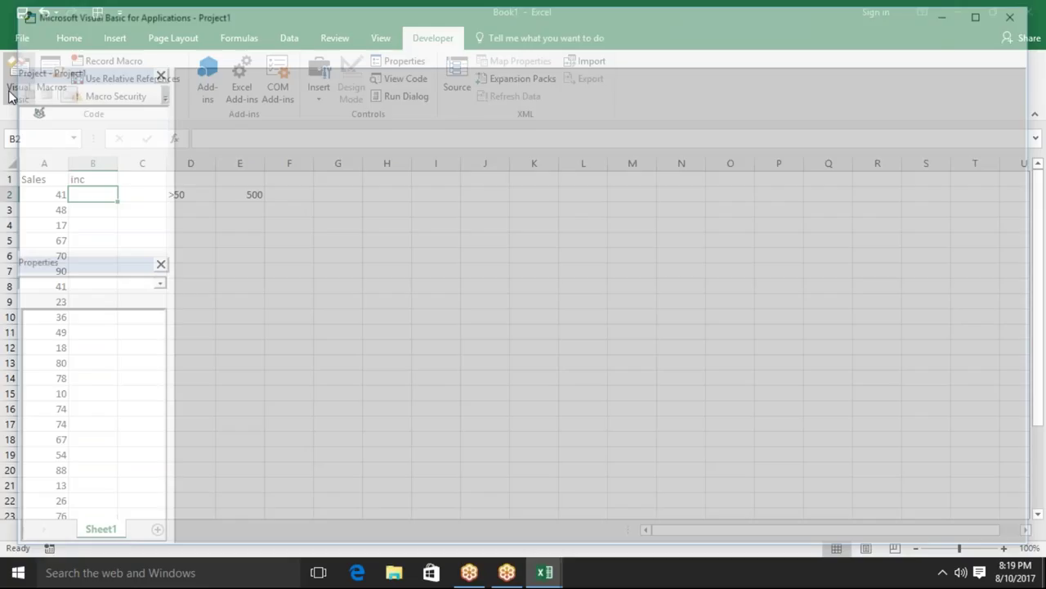
click(116, 33)
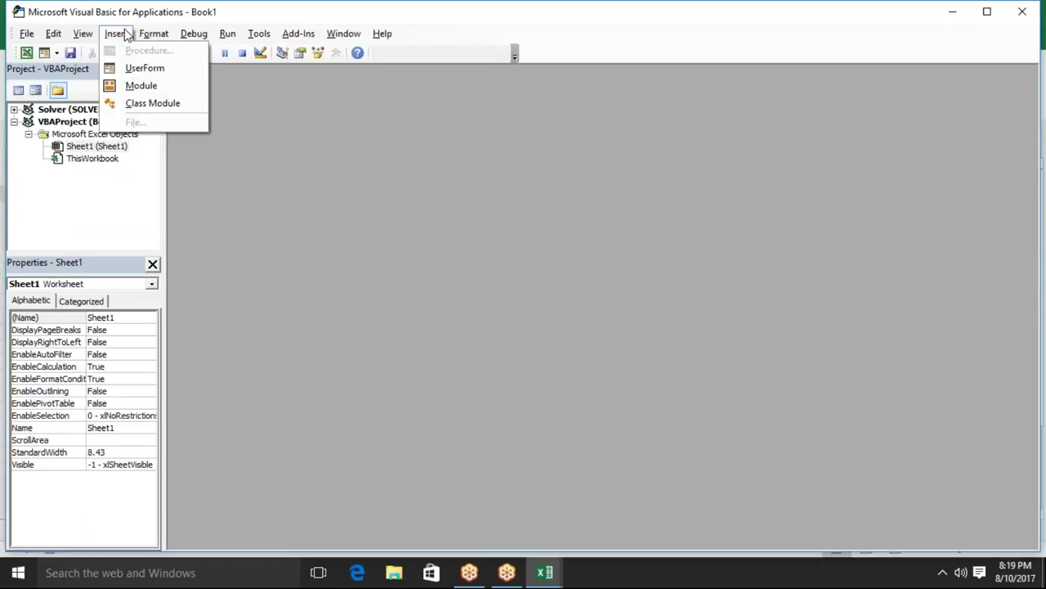
click(135, 84)
- Declare an empty Function INC(n As Long) in the module and return to Excel
text(function )
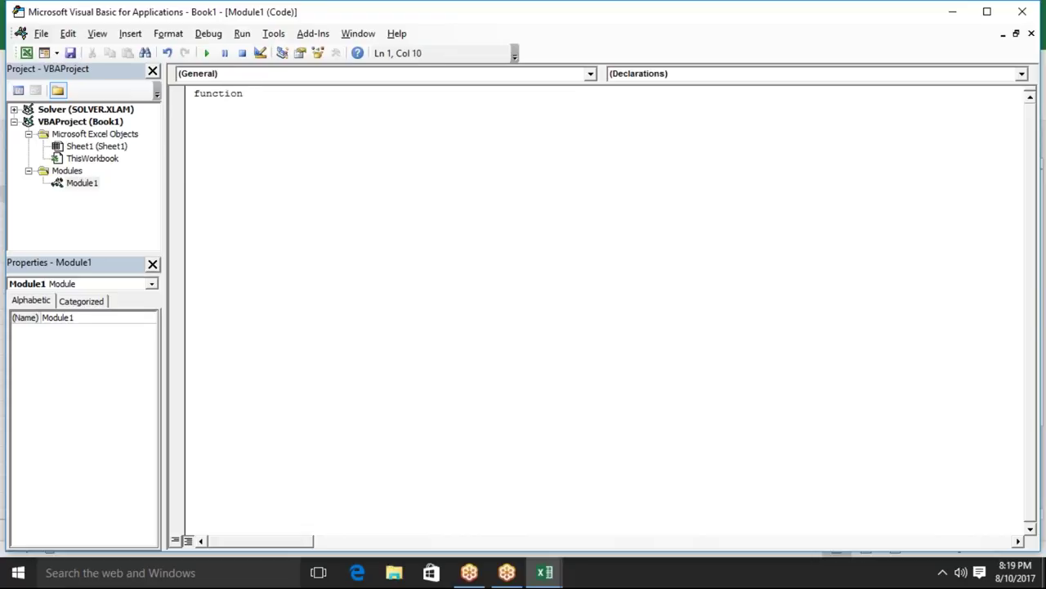
text(VBA)
key(BackSpace)
key(BackSpace)
key(BackSpace)
text(I)
text(NC(n as ver)
key(BackSpace)
key(BackSpace)
key(BackSpace)
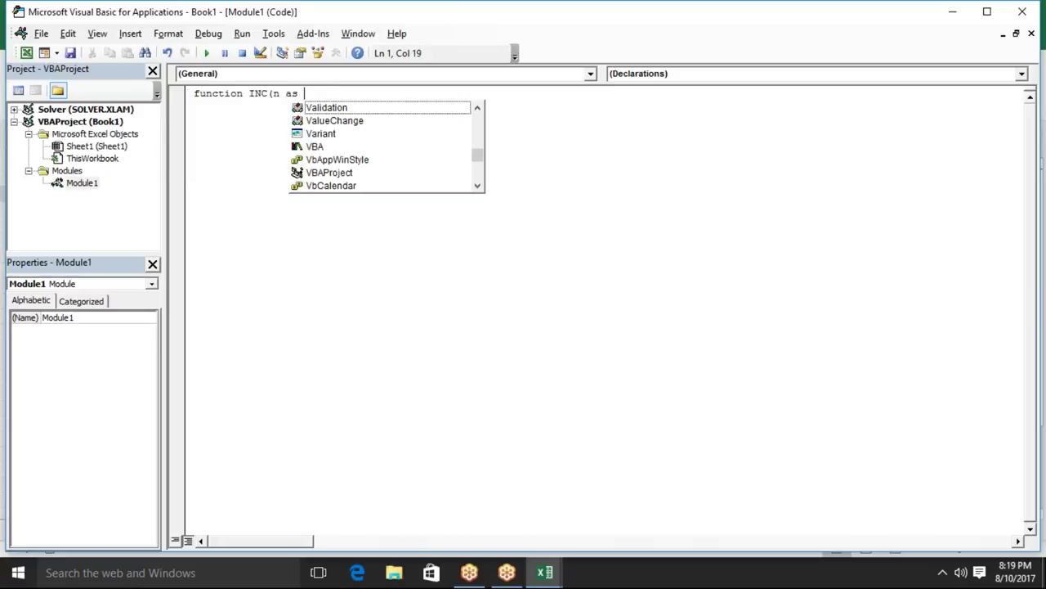
text(lo)
text(n)
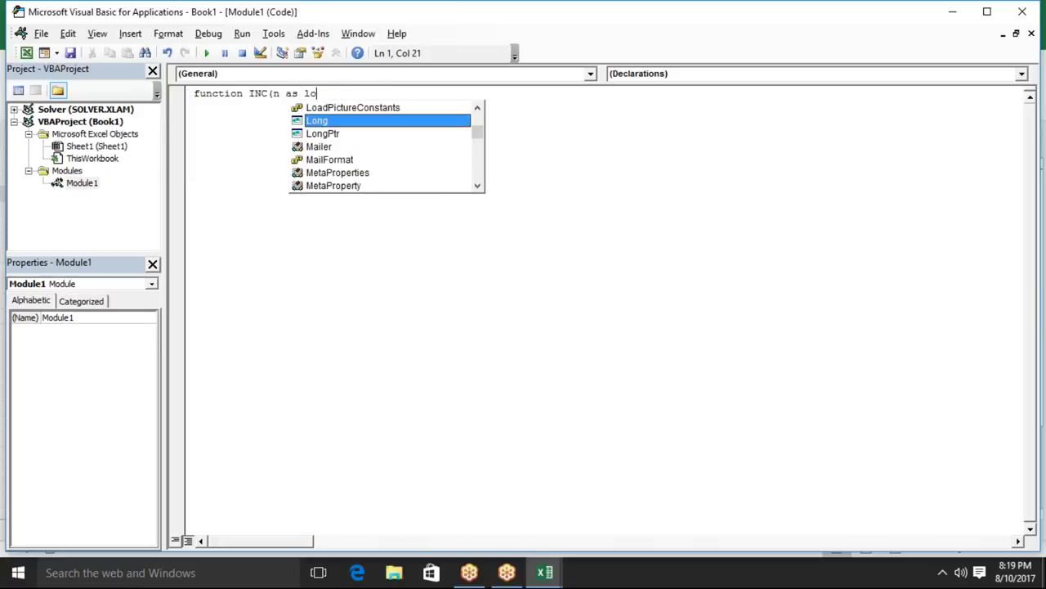
key(Tab)
key(Return)
key(Return)
key(Return)
key(Return)
key(Return)
key(alt+F11)
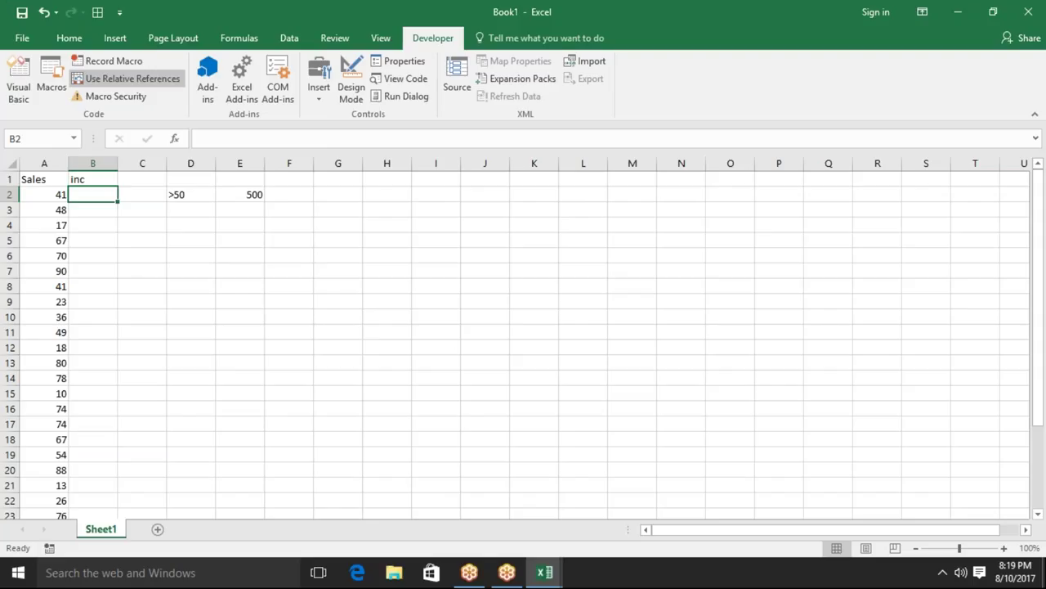
- Enter =INC(A2) in cell B2 and check that it returns 0
click(34, 243)
key(alt+F11)
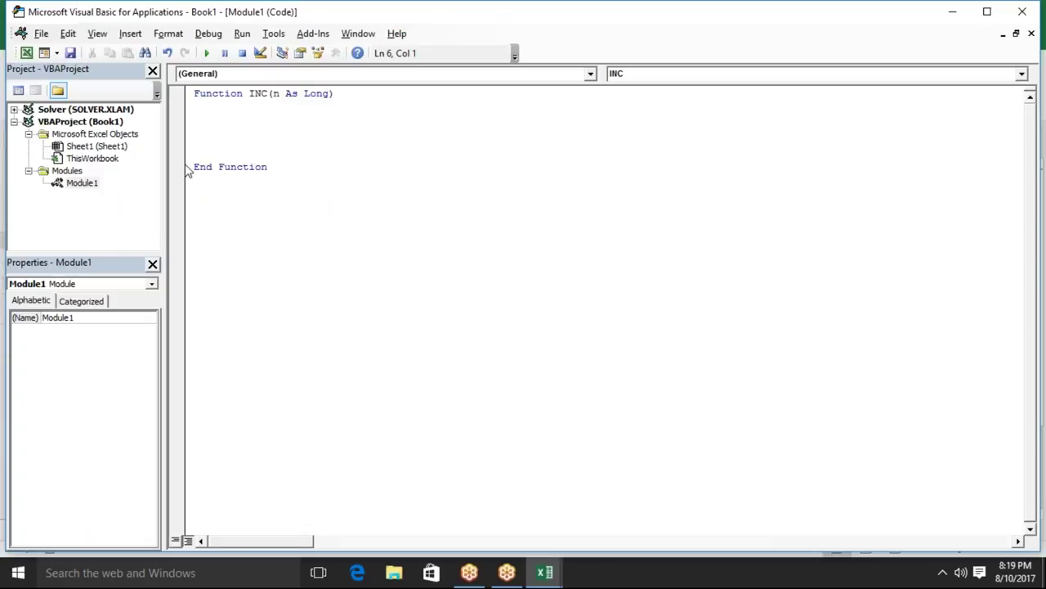
key(alt+F11)
click(99, 197)
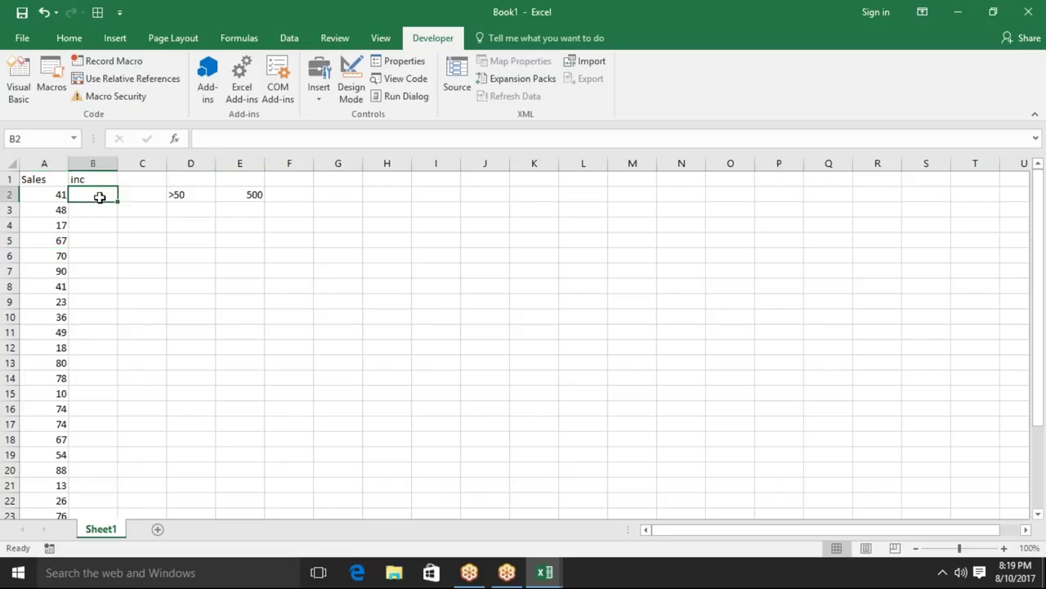
text(=in)
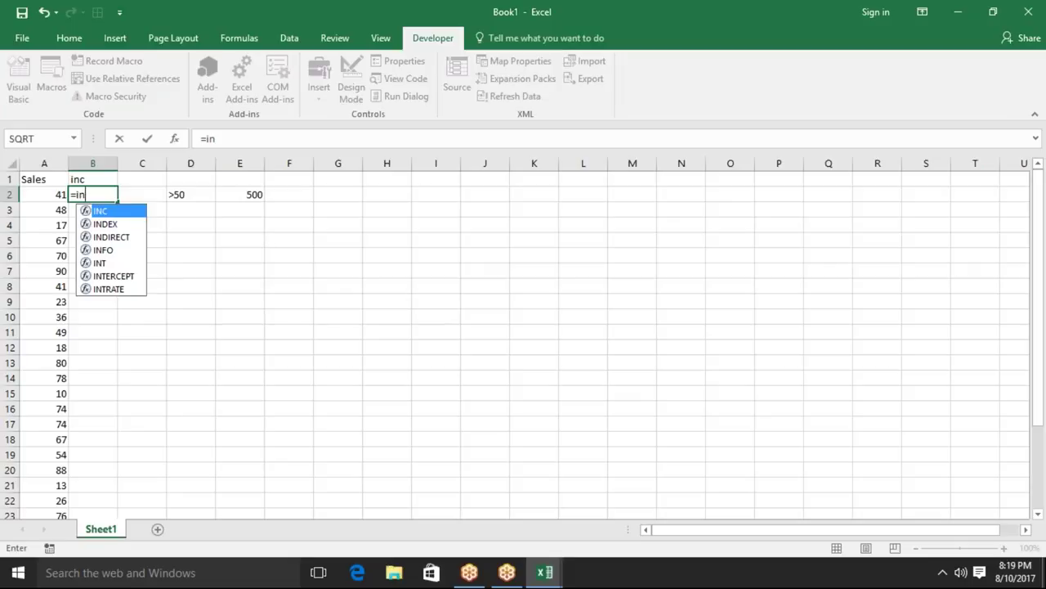
key(Tab)
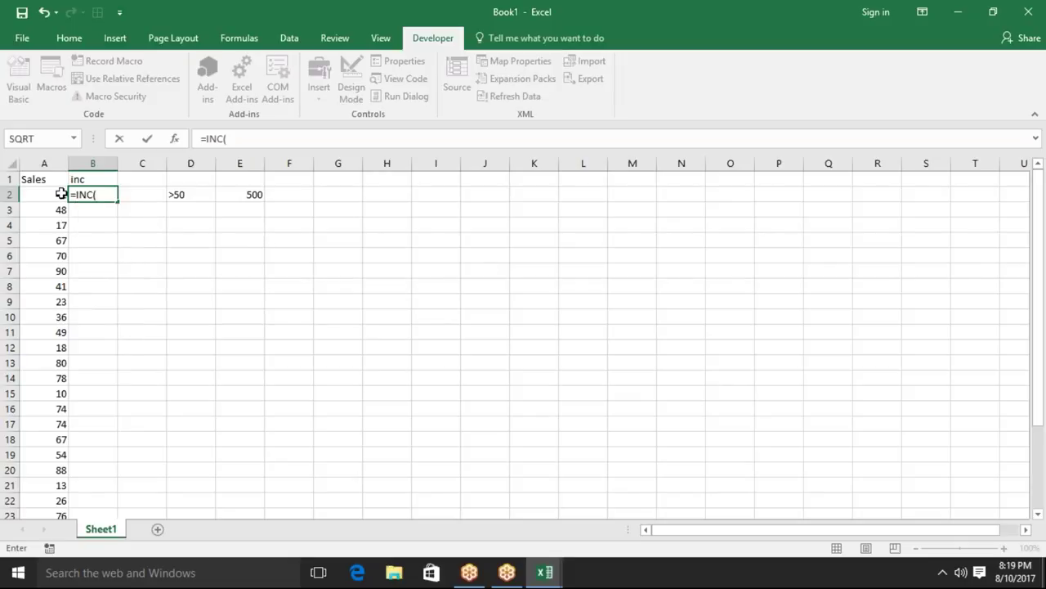
click(61, 193)
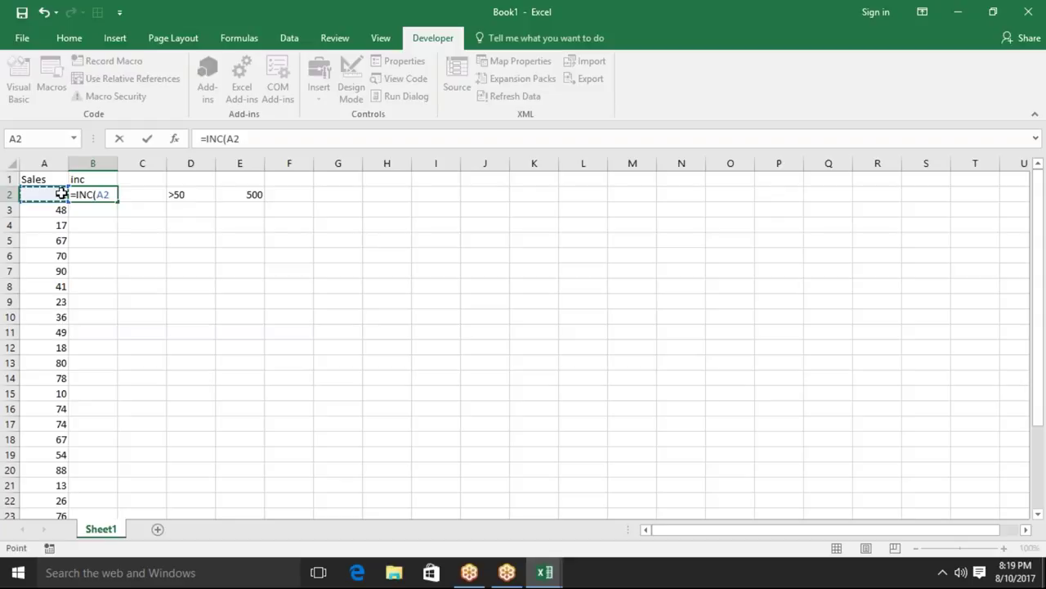
key(Return)
click(72, 194)
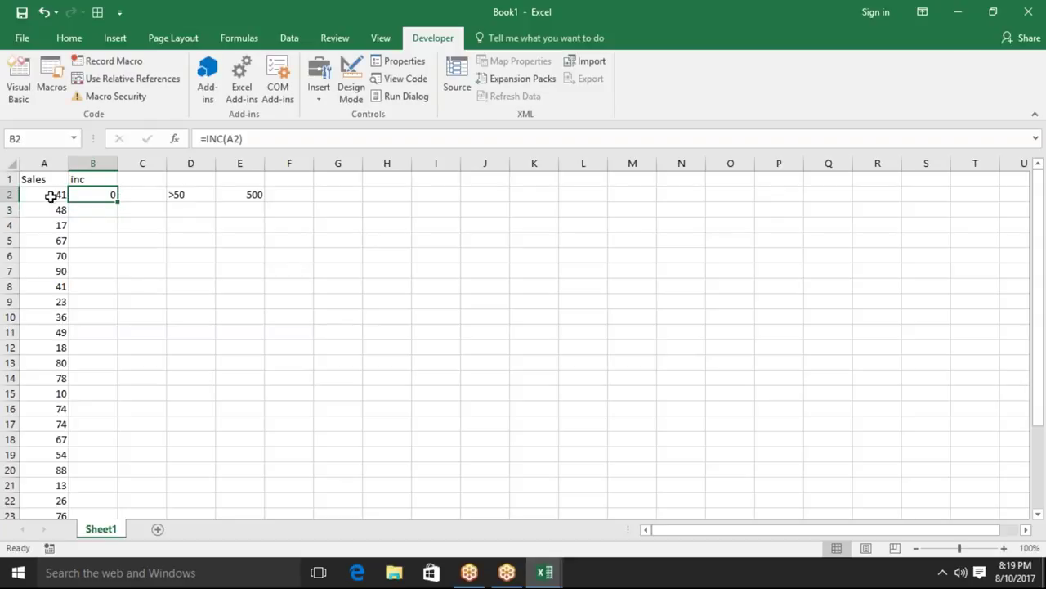
key(alt+F11)
double_click(276, 93)
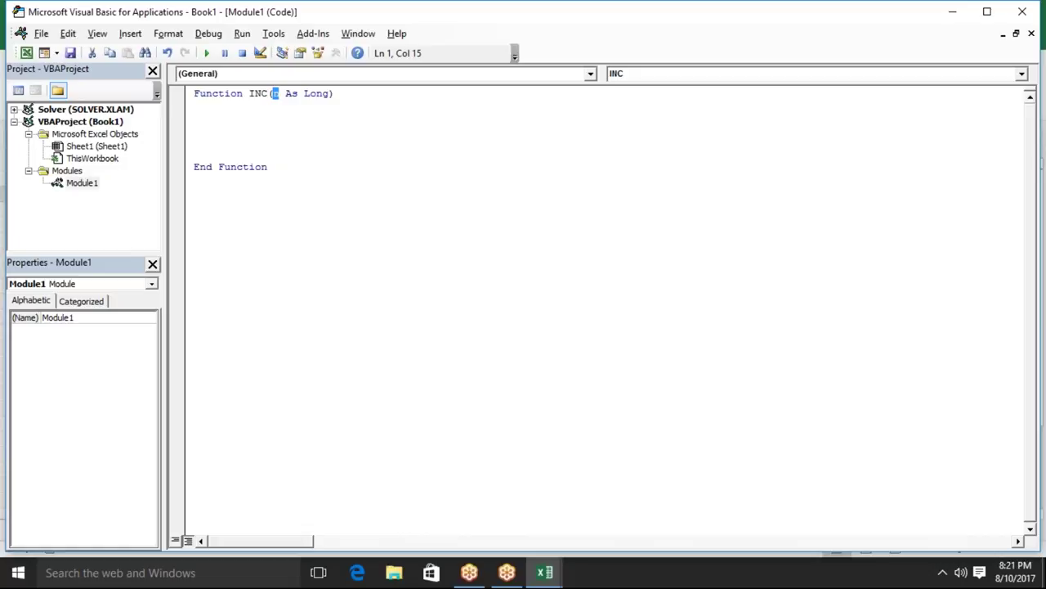
- Declare Dim r As Variant inside the INC function
click(230, 121)
text(dim r as )
text(ve)
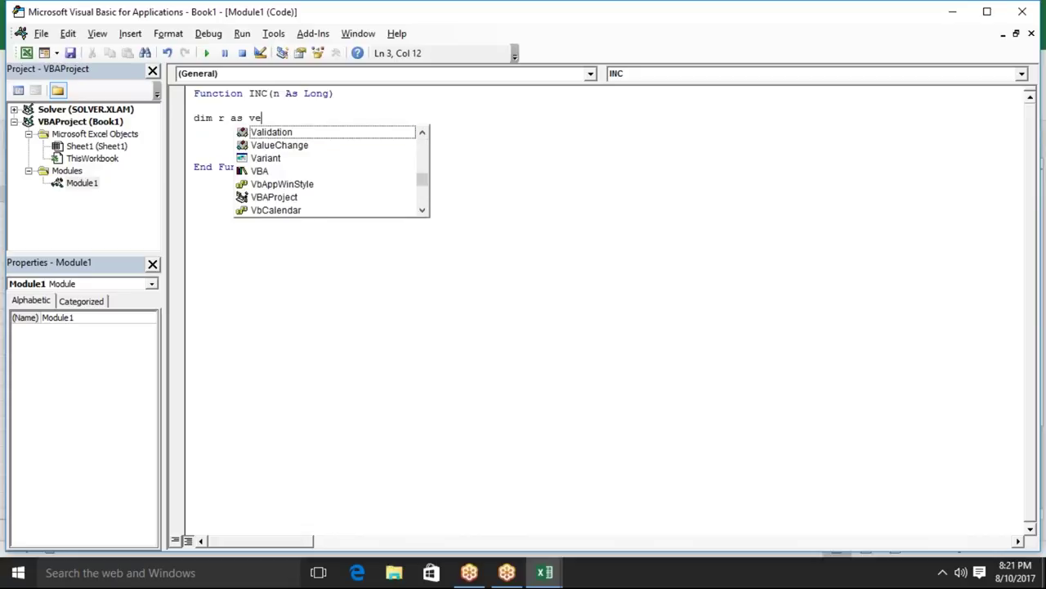
key(Down)
key(Down)
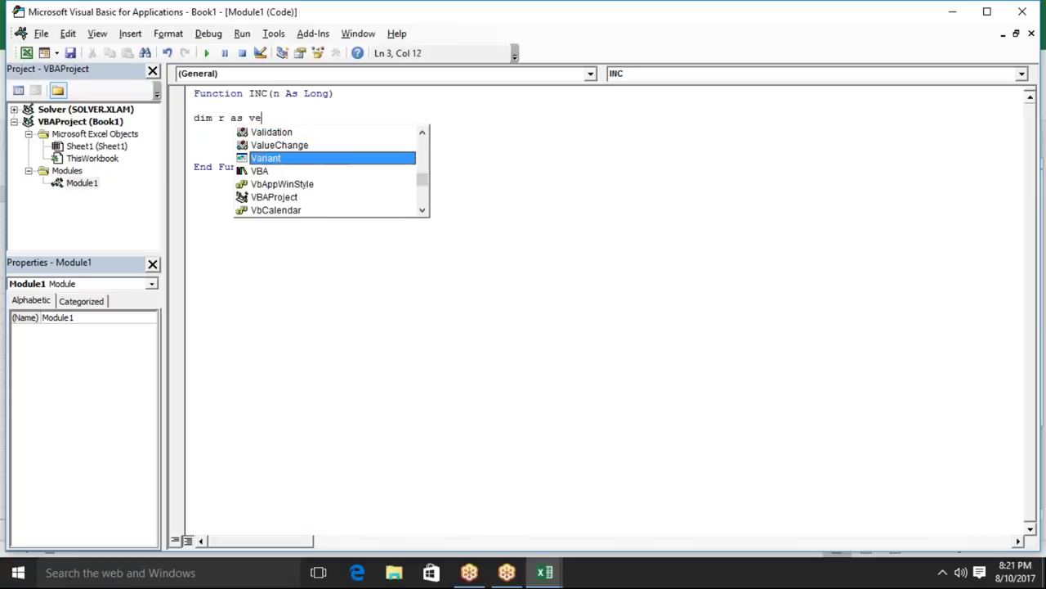
key(Tab)
key(Return)
key(Return)
key(Return)
- Add 'If n >= 50 Then r = 500' and return the result with INC = r
click(193, 142)
text(if)
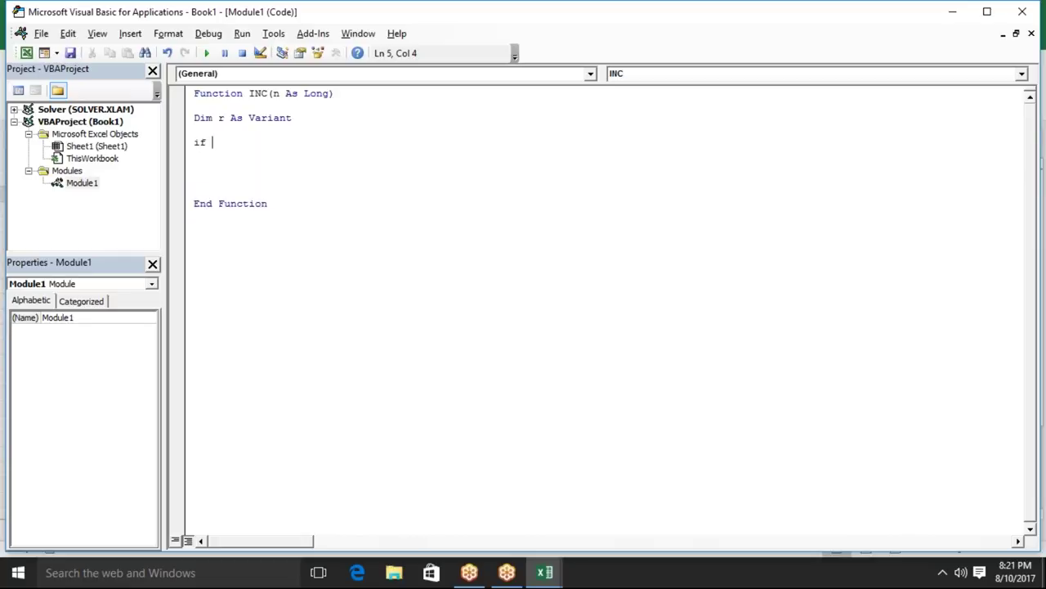
text(n>50)
key(BackSpace)
key(BackSpace)
text(=50)
text(then)
text( r=500)
key(Return)
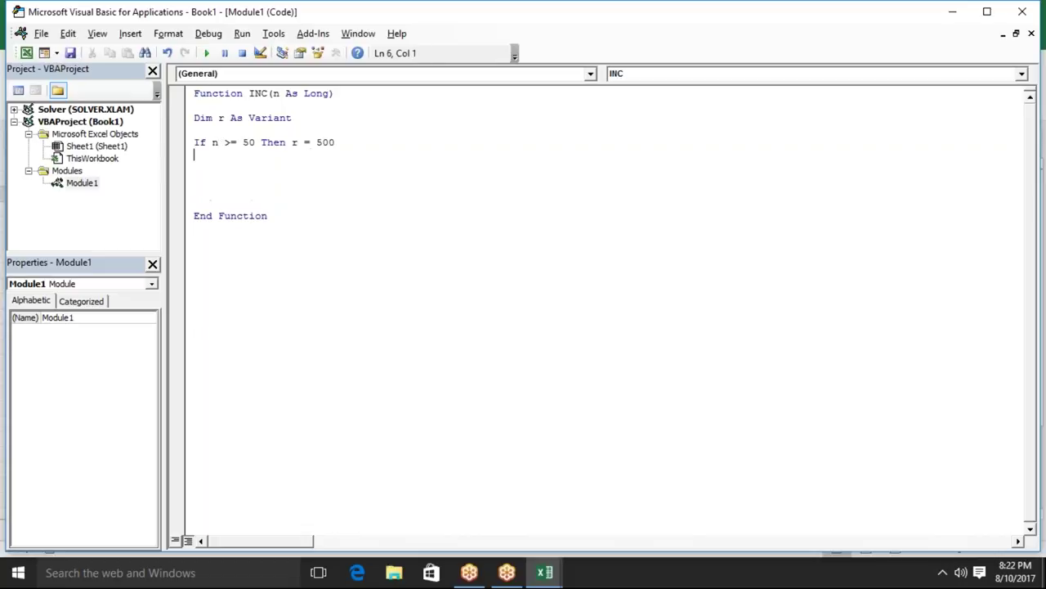
key(Return)
key(Return)
text(I)
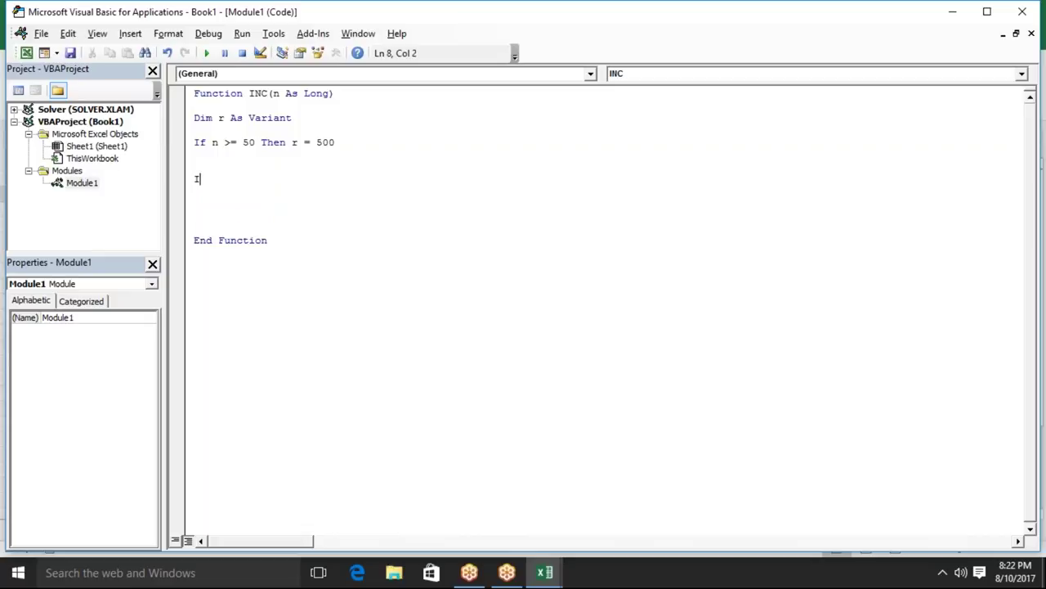
text(NC=r)
- Finish the INC = r line, then fill =INC(A2) from B2 down column B to show 0 or 500
click(221, 218)
key(alt+F11)
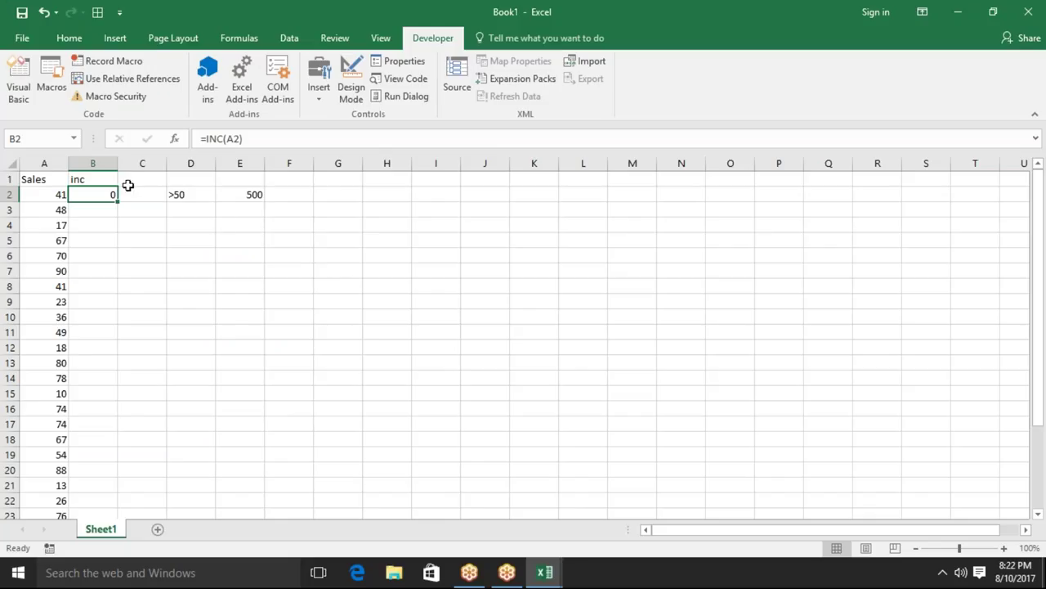
key(F2)
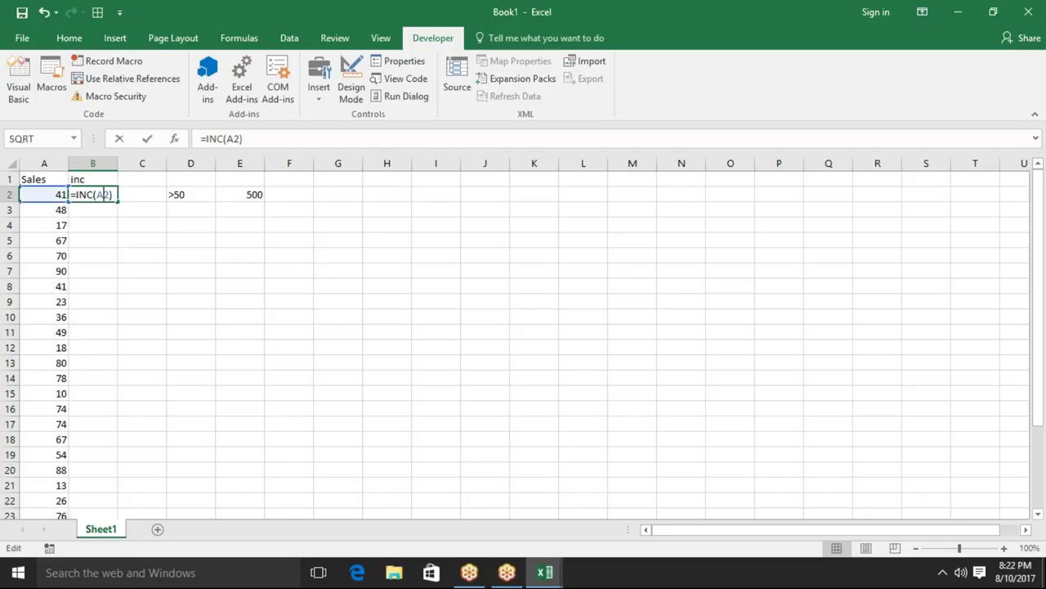
key(Return)
click(93, 195)
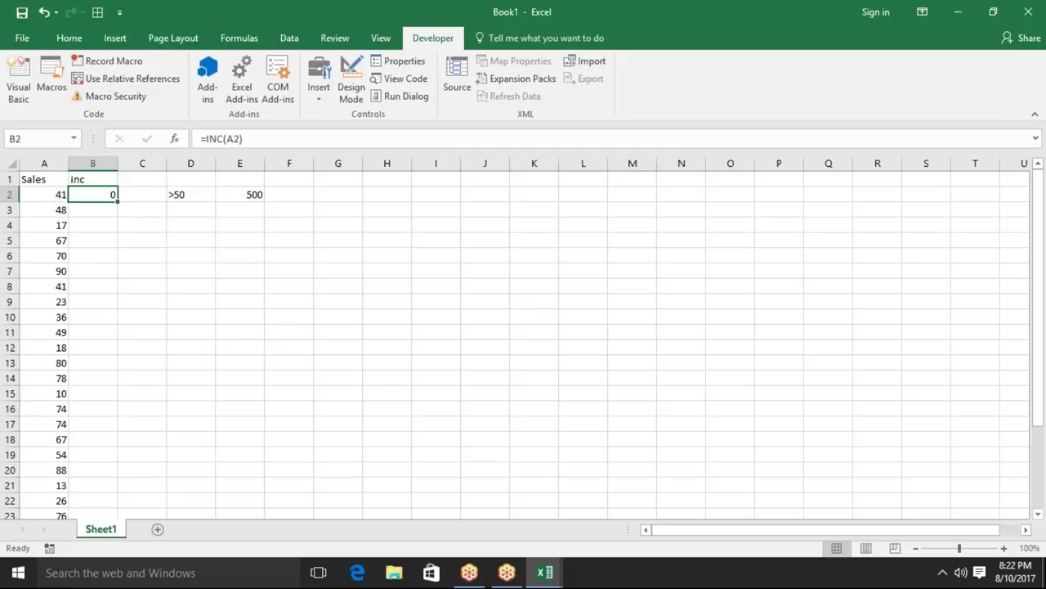
double_click(117, 201)
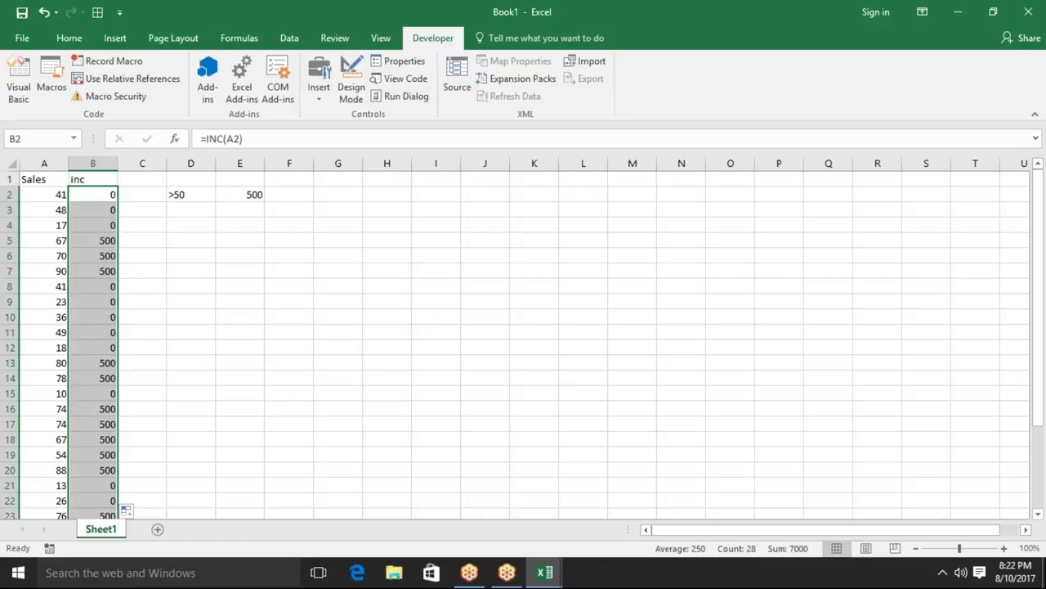
key(alt+F11)
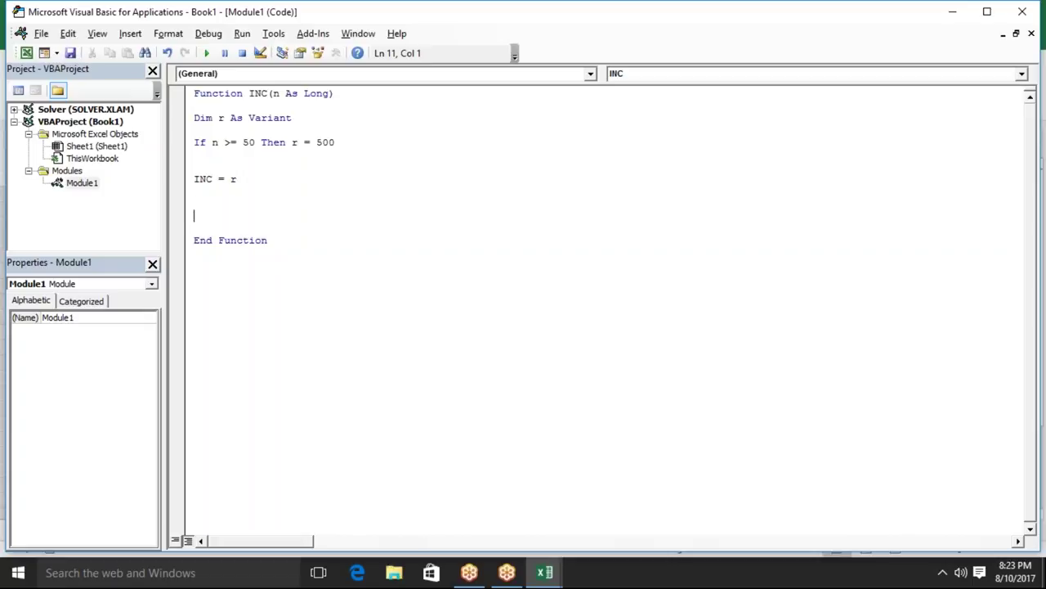
- Delete the blank lines between INC = r and End Function in the INC function
key(Down)
key(Down)
key(Down)
double_click(245, 145)
double_click(343, 141)
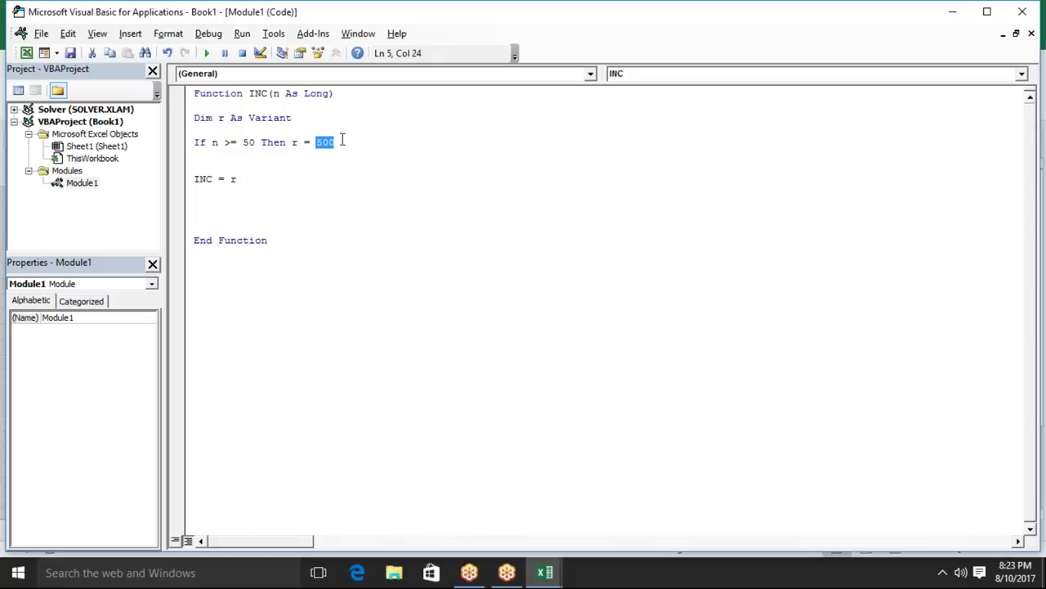
click(307, 240)
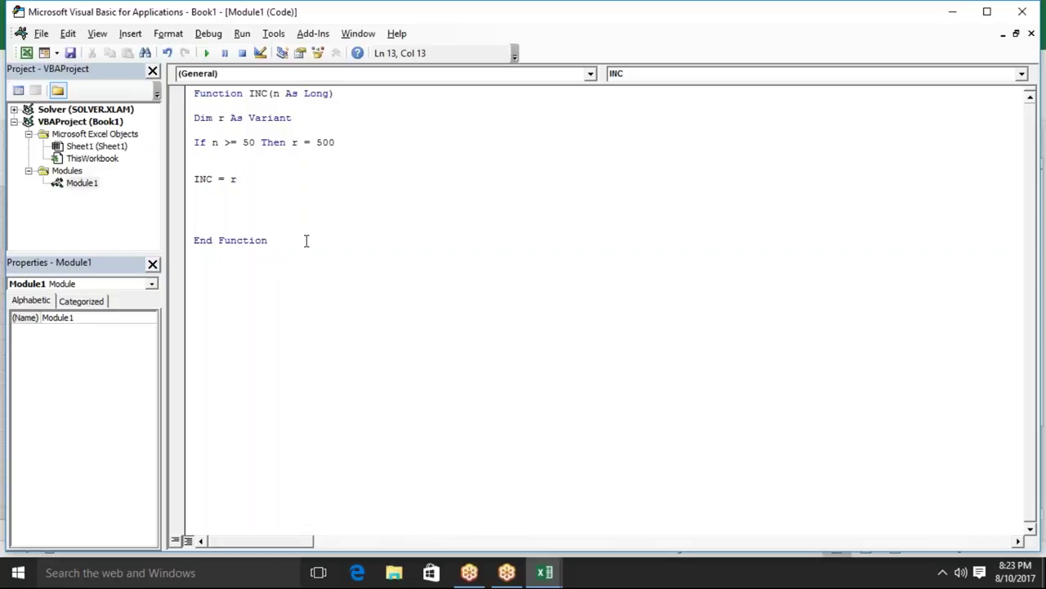
click(243, 203)
key(Delete)
key(Delete)
key(Up)
key(Delete)
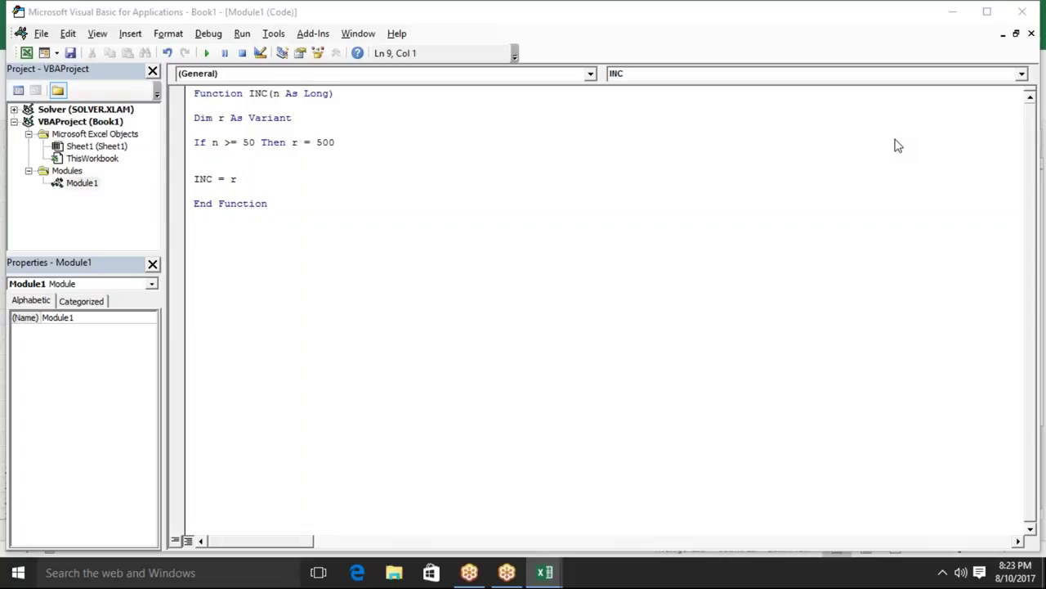
- Pause Google Drive syncing from the system tray, then place the cursor below End Function
click(942, 572)
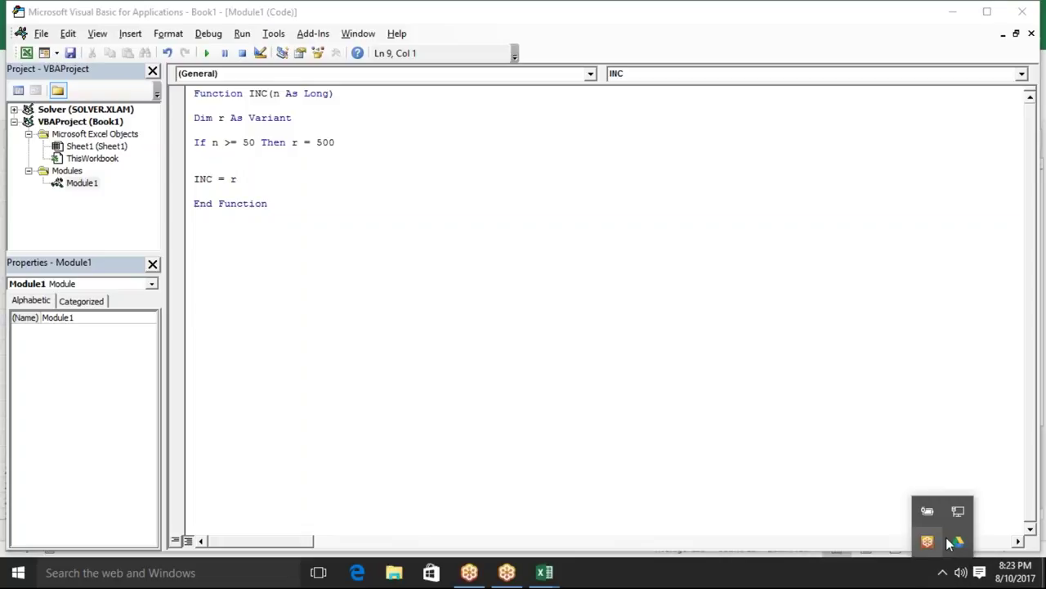
click(959, 542)
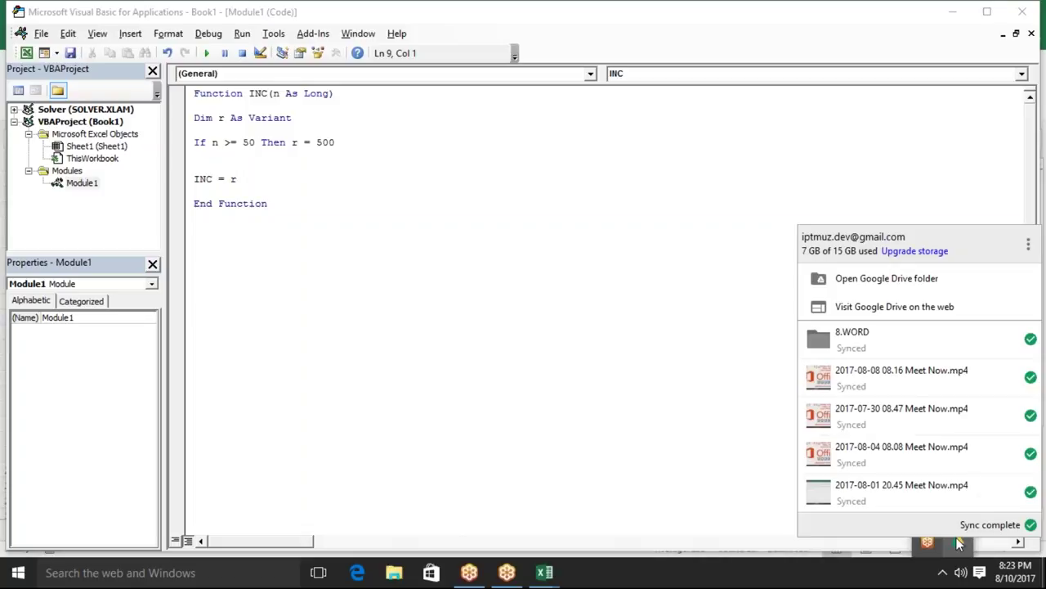
click(1031, 245)
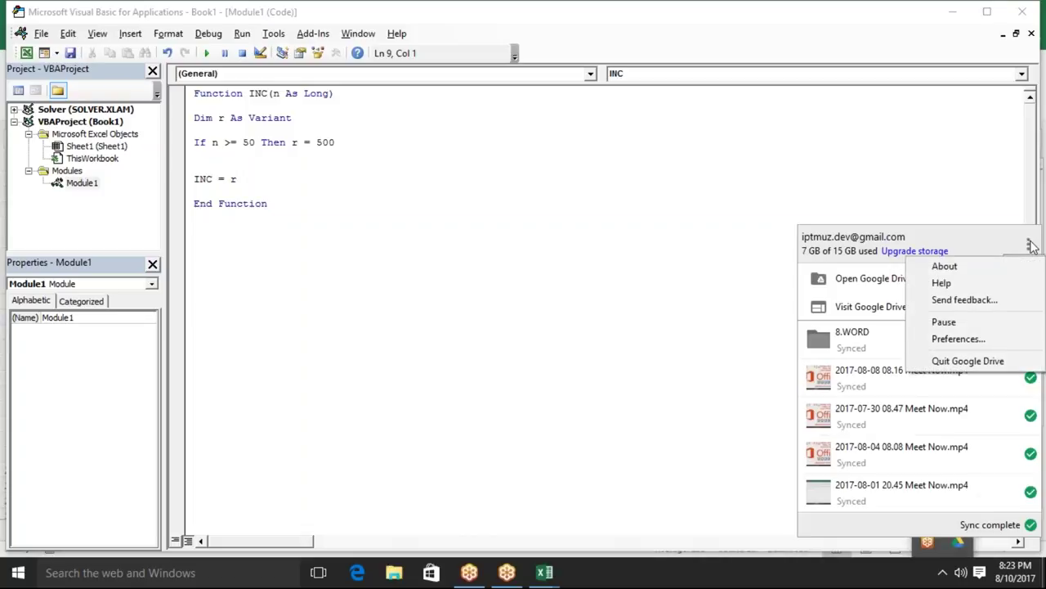
click(988, 322)
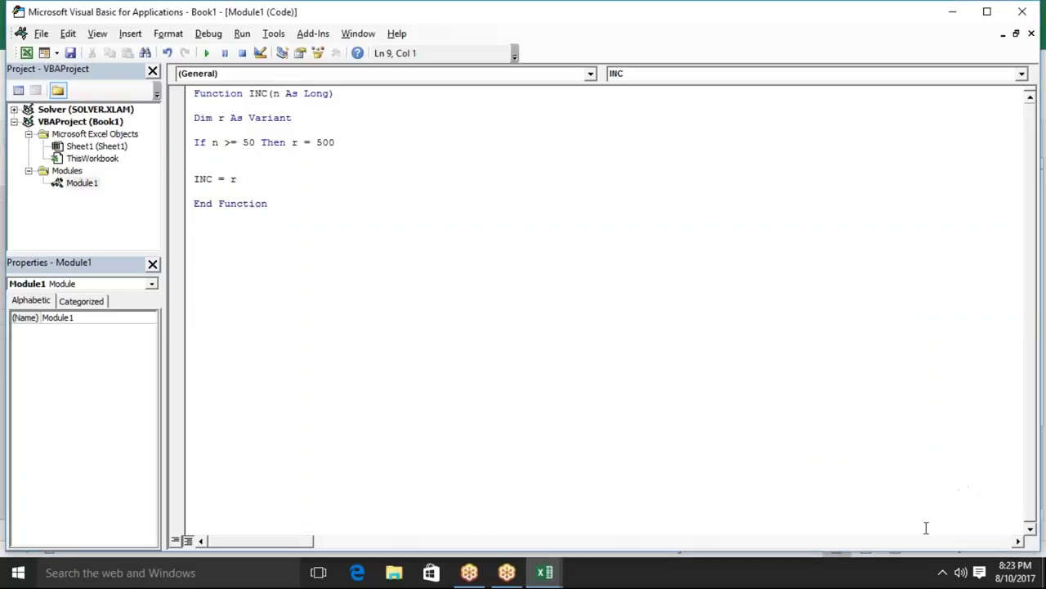
click(942, 572)
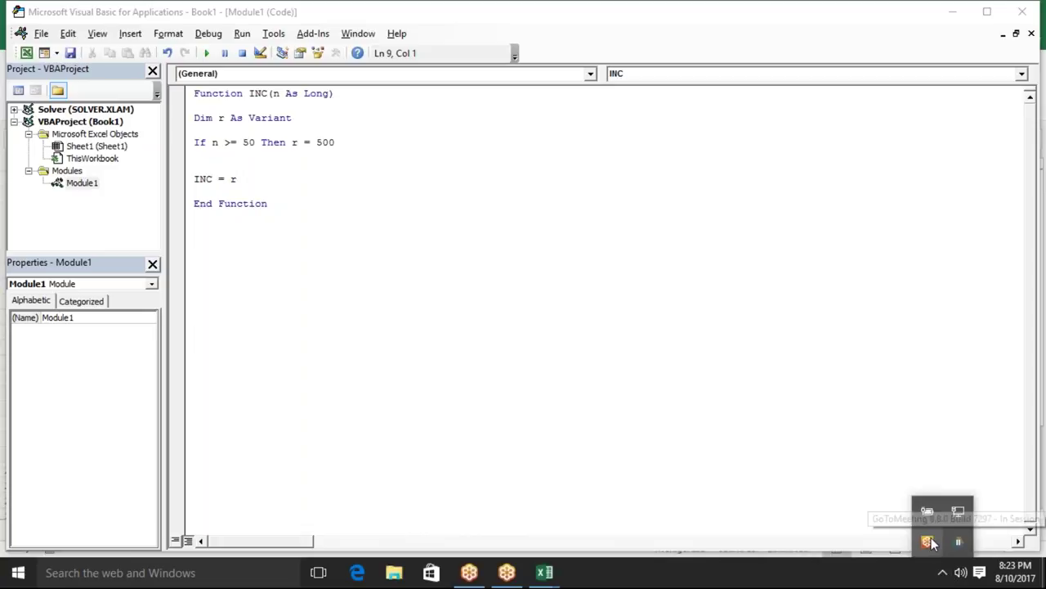
click(687, 407)
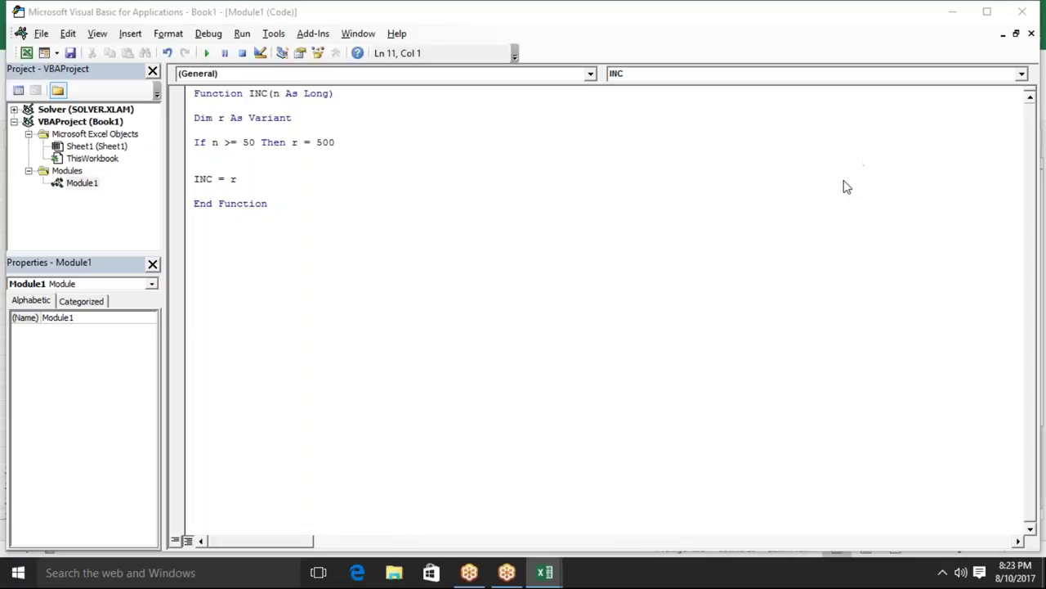
click(552, 180)
click(412, 232)
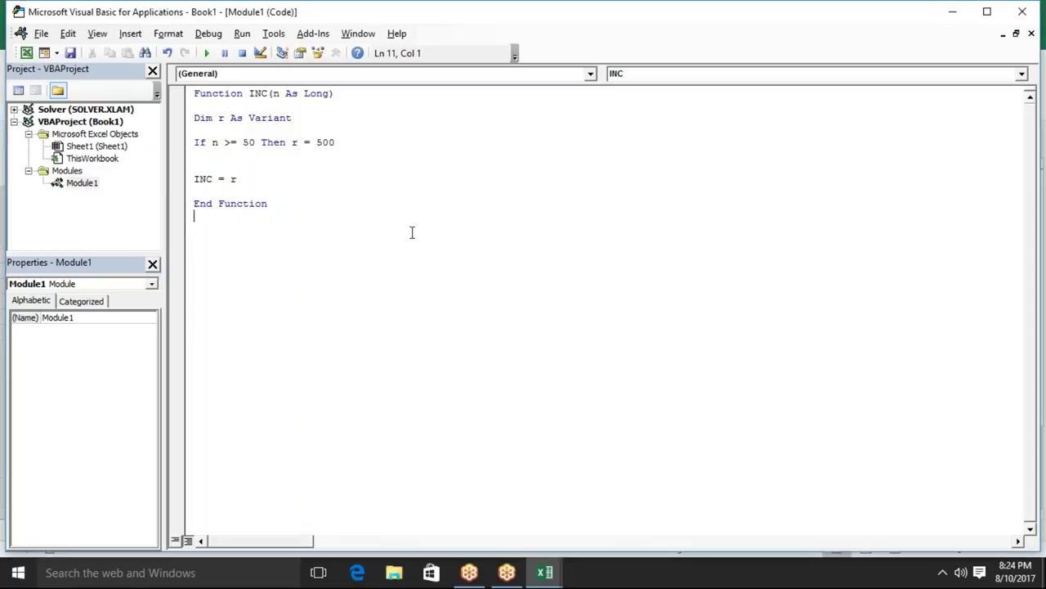
- Back in the worksheet, check cell D3 and the INC formula in B3
key(alt+F11)
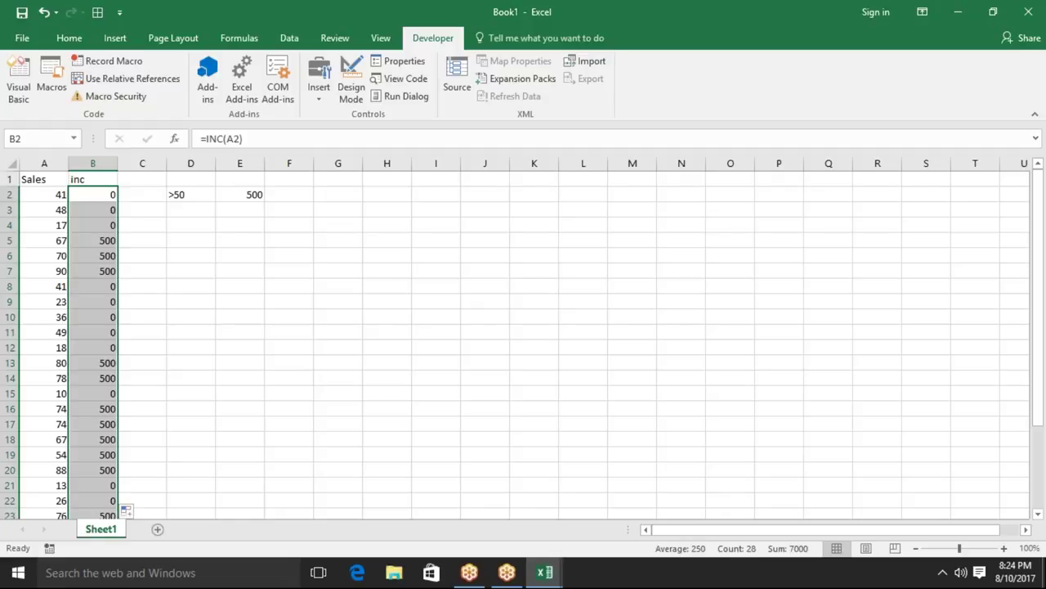
click(211, 207)
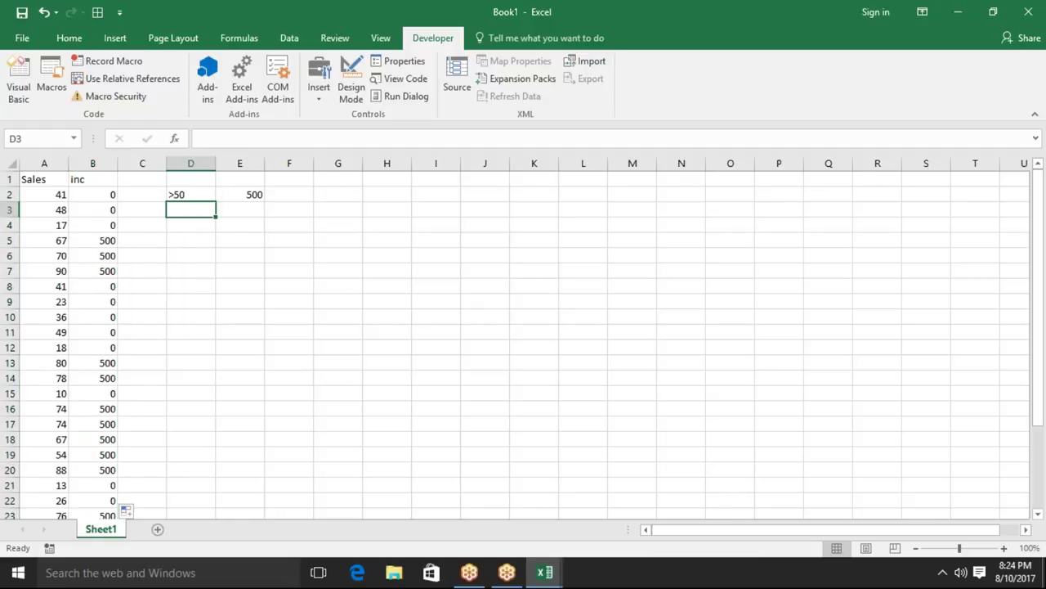
click(109, 213)
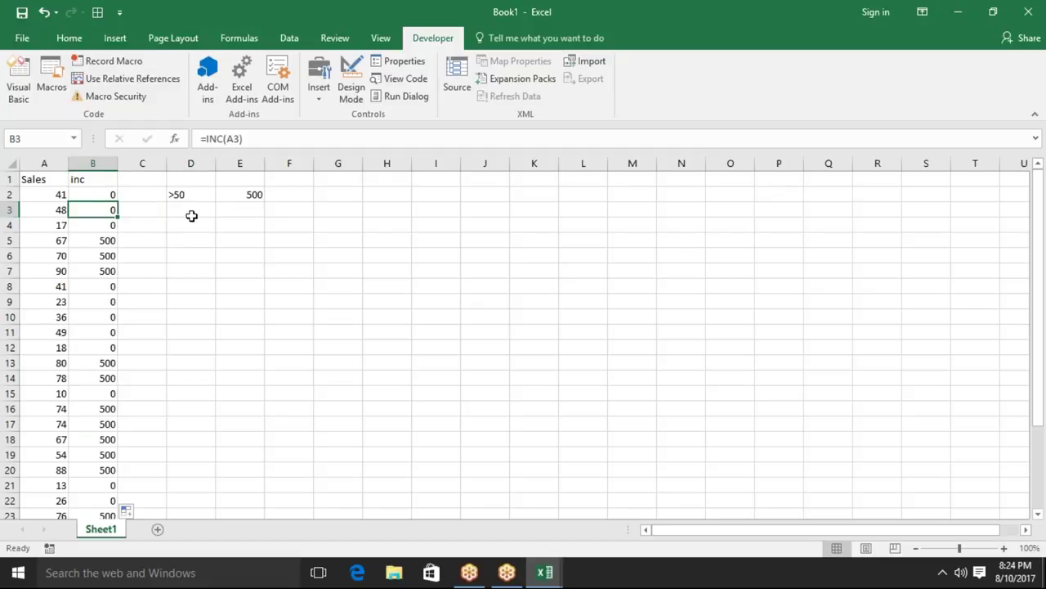
click(200, 208)
click(203, 198)
click(272, 204)
- Enter the rule <50 in D3 with incentive 100 in E3
click(175, 210)
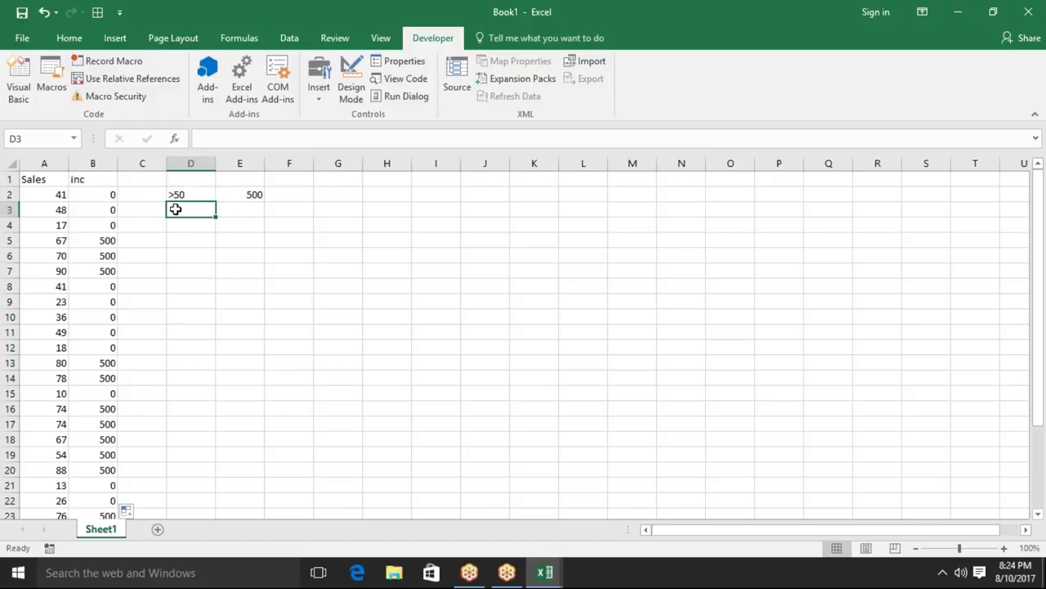
text(<50)
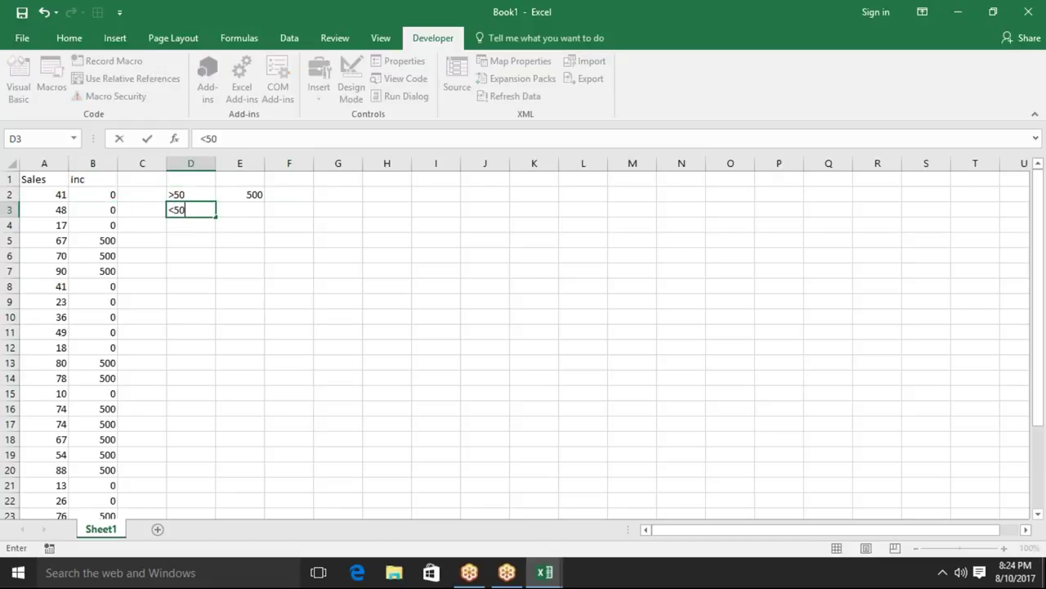
key(Tab)
text(100)
key(Return)
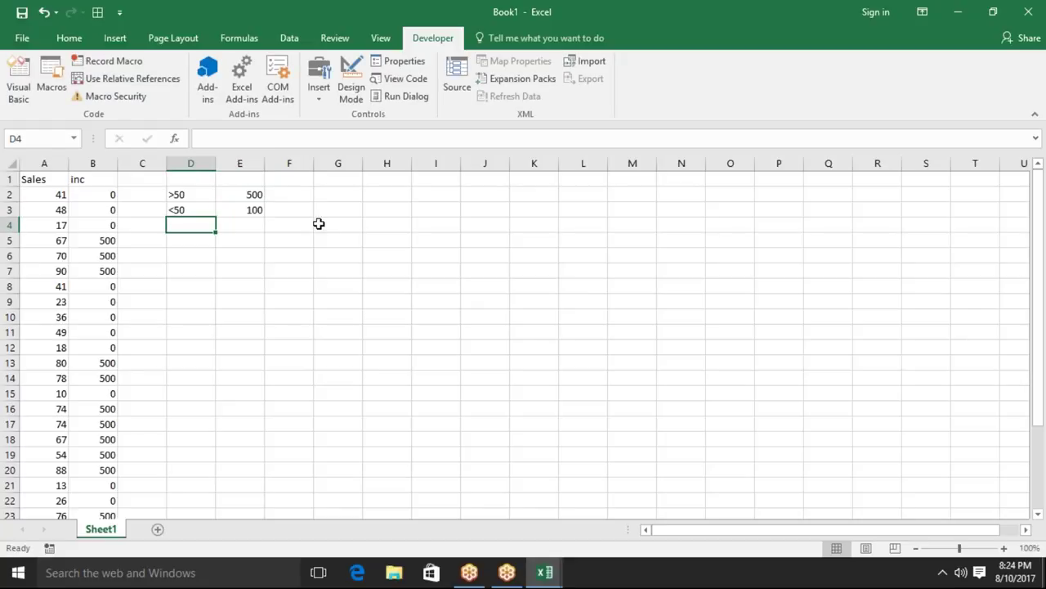
key(alt+F11)
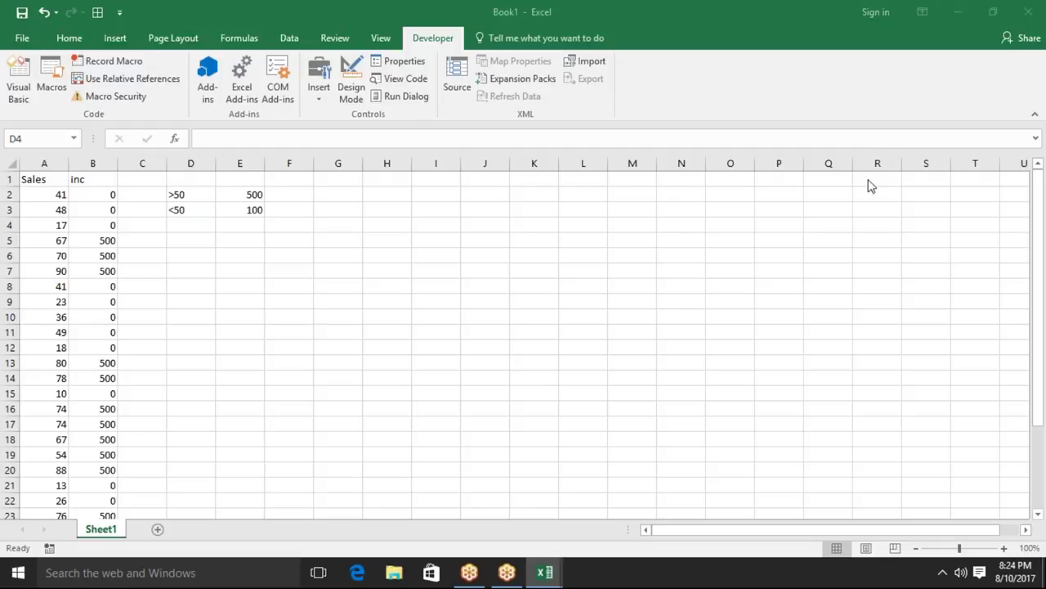
key(alt+F11)
click(255, 211)
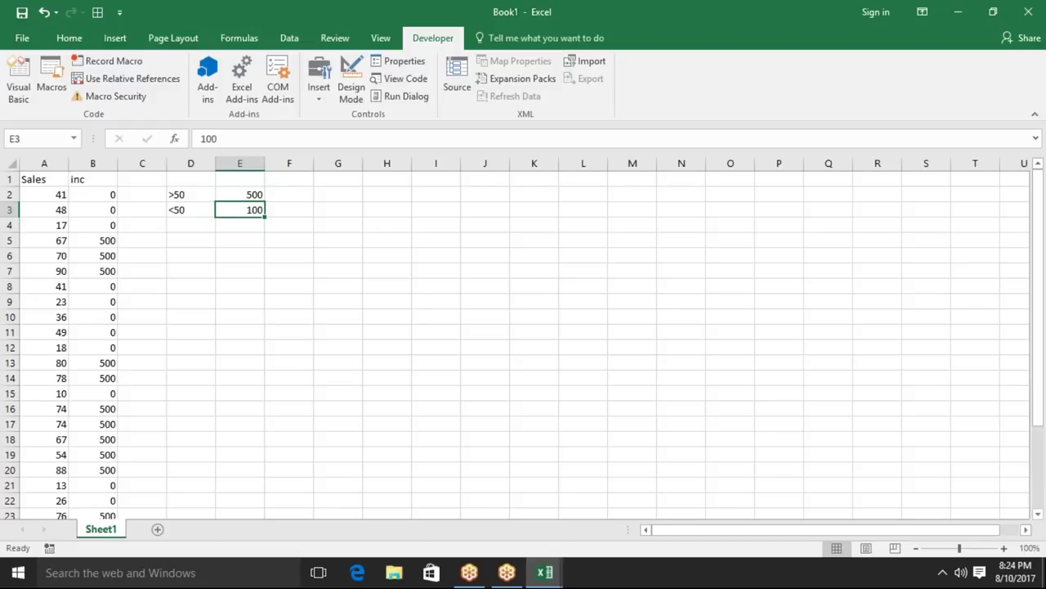
key(alt+F11)
- Declare Function INC_1(n As Long) below the INC function
key(Return)
text(func)
text(tion )
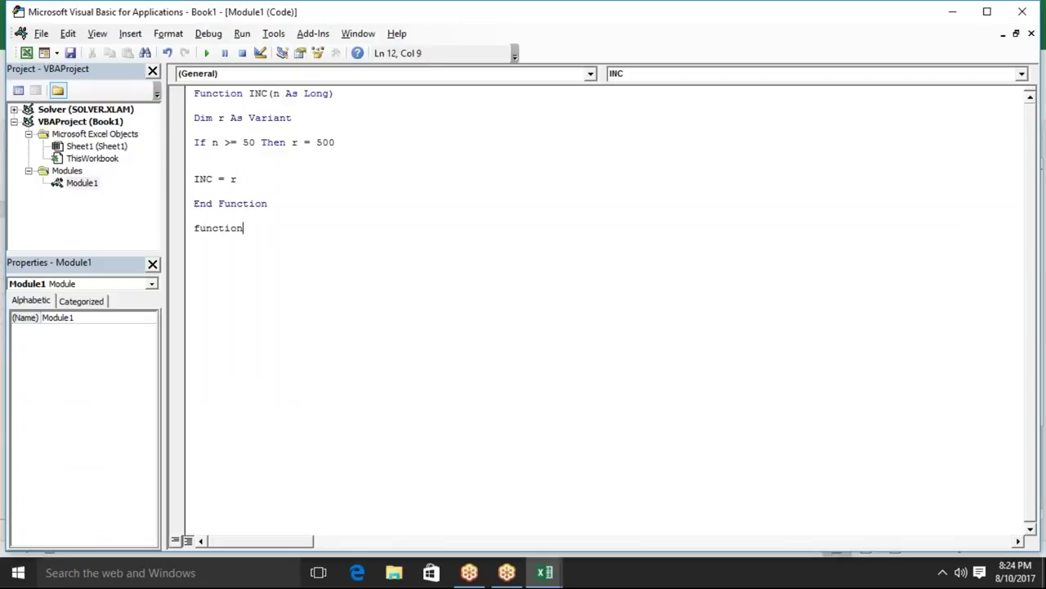
text(INC_1(n as Long)
key(Tab)
text())
key(Return)
key(Return)
key(Return)
key(Return)
key(Return)
- Add Dim r As Variant inside INC_1
key(Up)
key(Up)
key(Up)
key(Up)
text(dim )
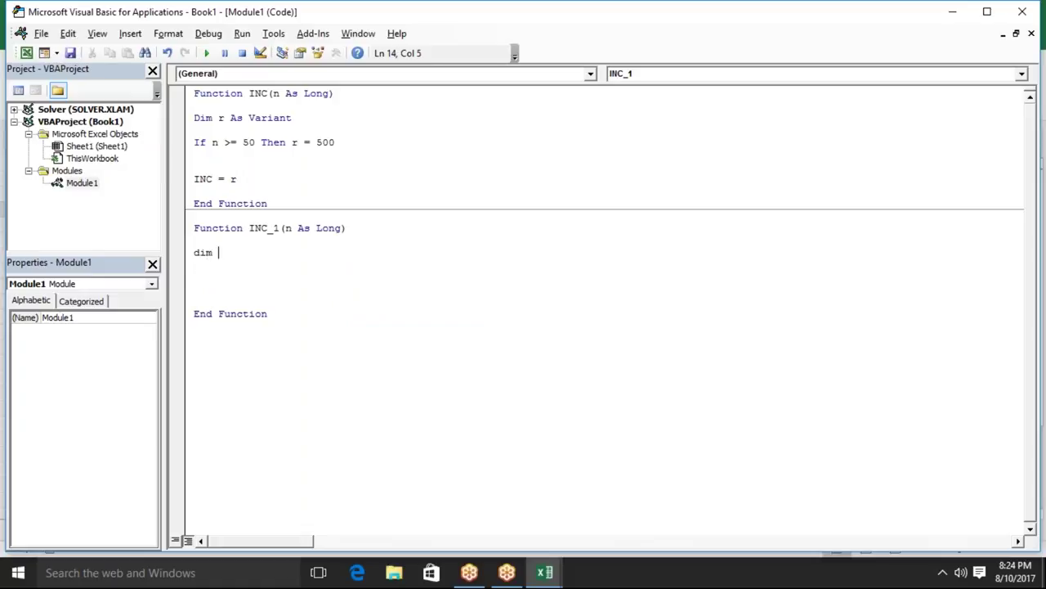
text(r as )
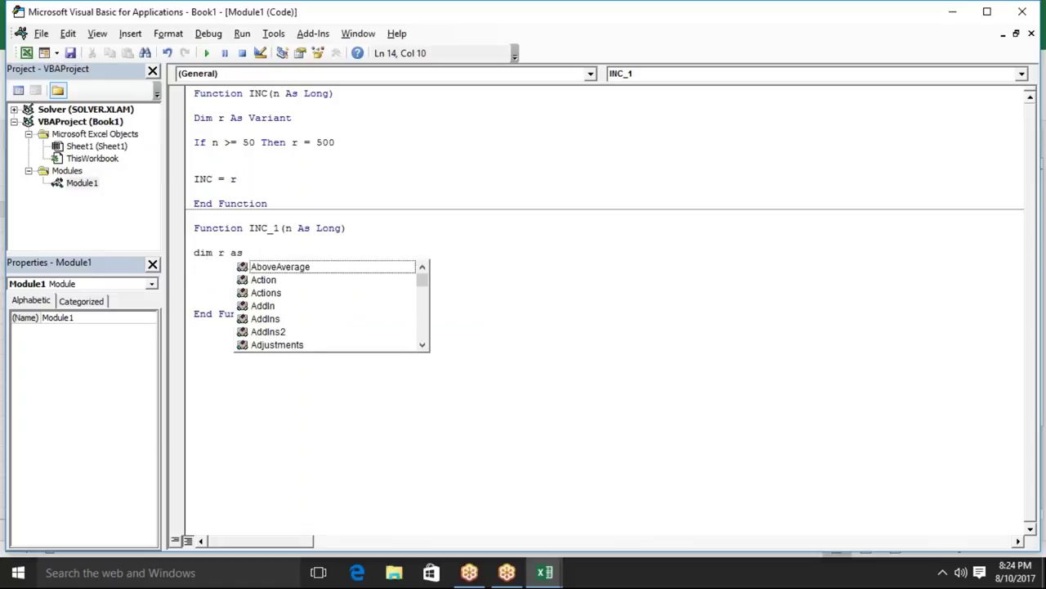
text(ve)
key(Down)
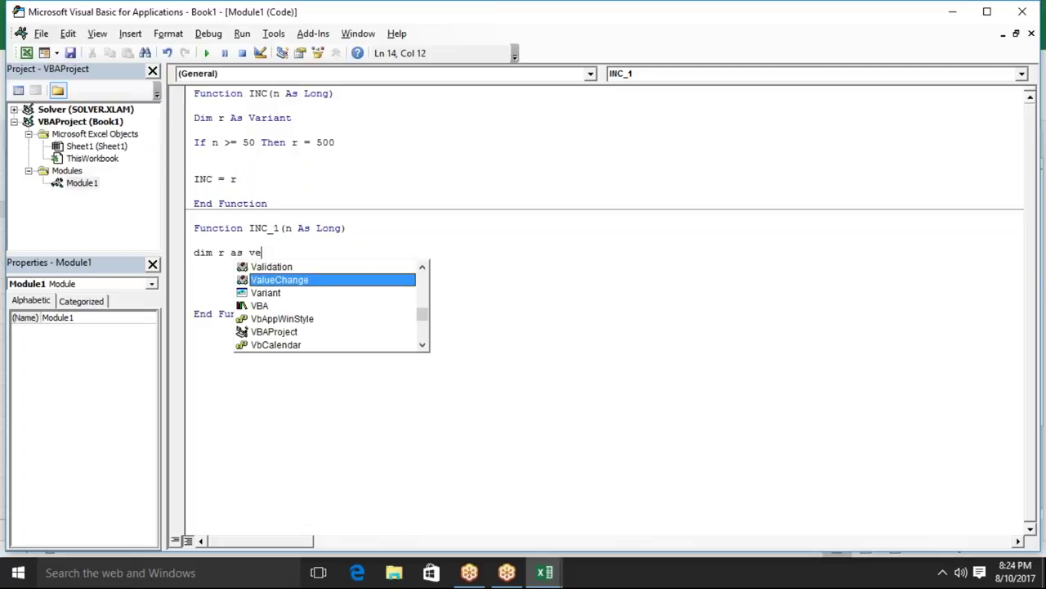
key(Down)
key(Tab)
key(Return)
key(Return)
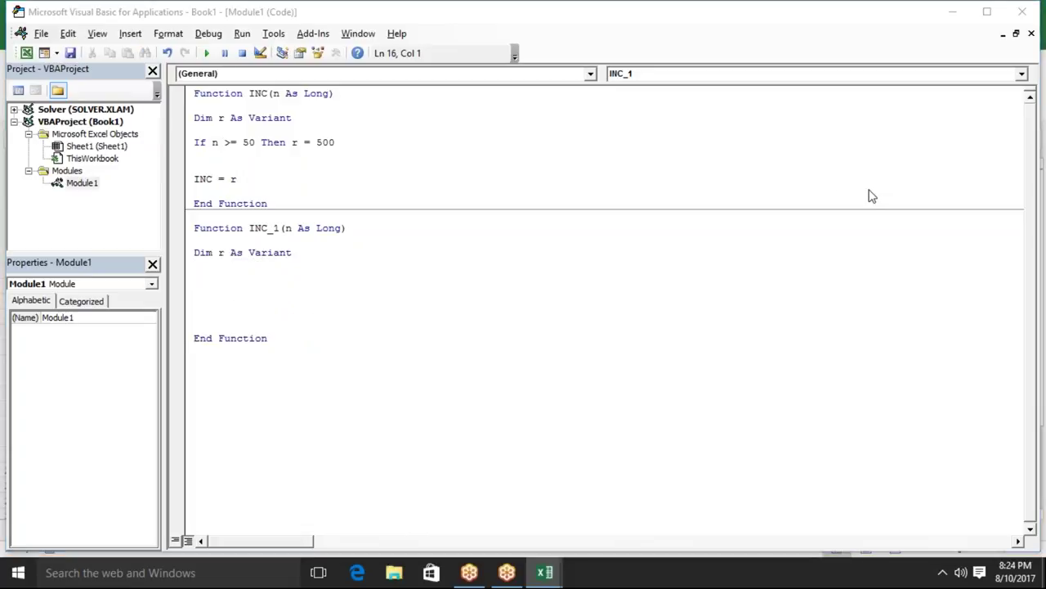
click(289, 282)
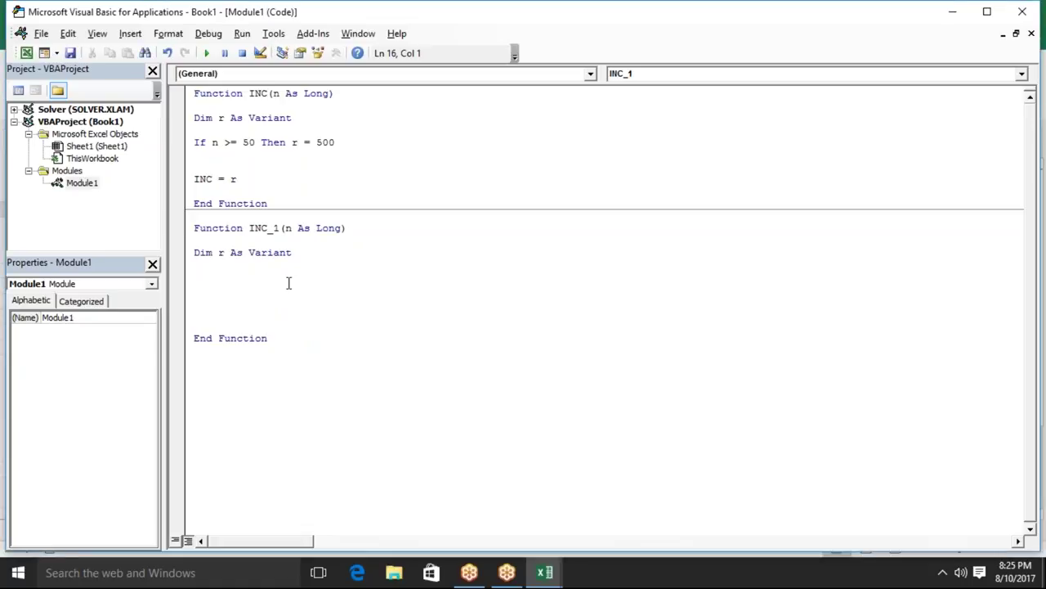
- Write the If n>=50 Then r = 500 Else r = 100 End If block in INC_1
text(if )
text(n)
text(>=50 then)
key(Return)
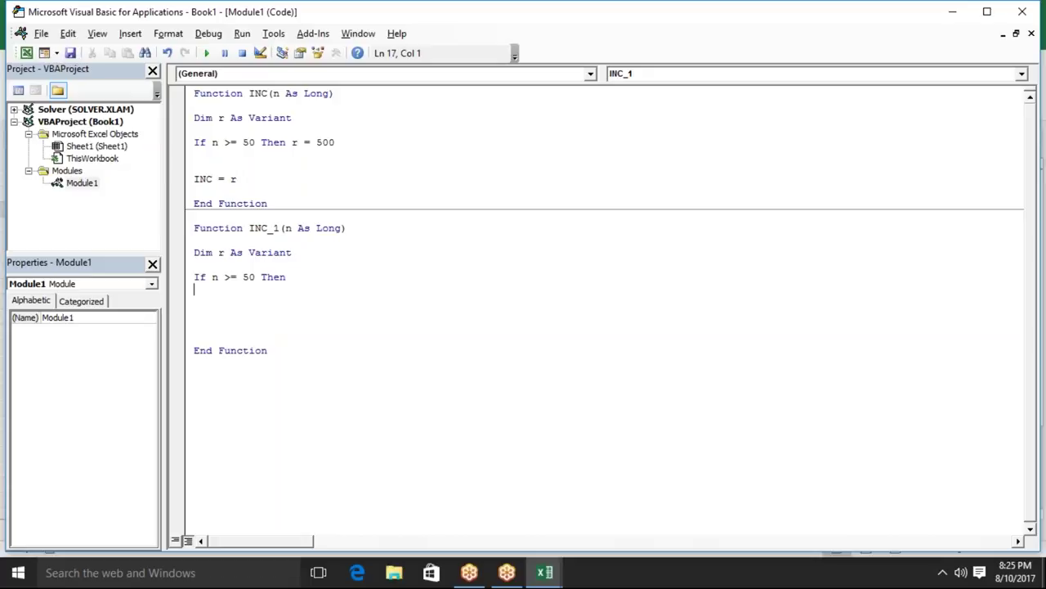
text(r = 500)
key(Return)
text(else\)
key(BackSpace)
key(Return)
text(r )
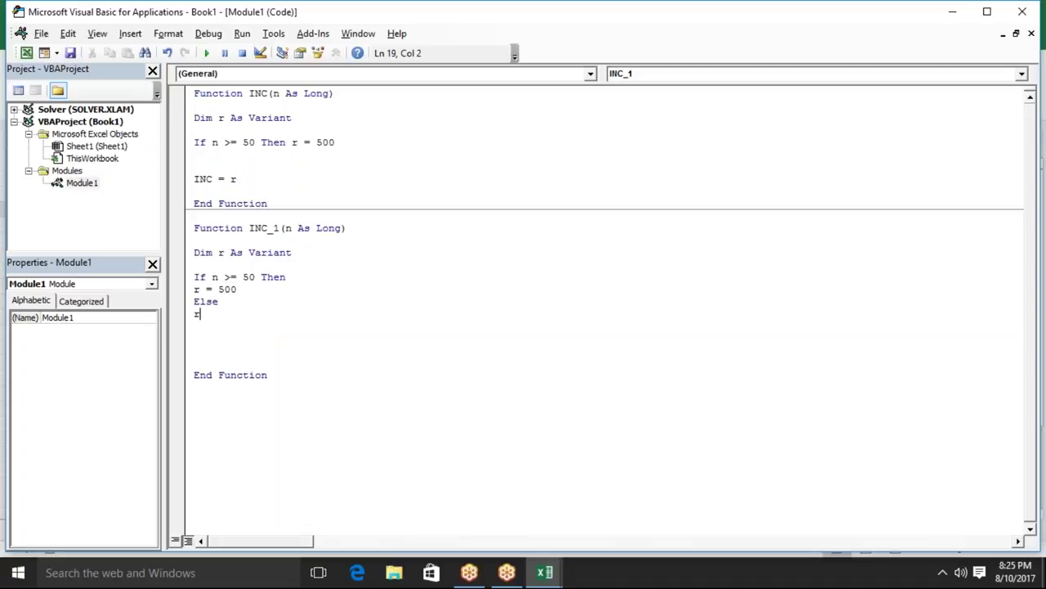
text(= 100)
key(Return)
text(end if)
key(Return)
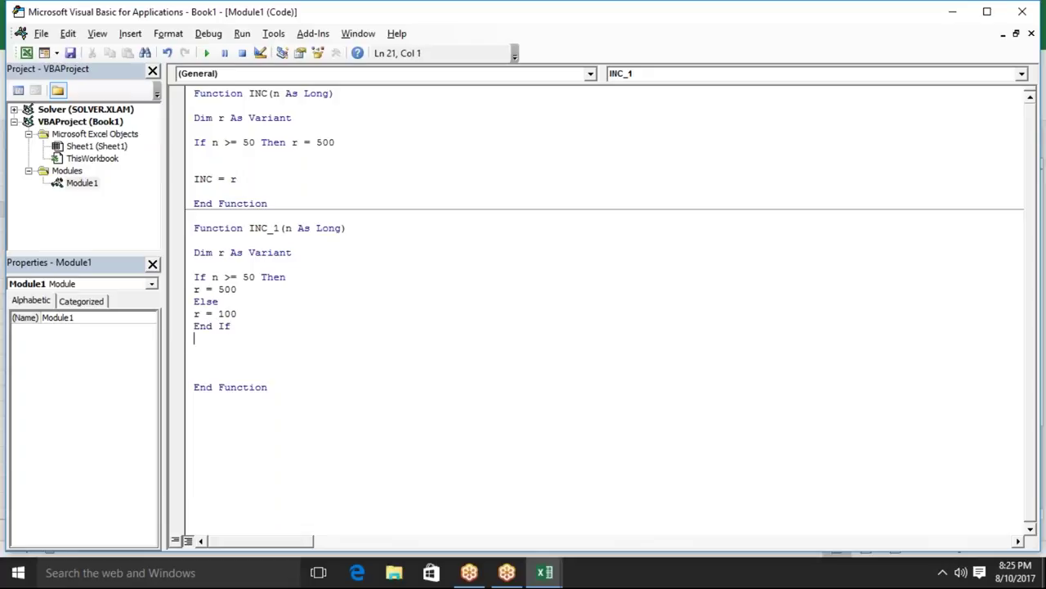
click(388, 127)
click(376, 140)
- Remove stray blank lines below End If and above Else in INC_1's If block
click(238, 336)
key(Delete)
key(Delete)
key(Up)
key(Up)
key(Up)
key(Up)
key(Up)
key(Up)
key(Up)
key(Up)
key(Up)
key(Up)
key(shift+Down)
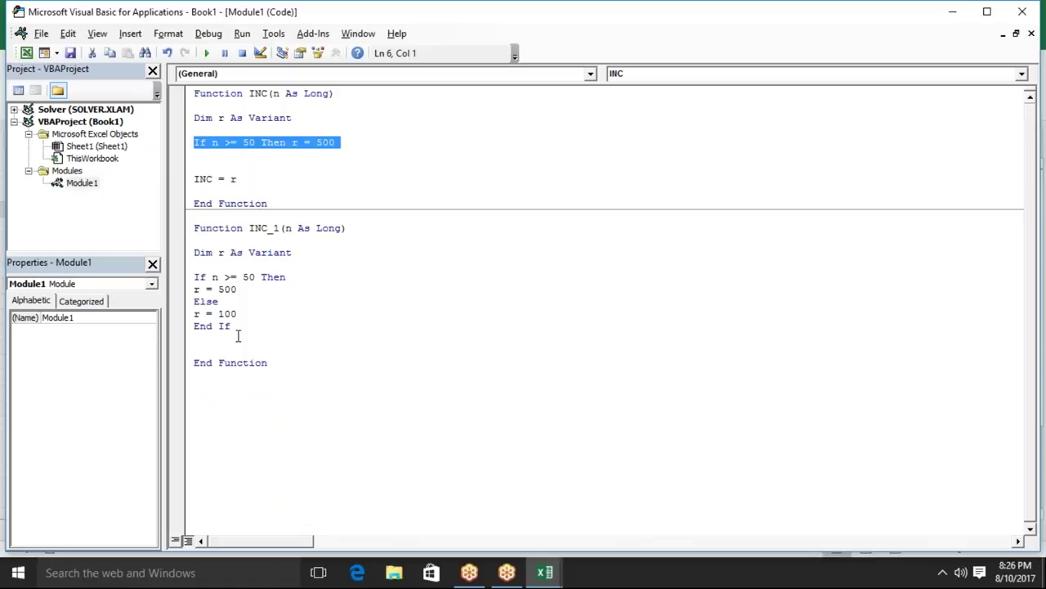
key(Right)
key(Down)
key(Down)
key(Down)
key(Down)
key(Down)
key(Down)
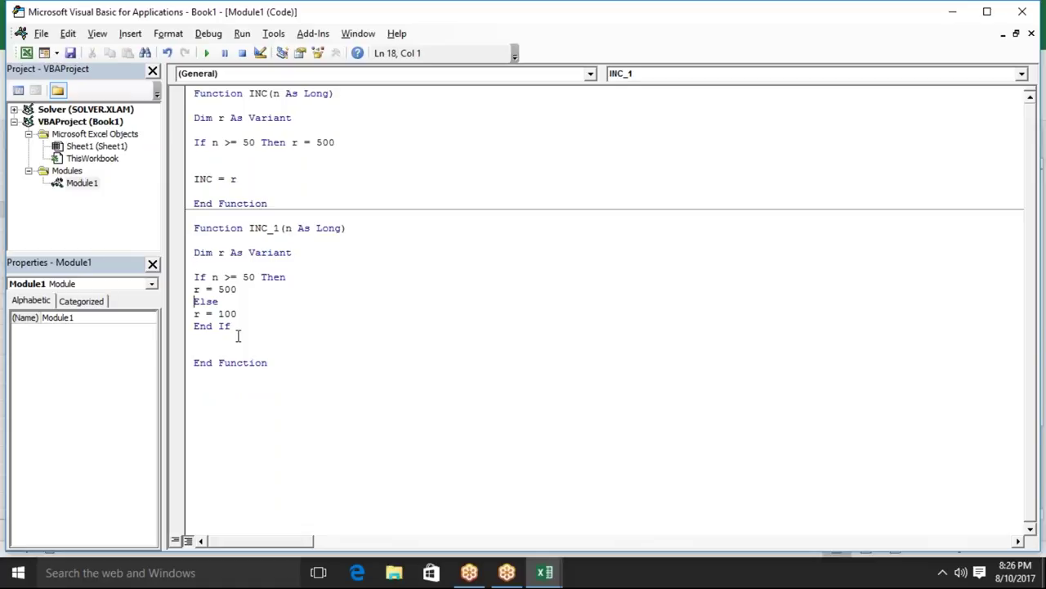
key(Return)
key(Up)
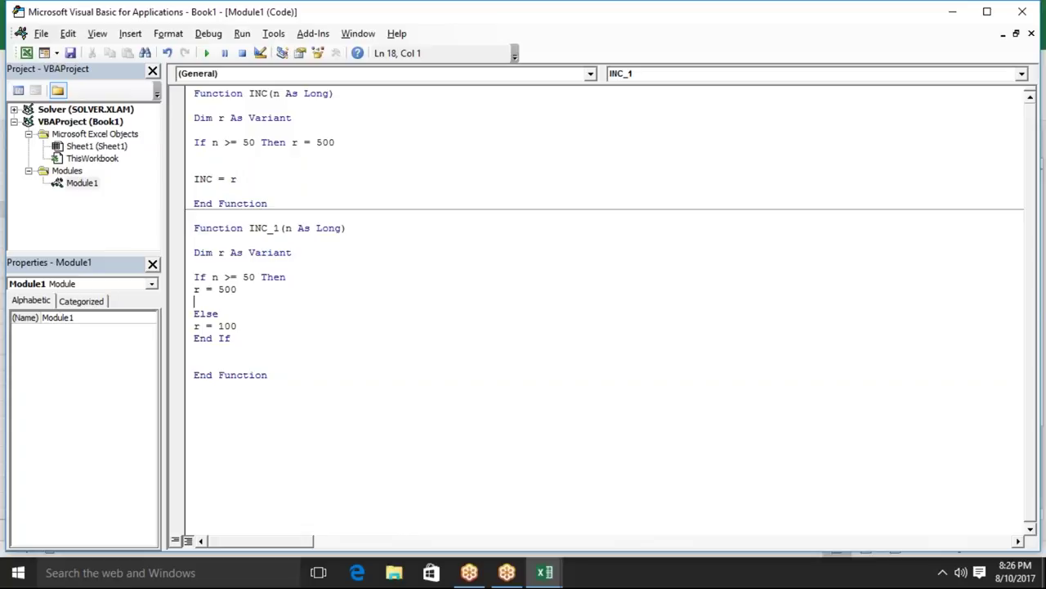
key(Down)
key(Down)
key(Down)
key(shift+Down)
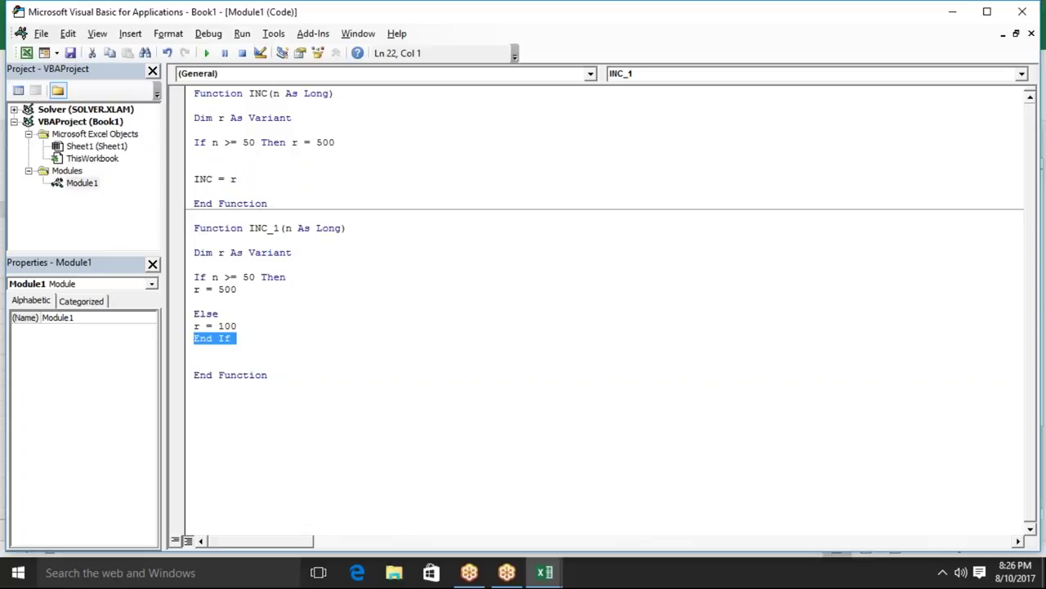
click(347, 278)
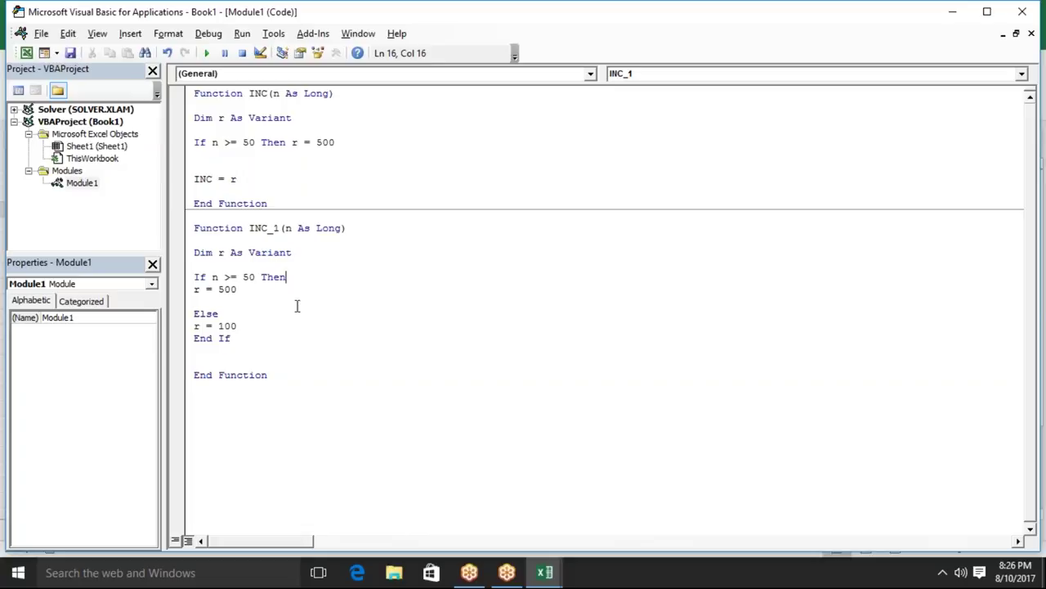
mouse_move(242, 338)
mouse_down()
mouse_move(189, 338)
mouse_move(185, 272)
mouse_up()
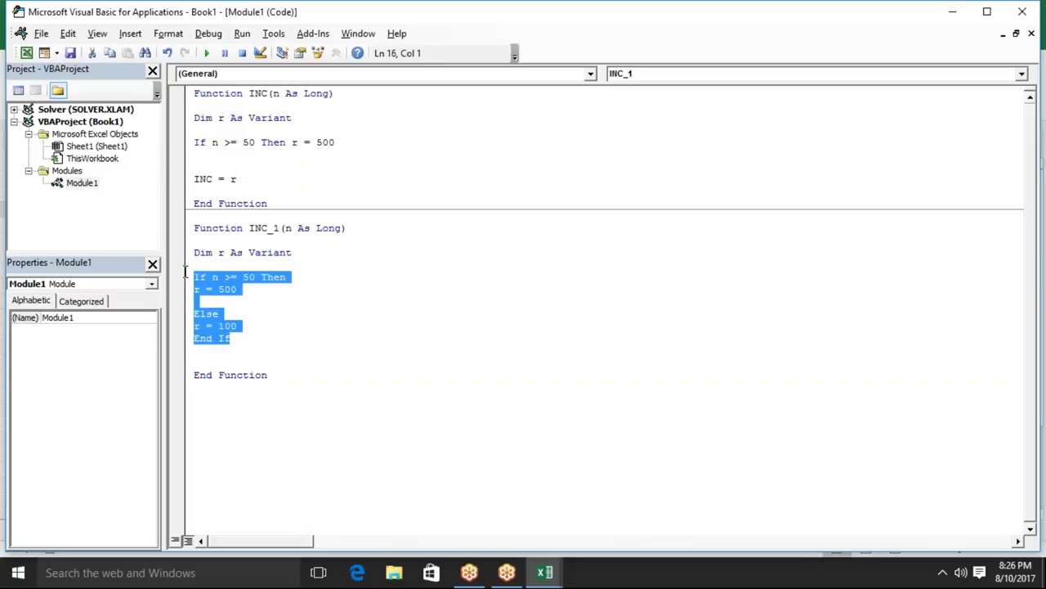
click(227, 350)
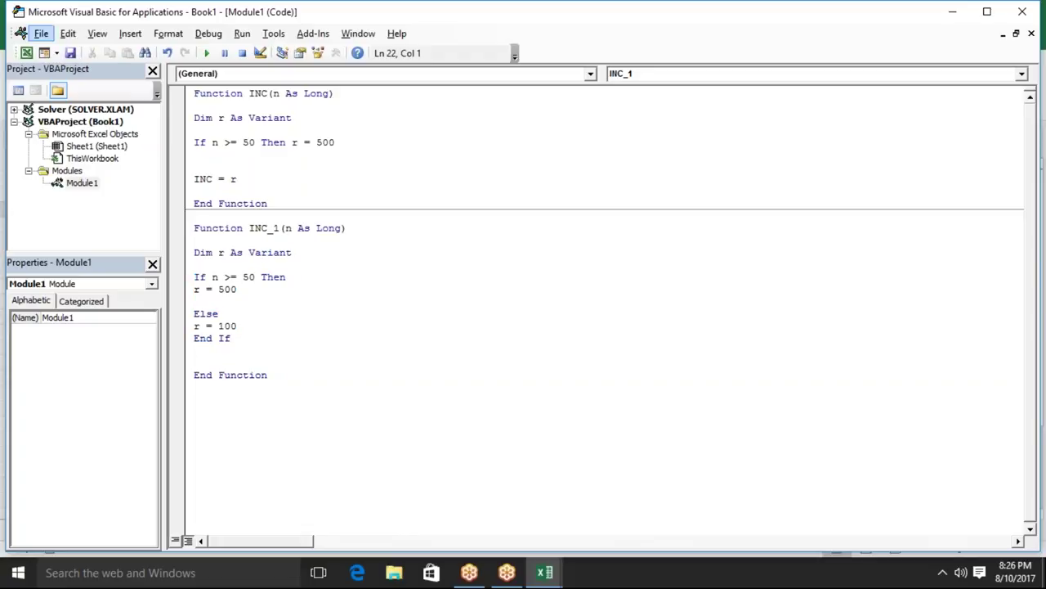
click(222, 302)
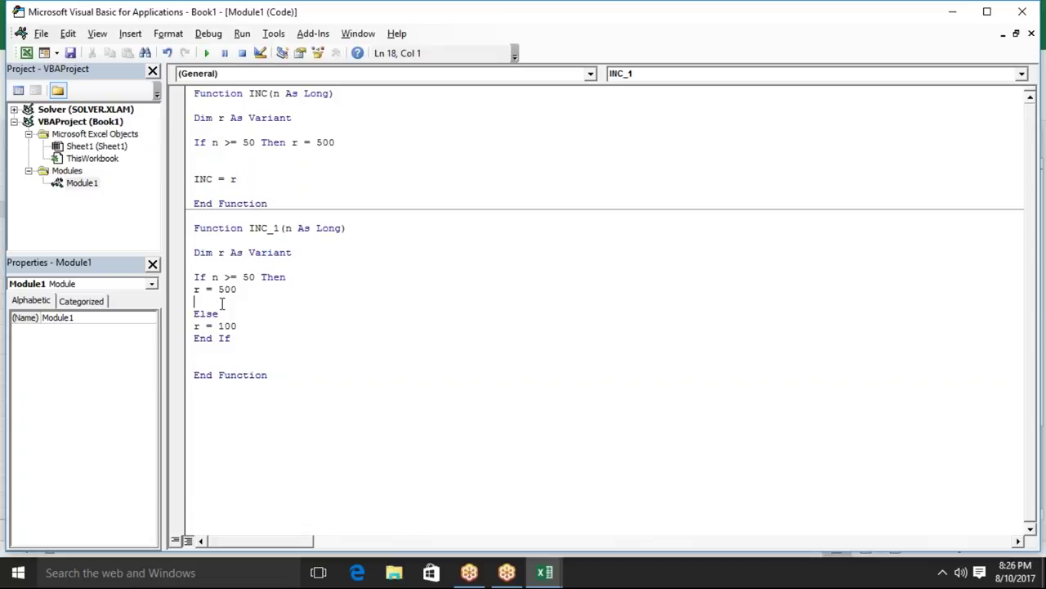
key(Delete)
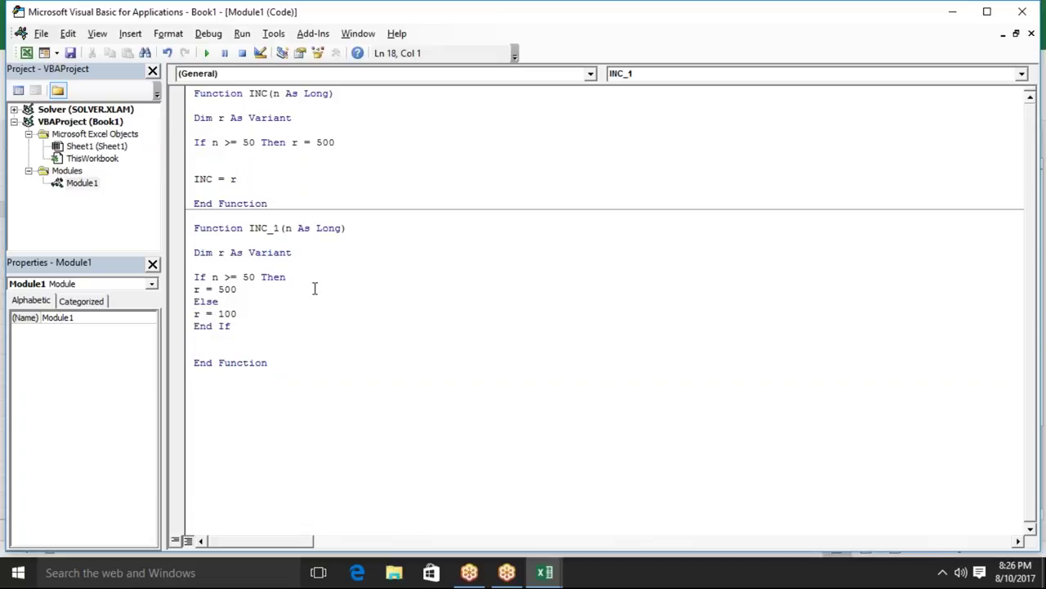
- Compare INC's single-line If with INC_1's If/Else lines, then return to Excel
click(347, 142)
click(267, 317)
key(alt)
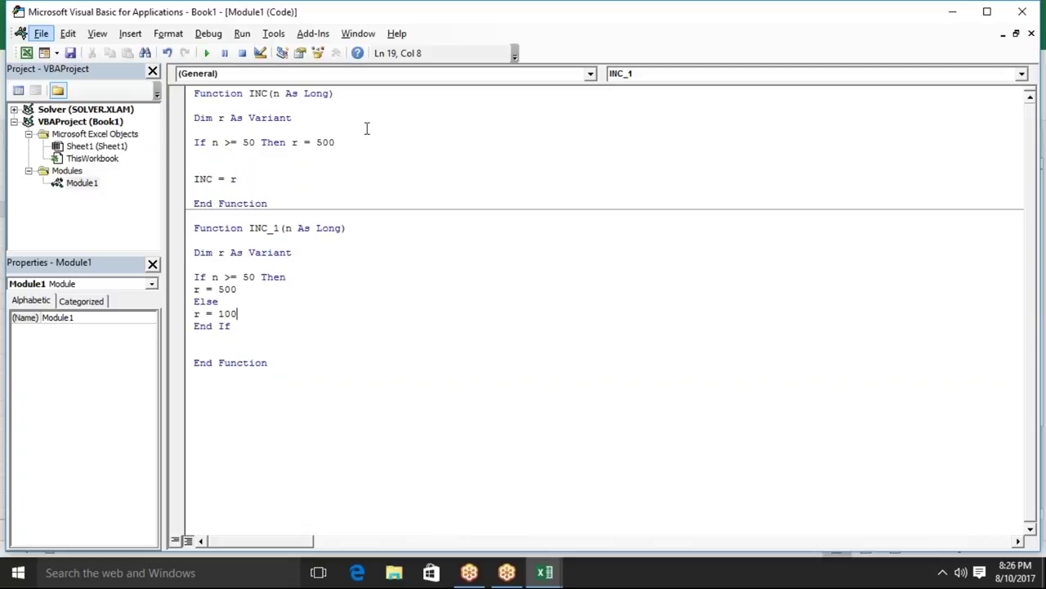
drag(357, 143, 212, 130)
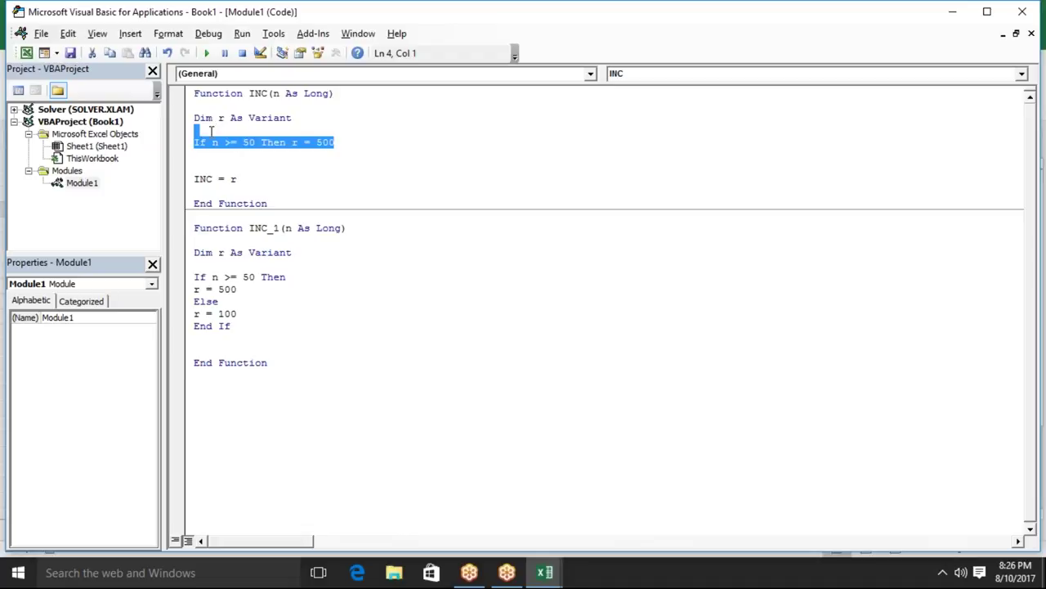
key(ctrl+v)
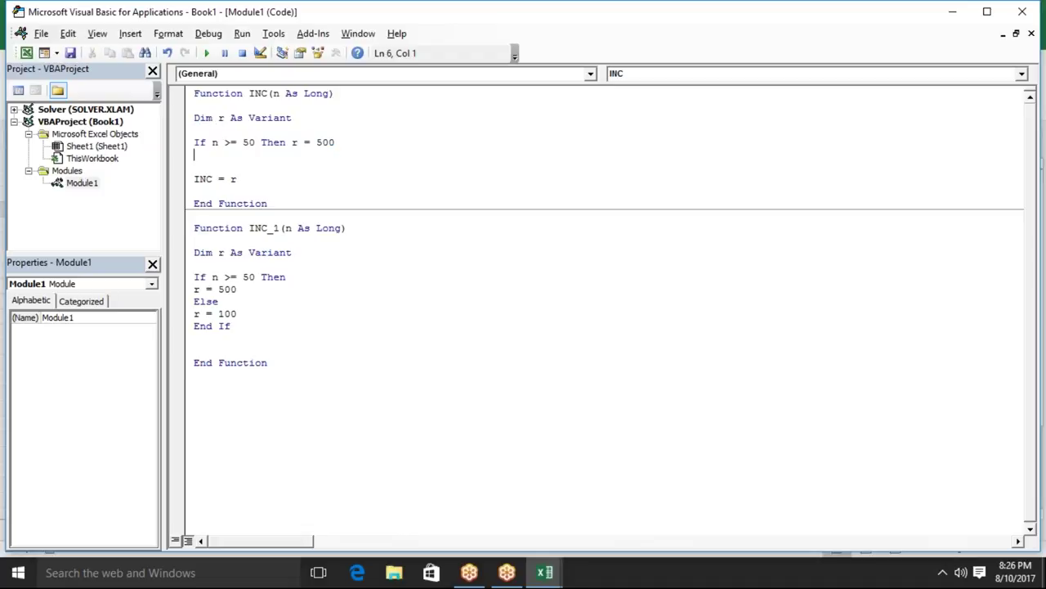
double_click(329, 144)
drag(252, 314, 196, 272)
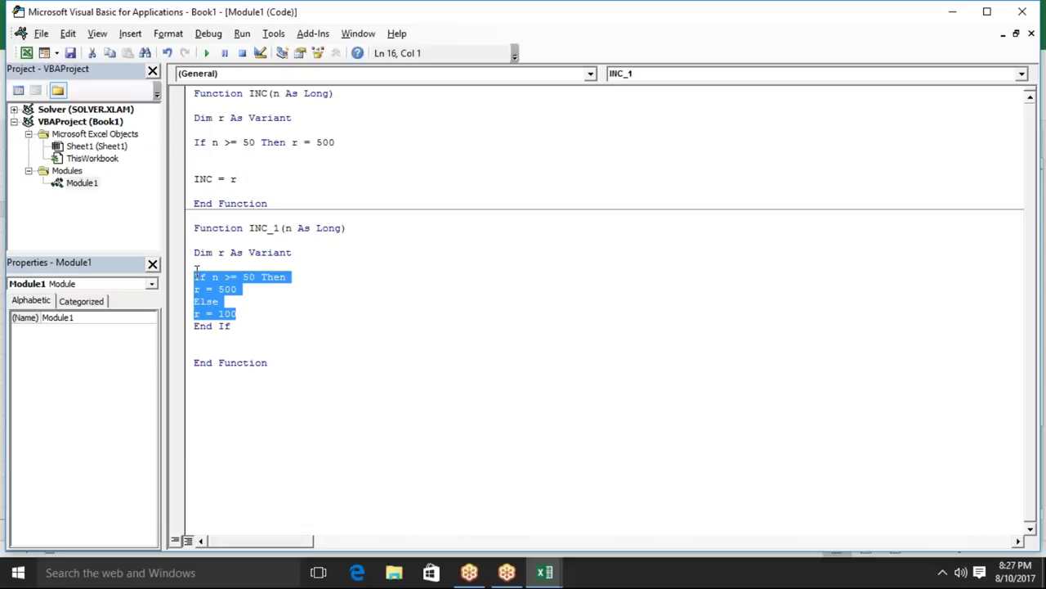
click(206, 326)
click(219, 387)
key(alt+F11)
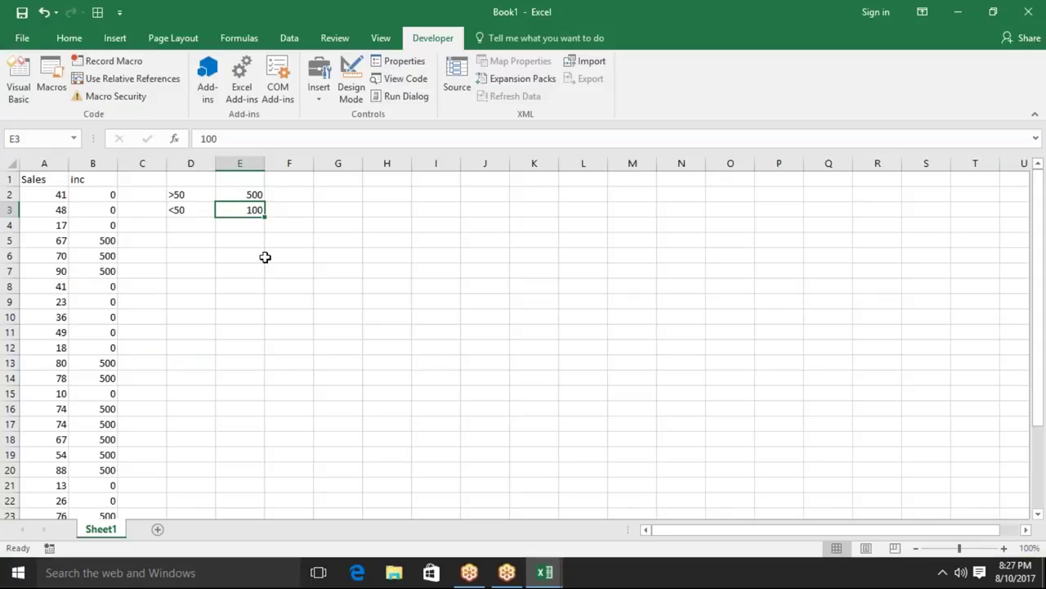
- Review the r = 500 and r = 100 lines of INC_1 in Module1
key(alt+F11)
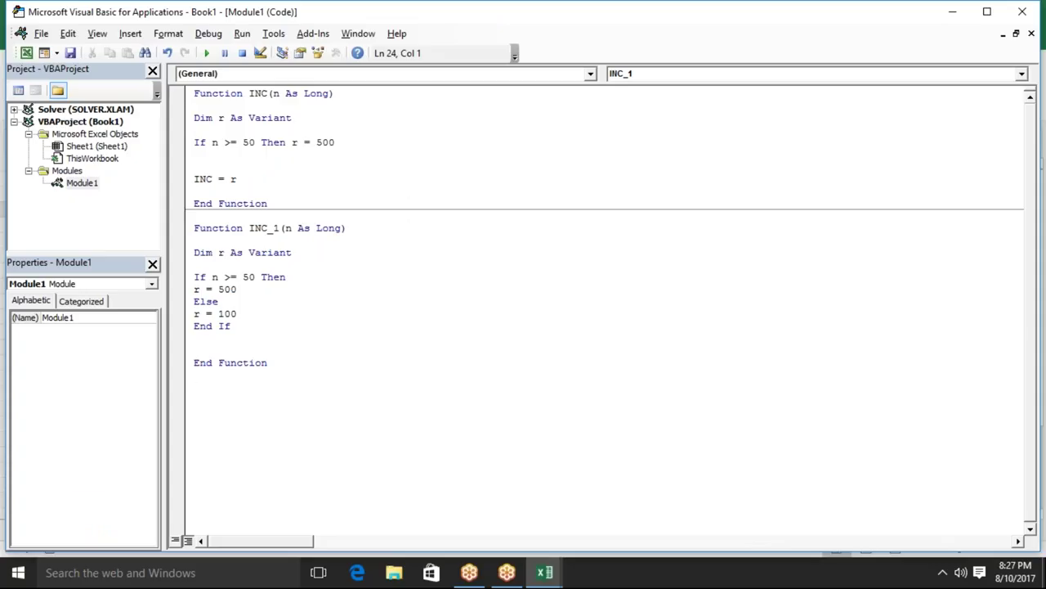
click(254, 291)
double_click(253, 308)
click(250, 288)
click(248, 312)
click(233, 382)
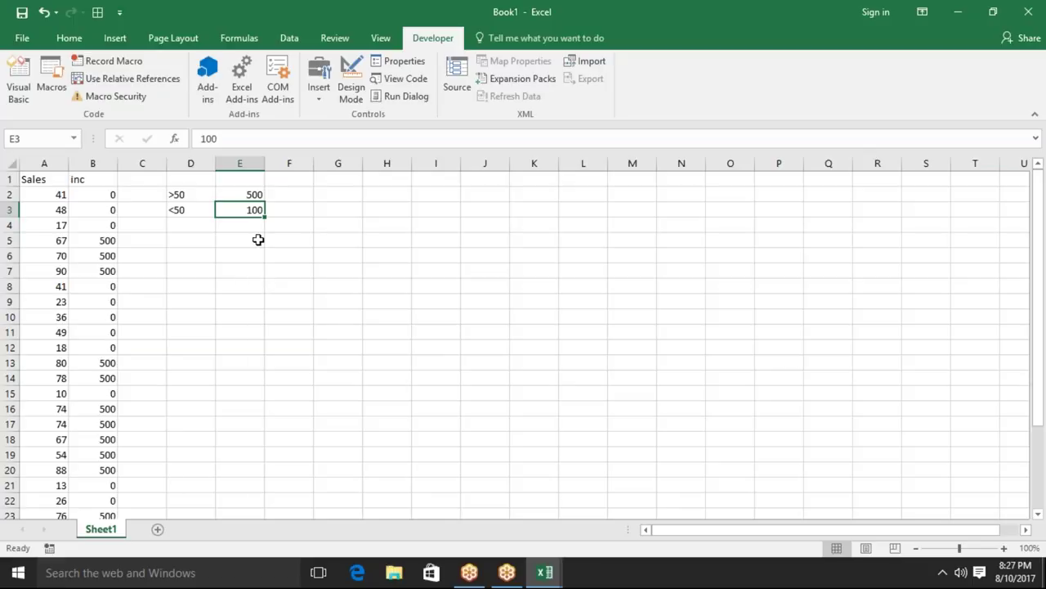
- Enter the band '50 to 80' in D5 with incentive 800 in E5
click(258, 239)
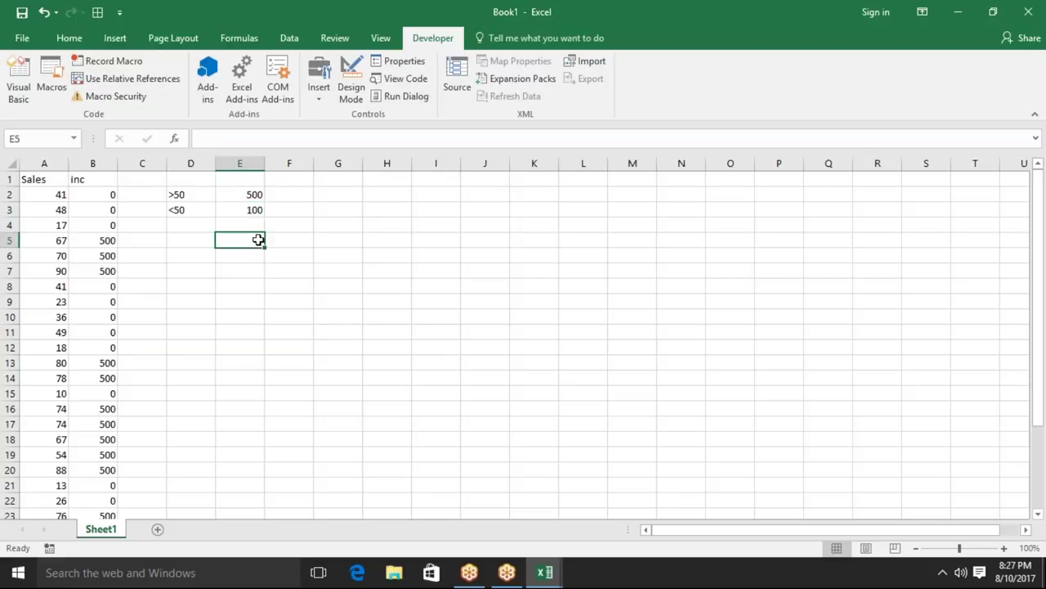
click(208, 240)
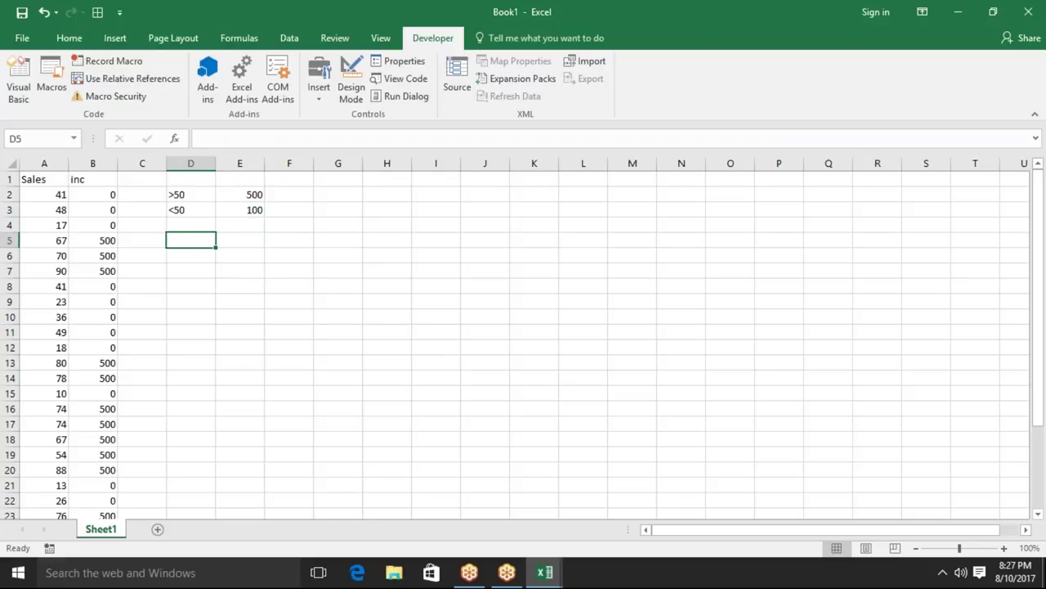
text(50 to 80)
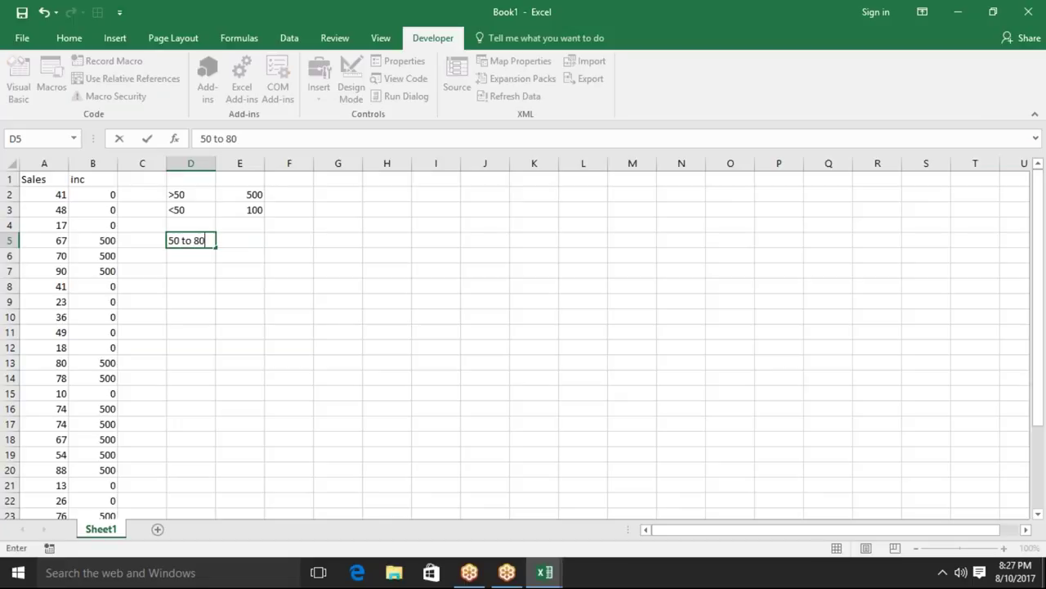
key(Return)
click(229, 243)
text(800)
key(Return)
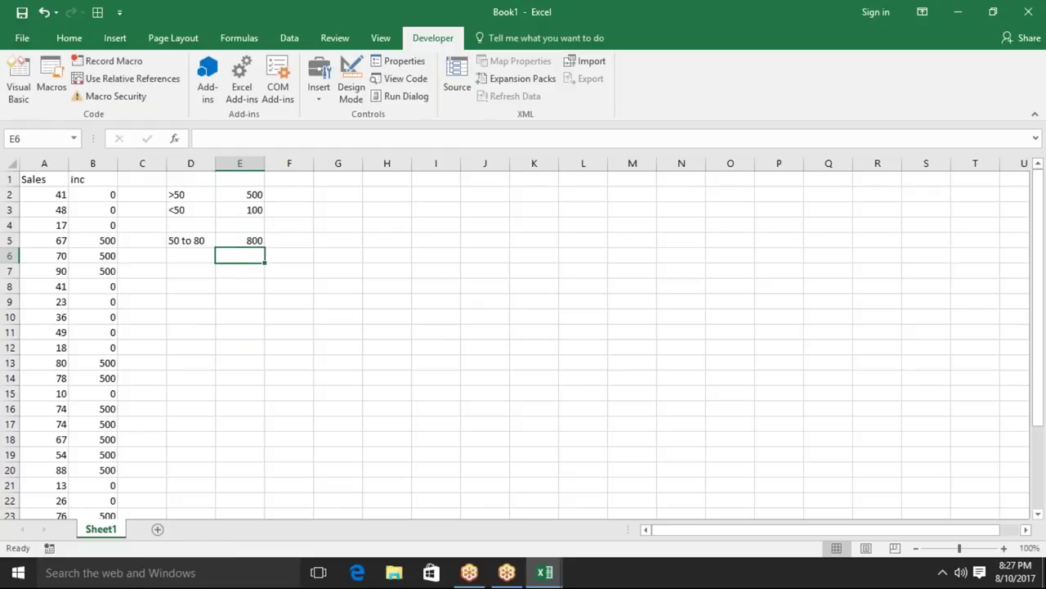
key(alt+F11)
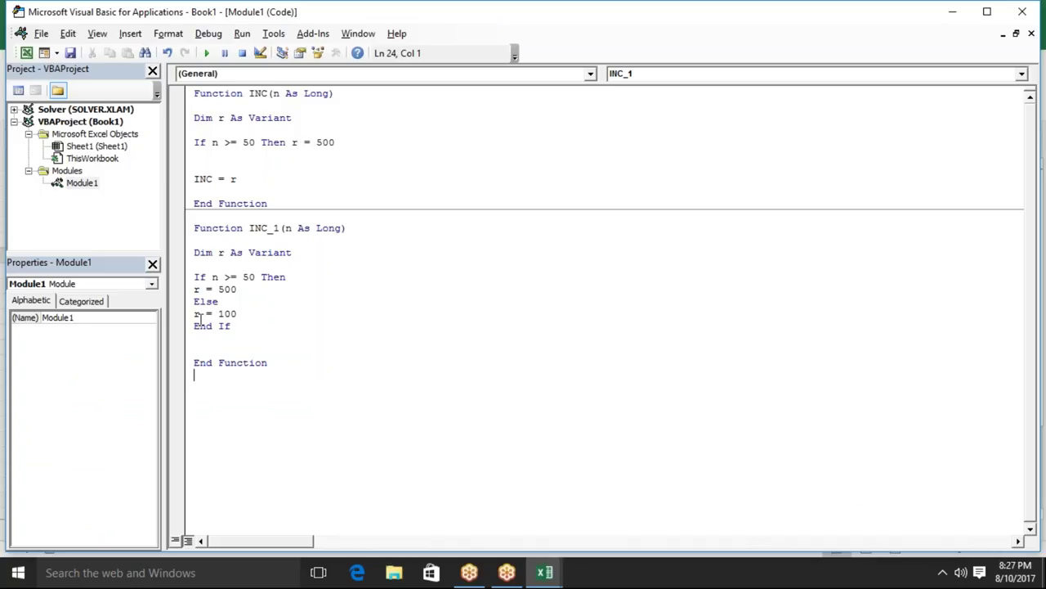
- Start Function INC_2(n As Long) below INC_1
text(function inc)
key(BackSpace)
key(BackSpace)
key(BackSpace)
text(C_2)
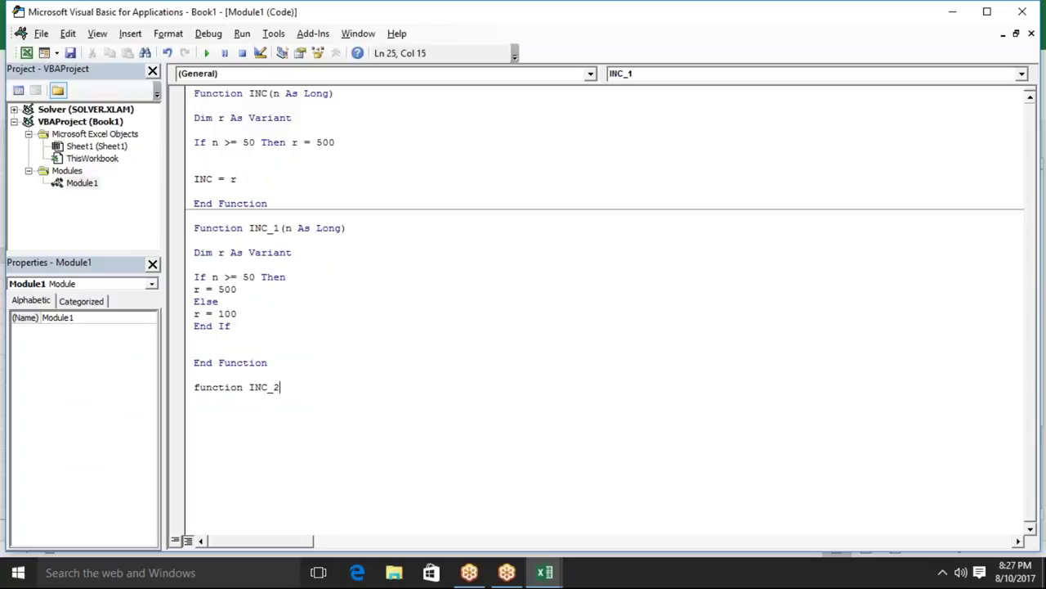
text(())
key(Return)
key(Return)
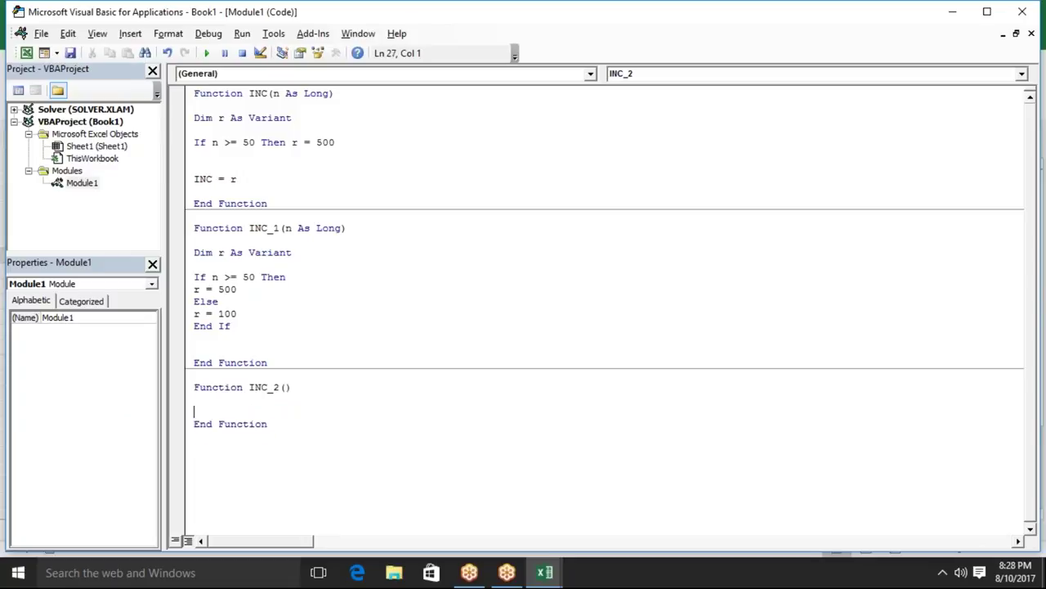
key(Return)
key(Return)
key(Up)
key(Up)
key(Return)
key(Up)
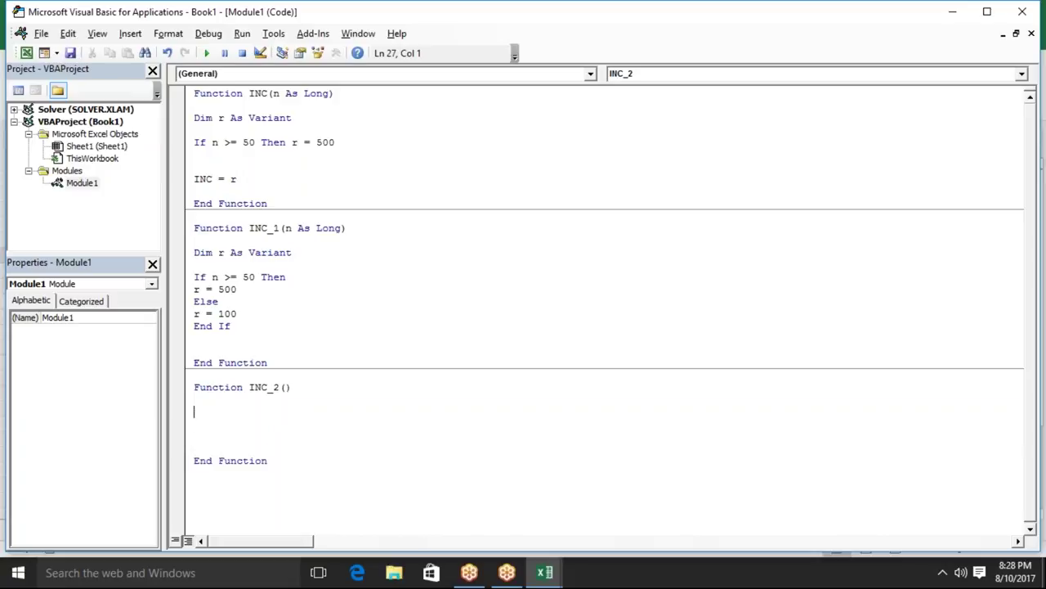
text(if)
key(BackSpace)
key(BackSpace)
key(BackSpace)
click(286, 386)
text(n as Long)
key(Tab)
key(Down)
- Make INC_1 return its result by adding INC_1 = r after End If
key(Down)
click(263, 343)
key(Return)
text(INC_1 = r)
key(Down)
key(Down)
key(Down)
key(Down)
key(Down)
key(Down)
- In INC_2, declare Dim r As Long and begin the condition if n>=50 and n<=80
text(dim r as )
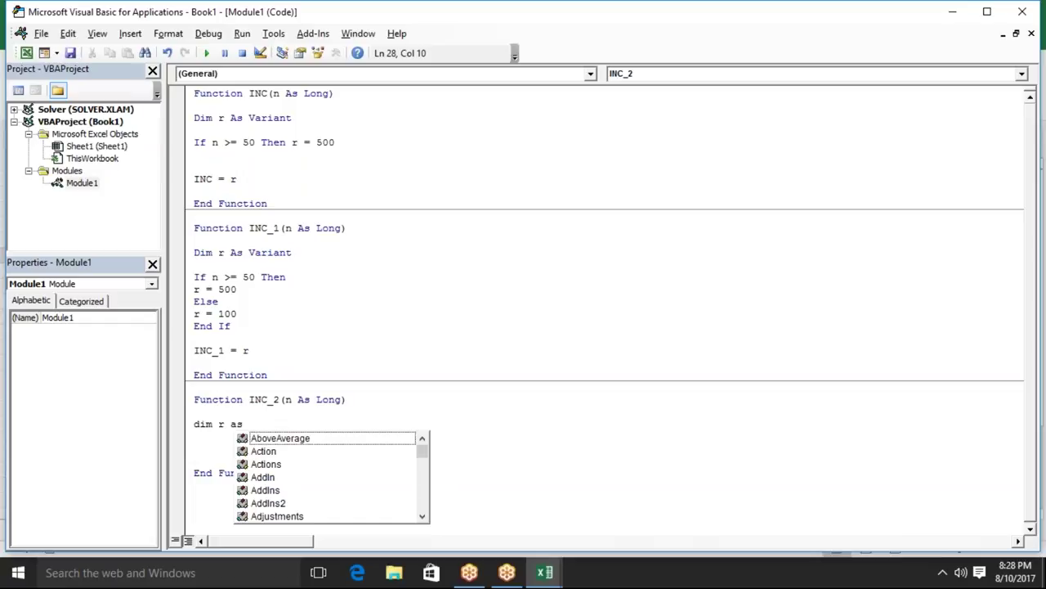
text(long)
key(Tab)
key(Down)
key(Down)
key(Return)
key(Return)
key(Up)
key(Up)
text(if n)
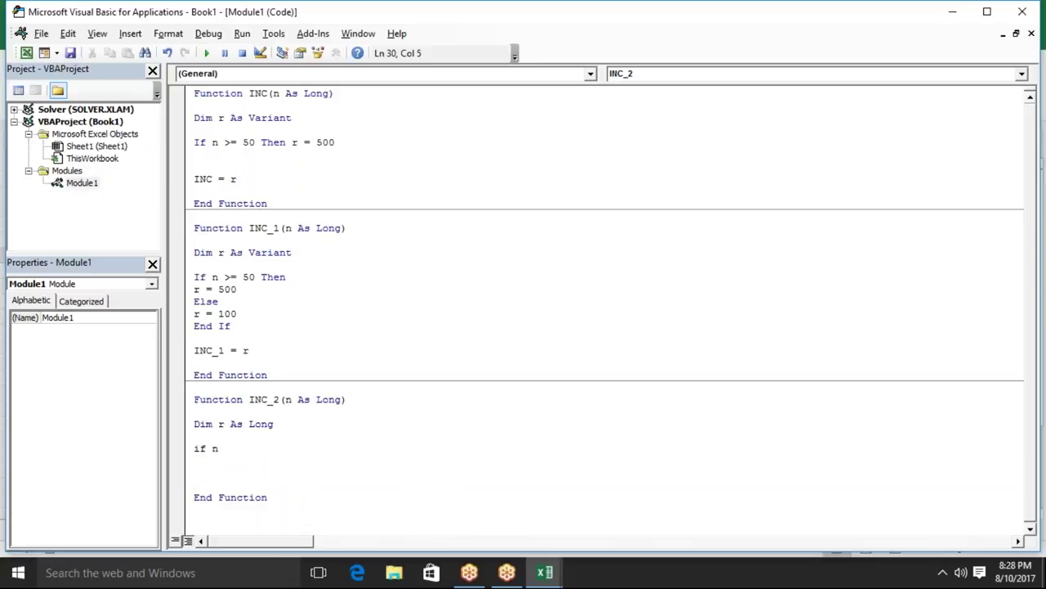
text(>=50 and )
text(n)
text(<=)
text(1)
key(BackSpace)
text(80)
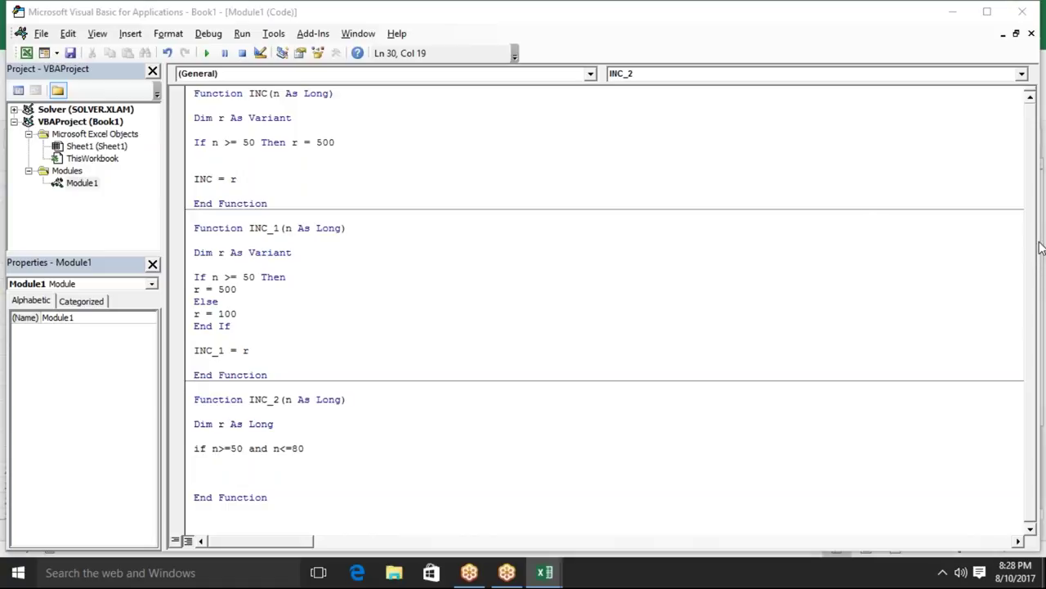
- Dismiss the compile error and write INC_2's If … Then r = 800, Else r = 0, End If block
click(299, 437)
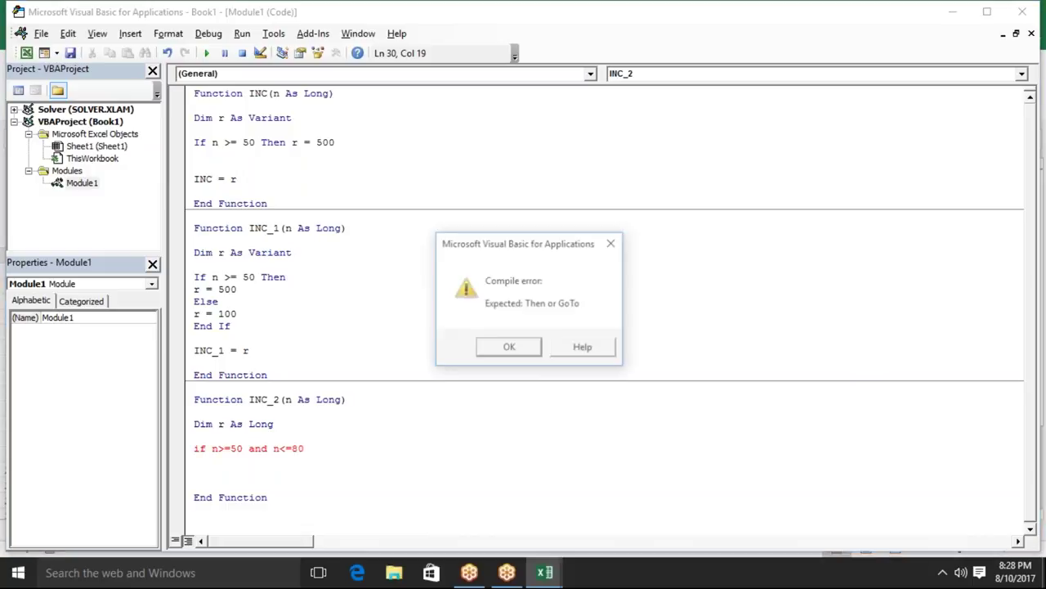
key(Return)
text(then)
key(Return)
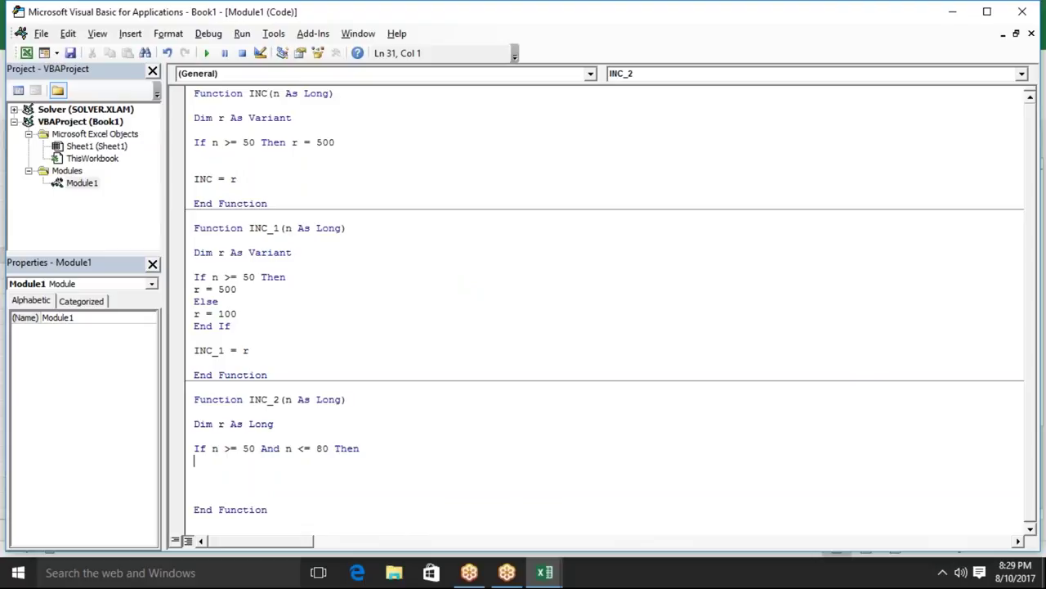
text(r = )
text(80)
text(0)
key(Return)
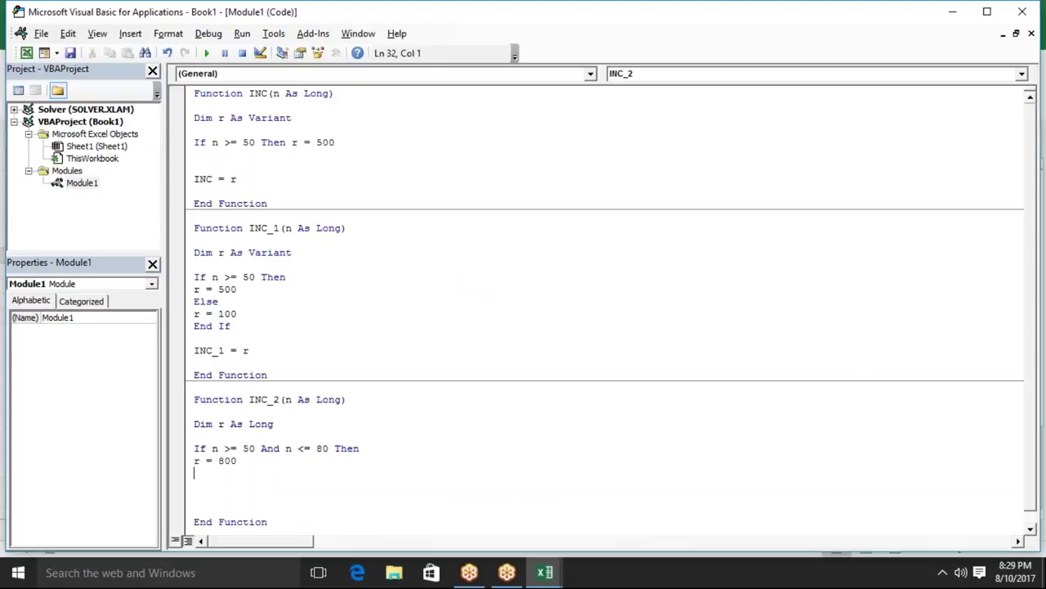
text(else)
key(Return)
text(r = 0)
key(Return)
text(end if)
key(Return)
- Delete the Else / r = 0 lines, then undo to restore them
key(Up)
key(Up)
key(Up)
key(shift+Down)
key(shift+Down)
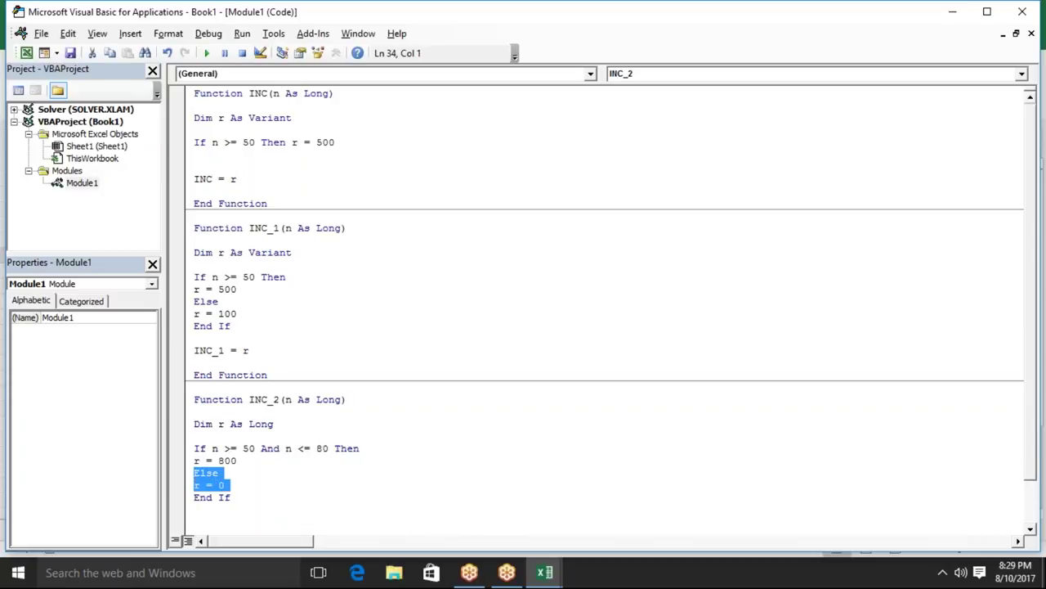
key(Delete)
key(Down)
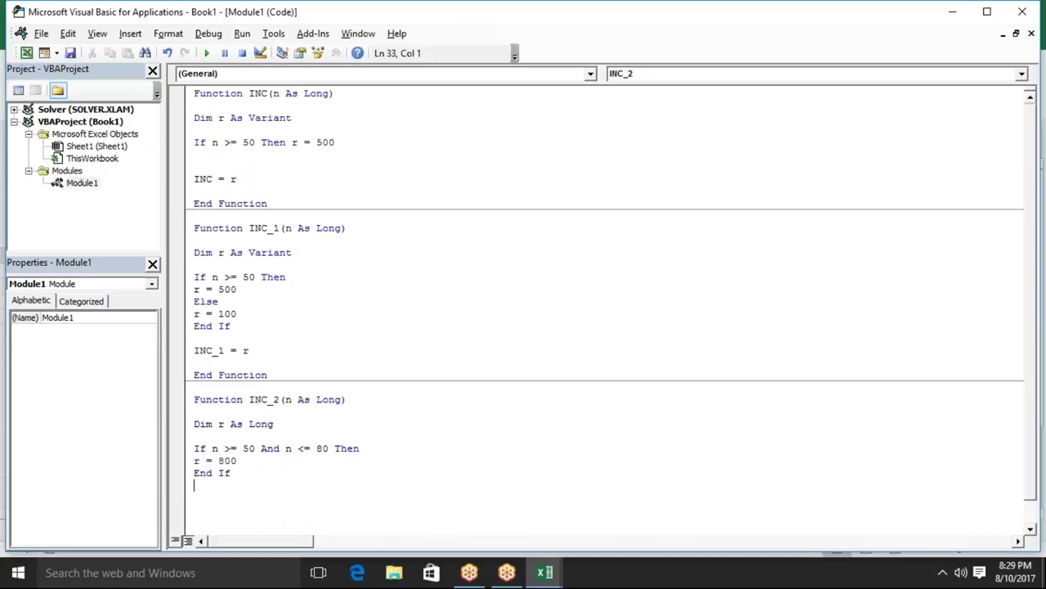
key(Down)
key(Down)
key(Down)
key(Up)
key(Up)
key(Up)
click(193, 435)
key(ctrl+z)
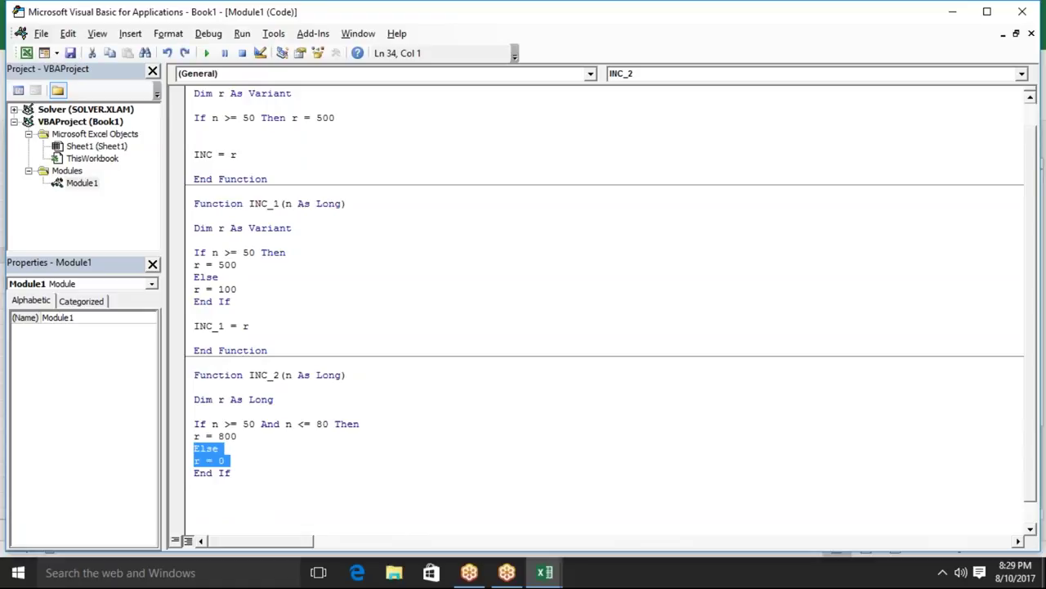
- Add INC_2 = r before End Function, remove the extra blank line, and return to Excel
key(Down)
key(Down)
key(Down)
key(Down)
key(Down)
key(Up)
key(Up)
text(INC)
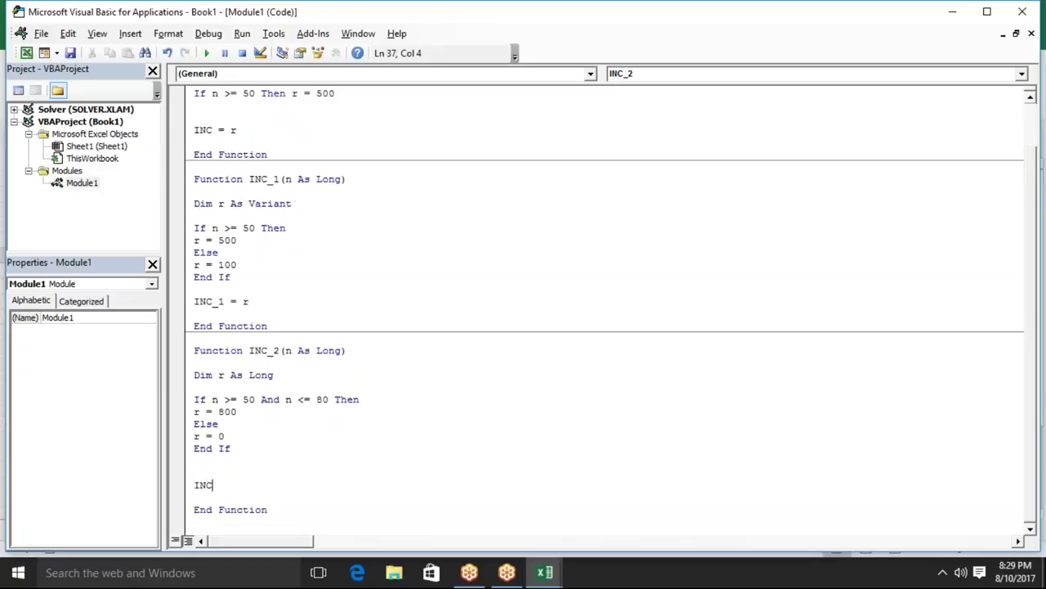
text(_2)
key(BackSpace)
text(2=8)
key(BackSpace)
text(r)
key(Down)
key(Down)
key(Down)
key(Up)
key(Up)
key(Up)
key(Up)
key(Up)
key(Delete)
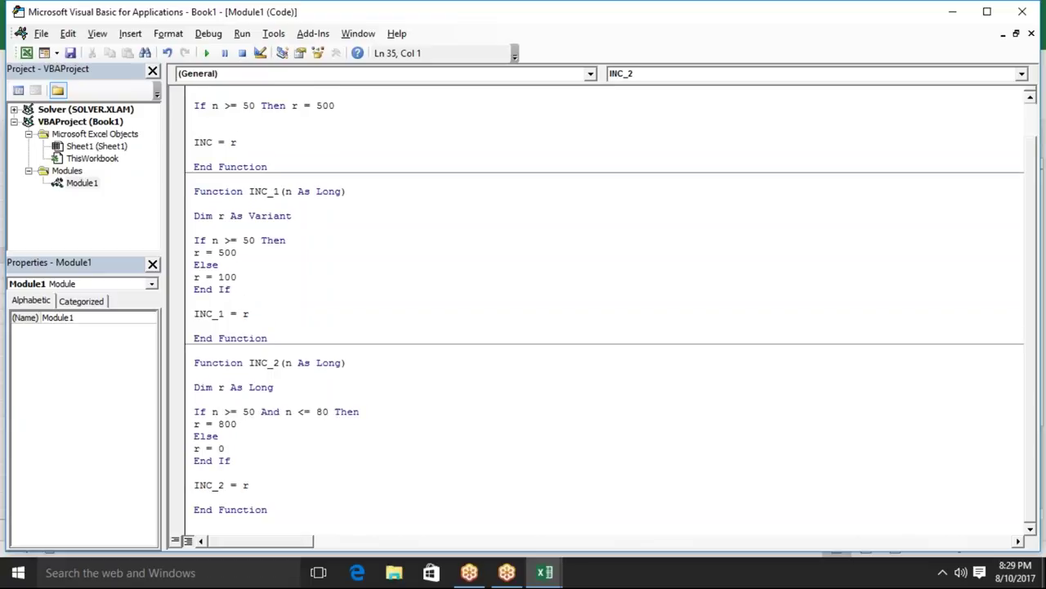
key(Down)
key(Down)
key(Down)
key(Down)
key(Down)
key(Down)
key(Down)
key(Down)
key(Down)
key(Down)
key(alt+F11)
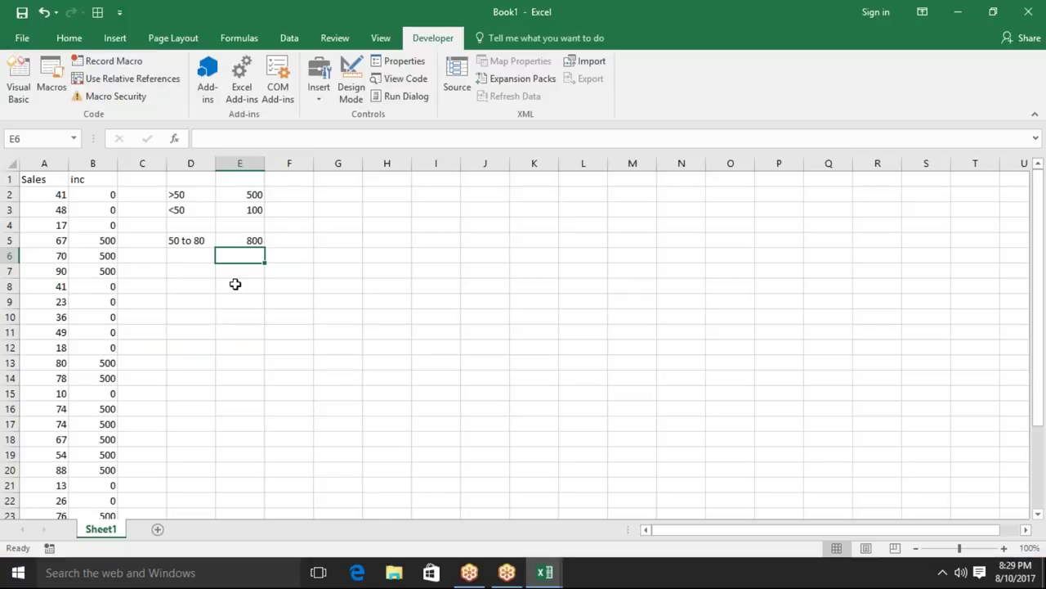
- Check D5 (50 to 80) and E5 (800), briefly edit INC_2's If line, then add a new sheet
click(177, 241)
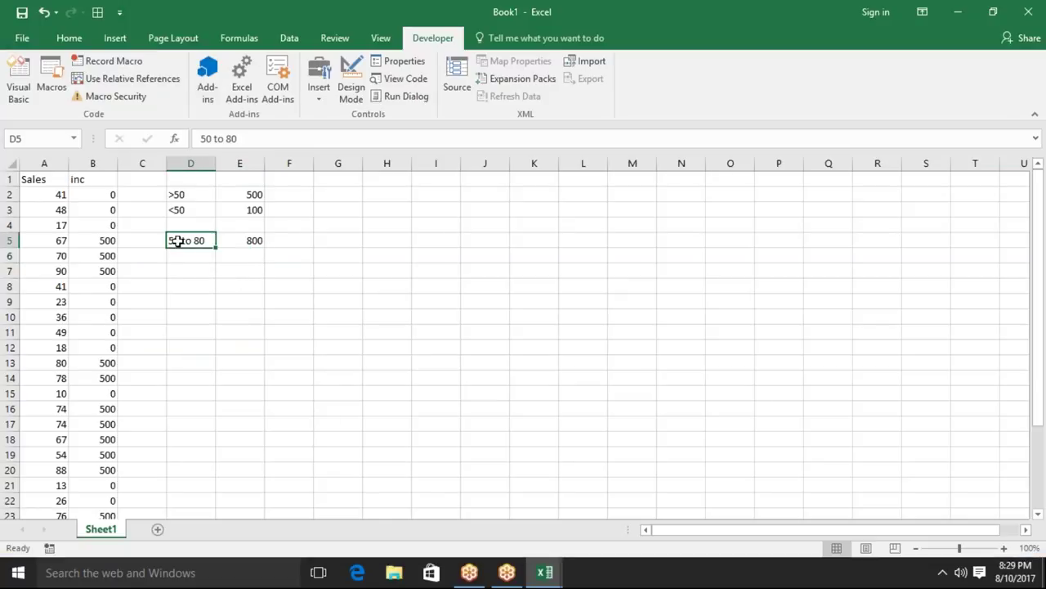
click(246, 242)
key(alt+F11)
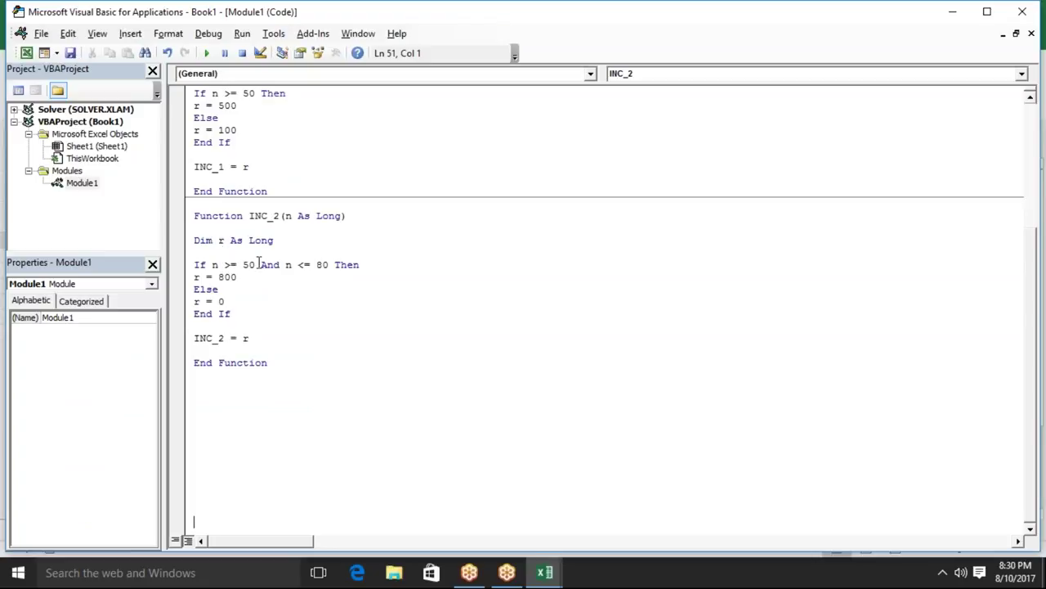
click(330, 264)
text(and)
key(BackSpace)
key(BackSpace)
key(BackSpace)
key(BackSpace)
key(alt+F11)
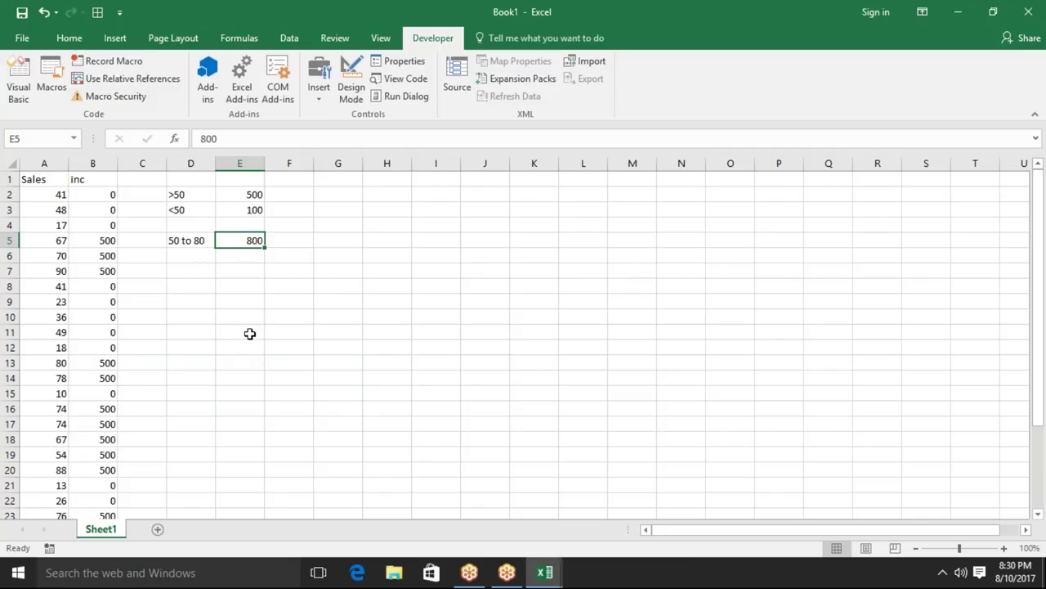
click(158, 529)
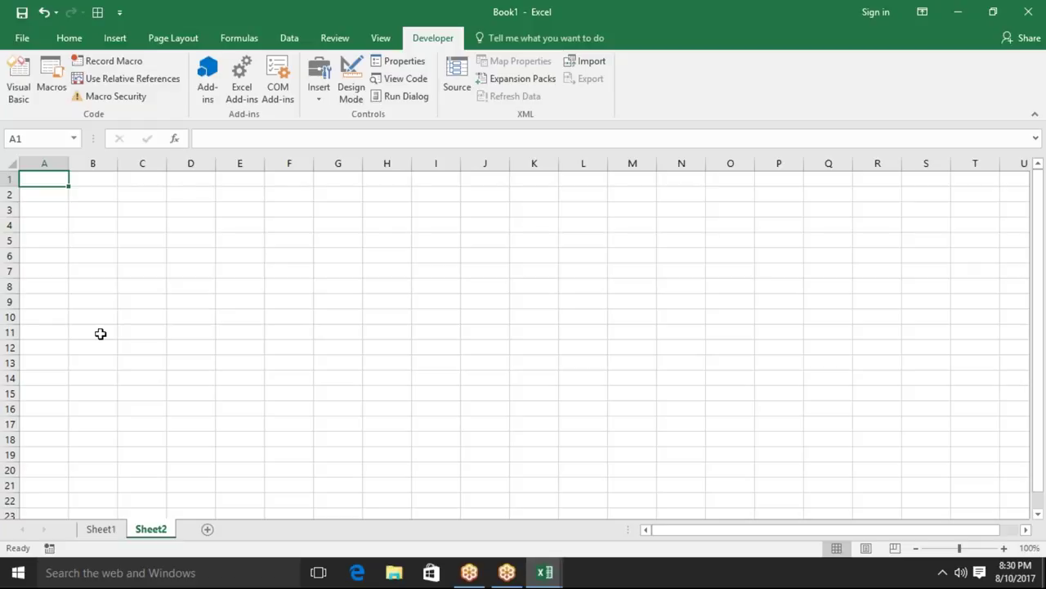
- Enter Code in A1 and the codes 11, 22, 124, 120, 125, 22, 63, 84 in A2:A9
text(Code)
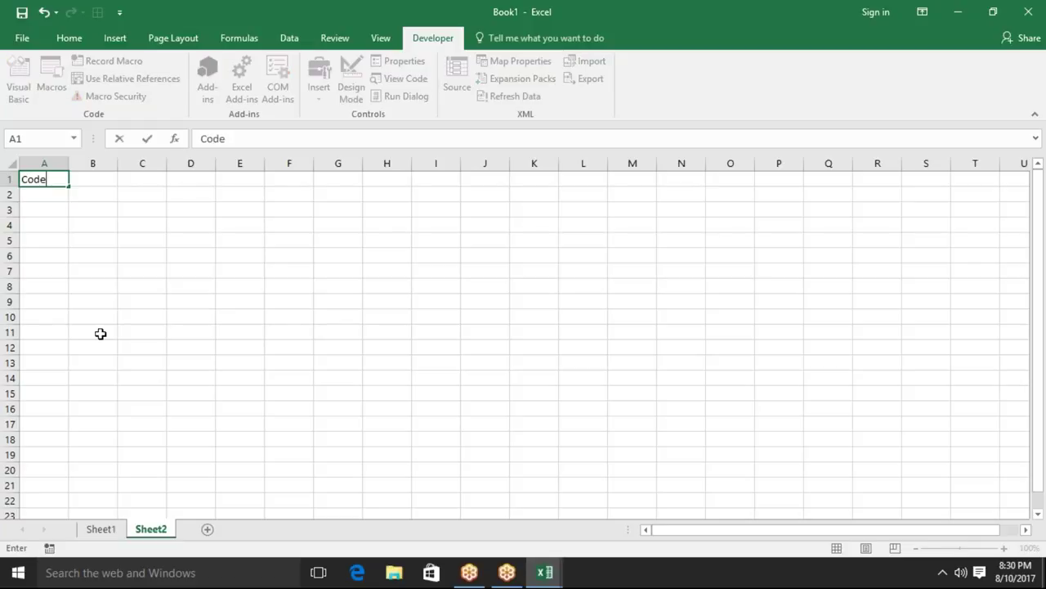
key(Return)
text(11)
key(Return)
text(22)
key(Return)
text(124)
key(Return)
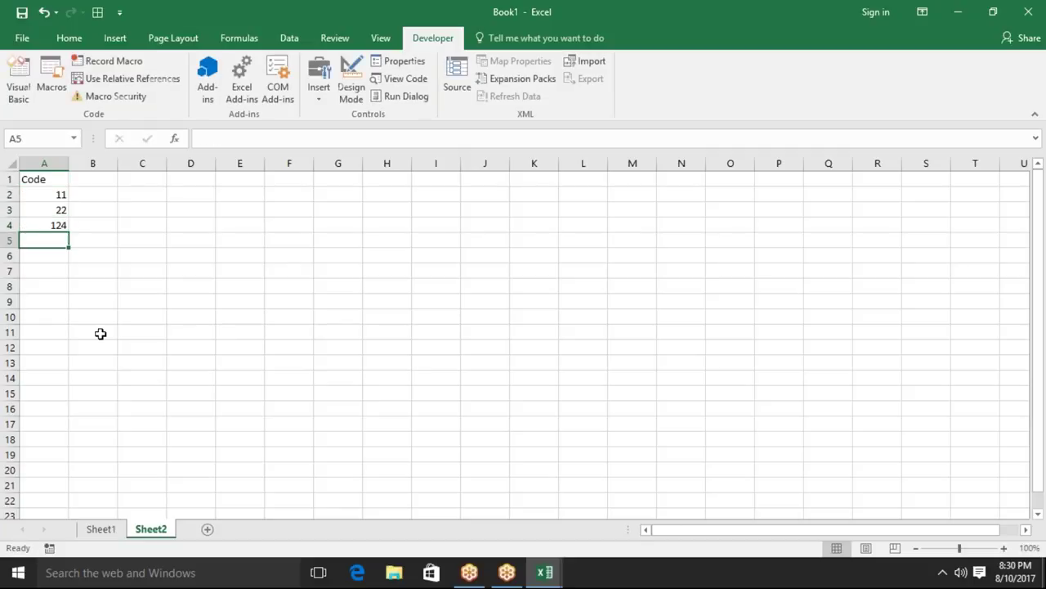
text(120)
key(Return)
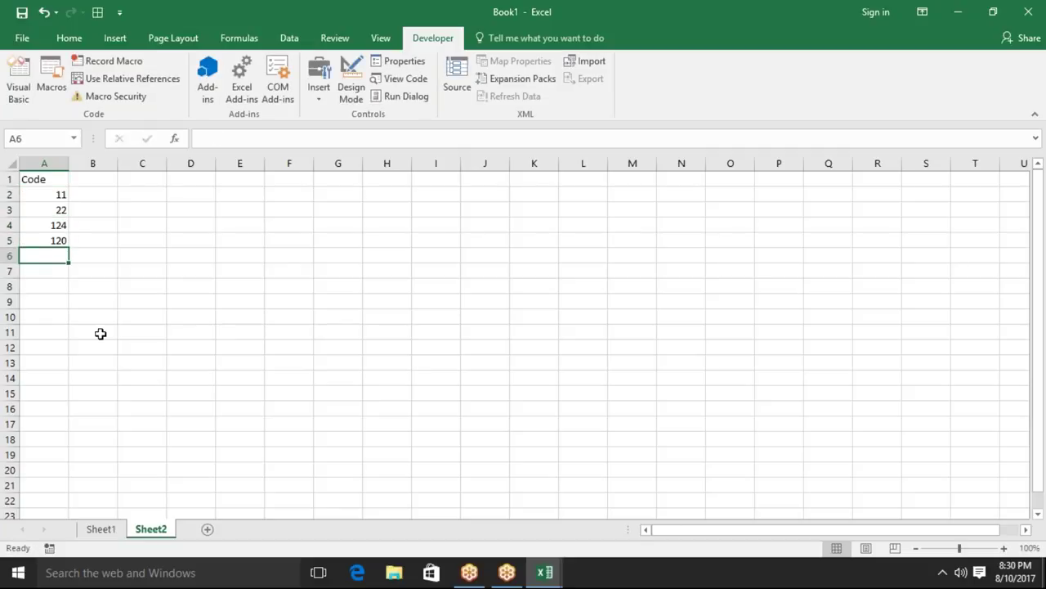
text(125)
key(Return)
text(22)
key(Return)
text(63)
key(Return)
text(84)
key(Return)
key(ctrl+Home)
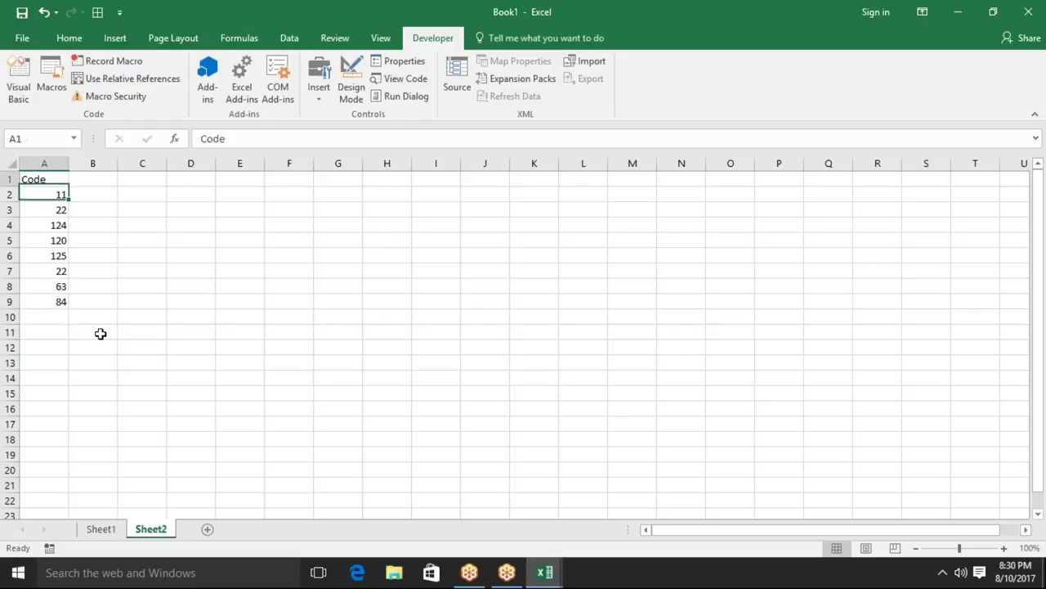
key(Right)
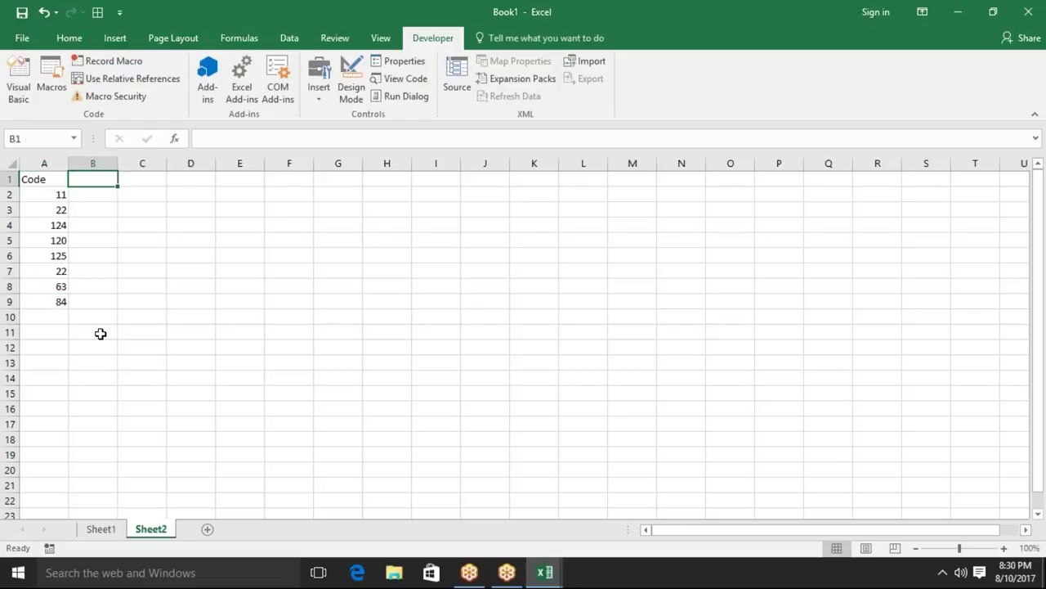
- Add a Type header in B1 and list the codes 11, 124, 120, 125 in D2:D5
text(Type)
key(Return)
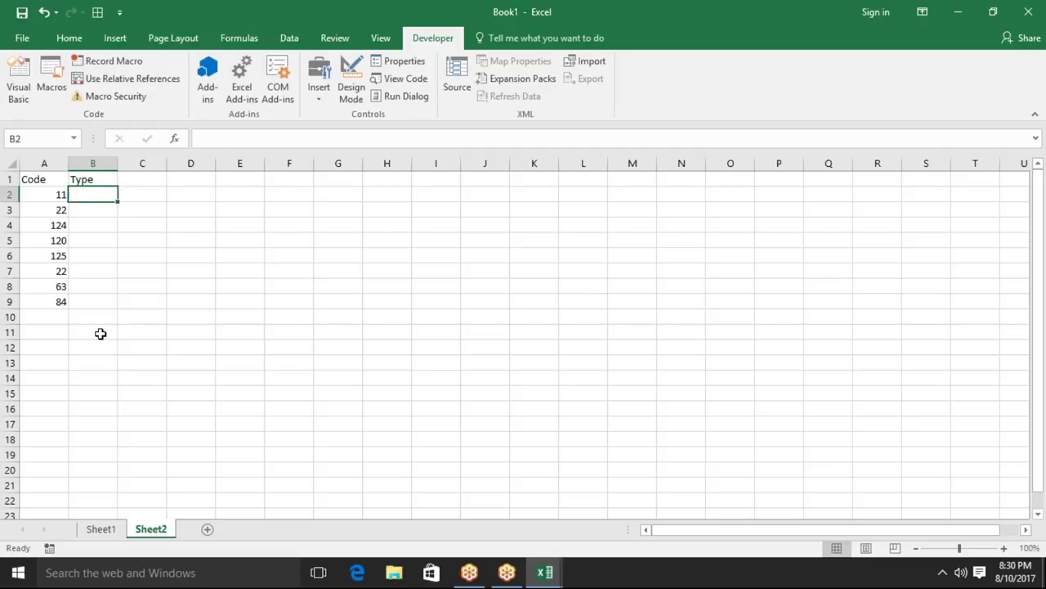
key(Right)
key(Right)
text(11)
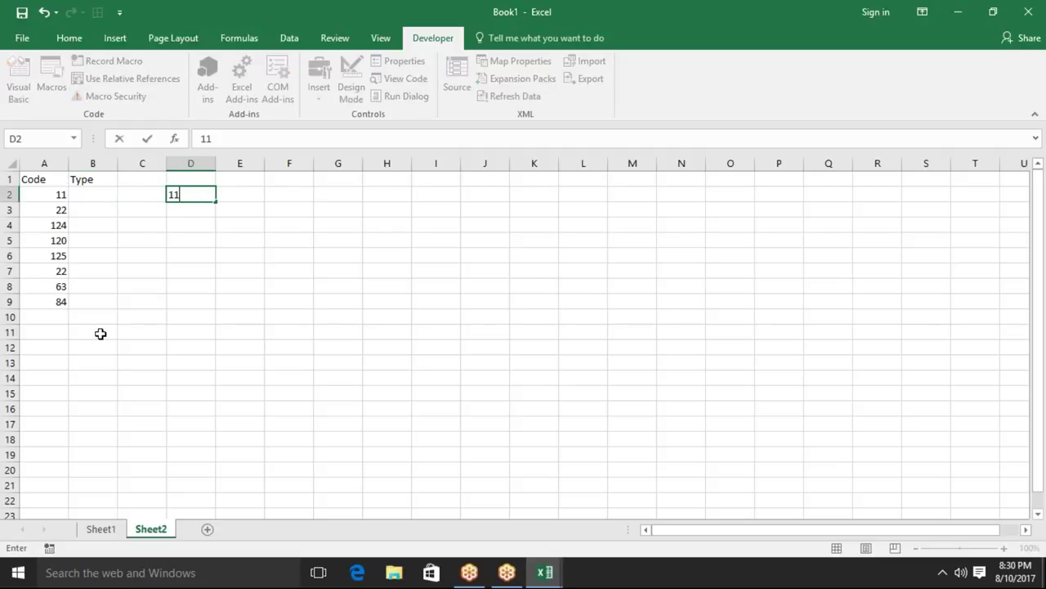
key(Return)
text(124)
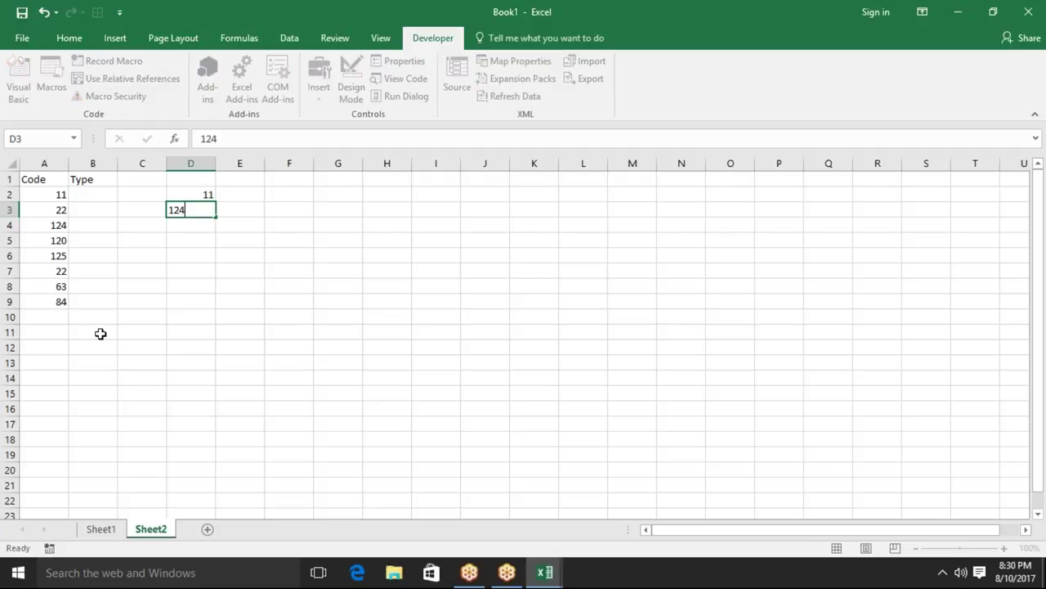
key(Return)
text(120)
key(Return)
text(1)
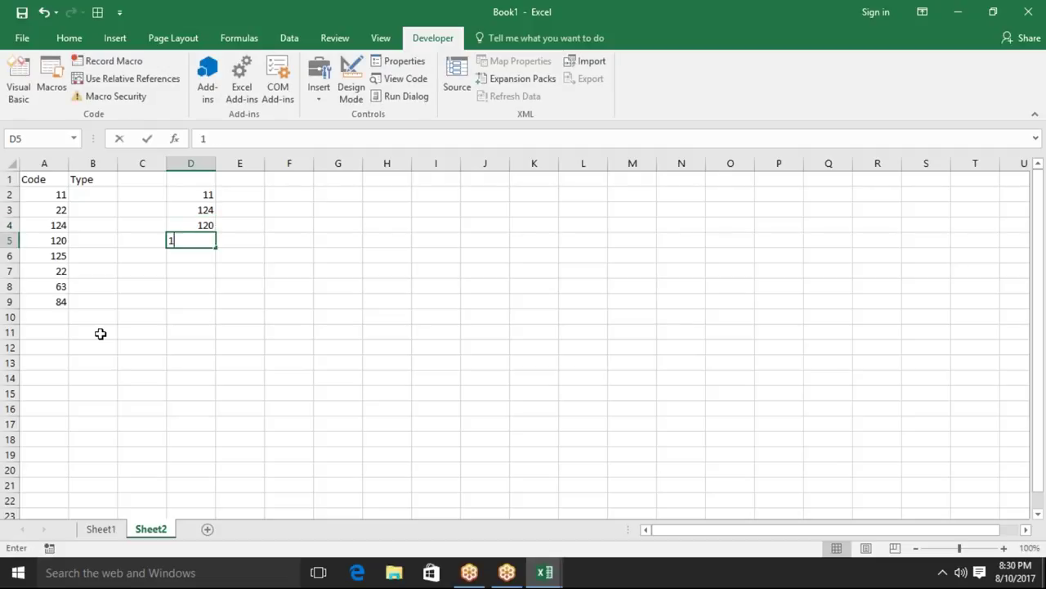
text(25)
key(ctrl+Return)
key(Up)
key(Up)
key(Up)
key(Up)
key(Down)
key(shift+Down)
key(shift+Down)
key(shift+Down)
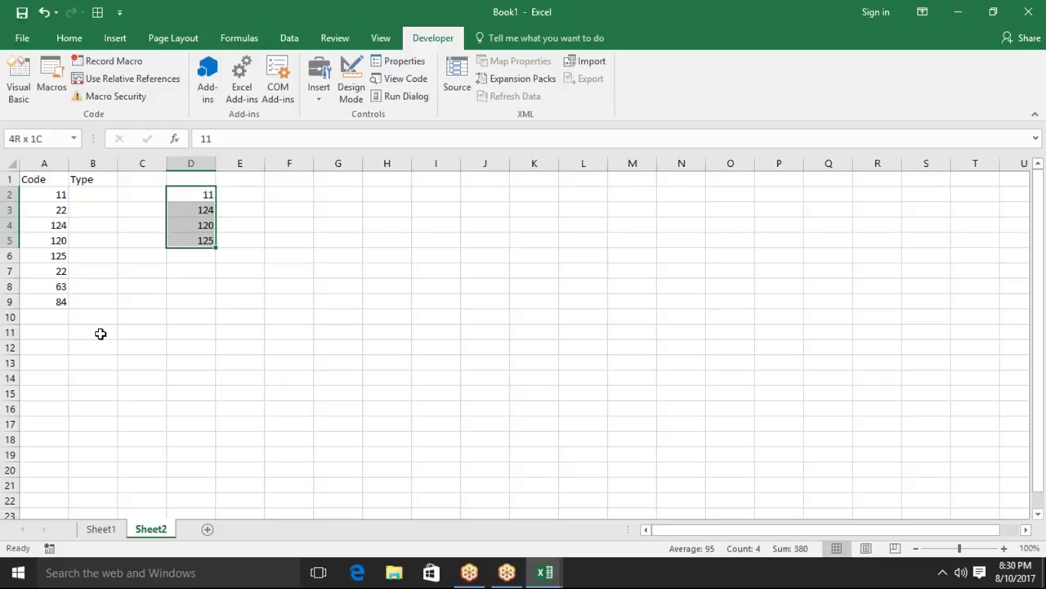
key(shift+Up)
key(shift+Up)
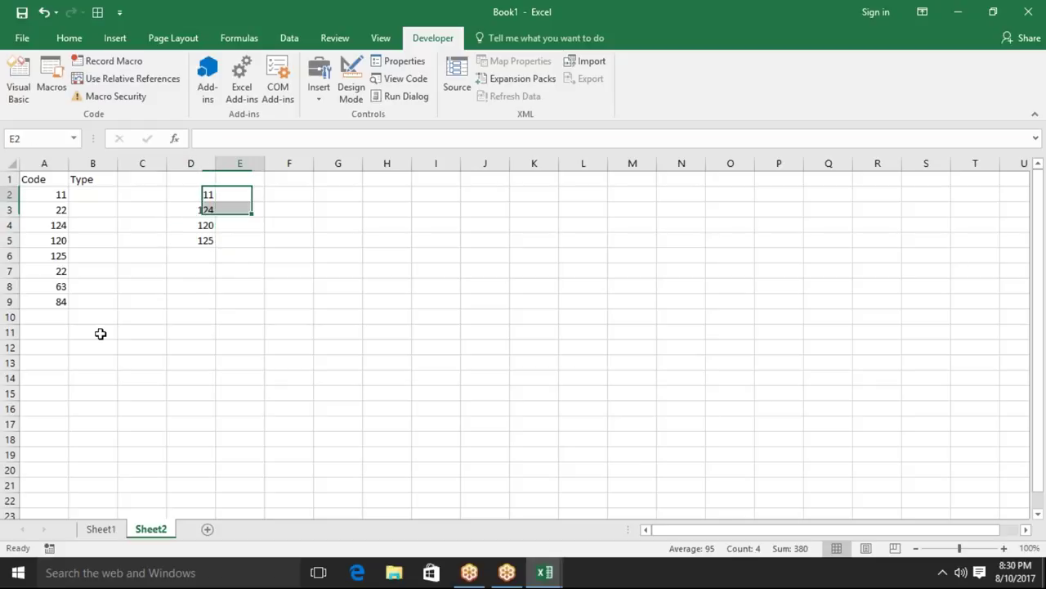
- Enter the labels IN-HOUSE in F3 and Centeral in G3
key(Right)
key(Right)
key(Down)
text(IN)
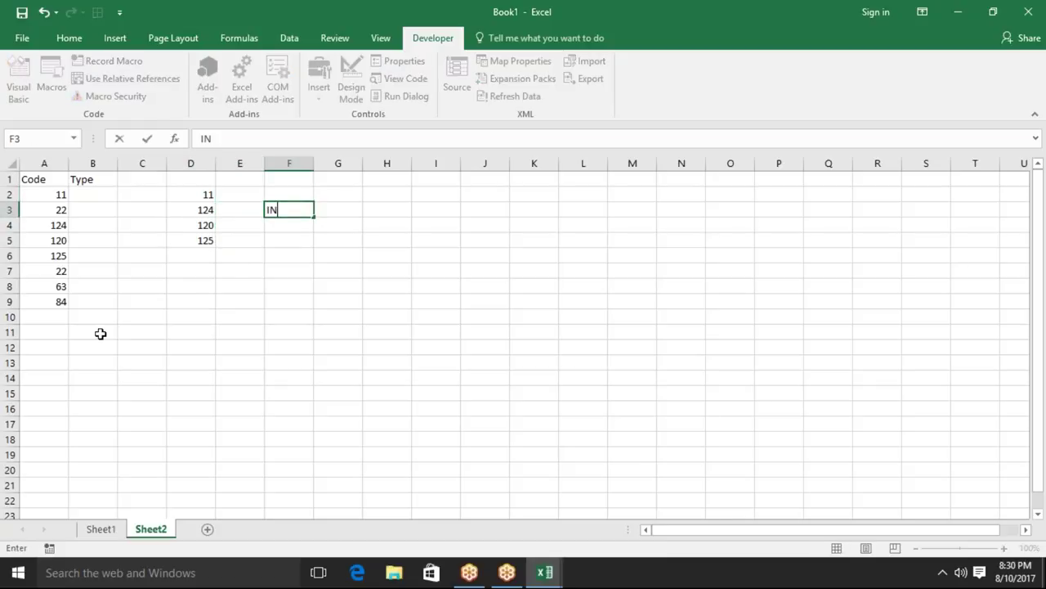
text(-HOU)
text(SE)
key(Return)
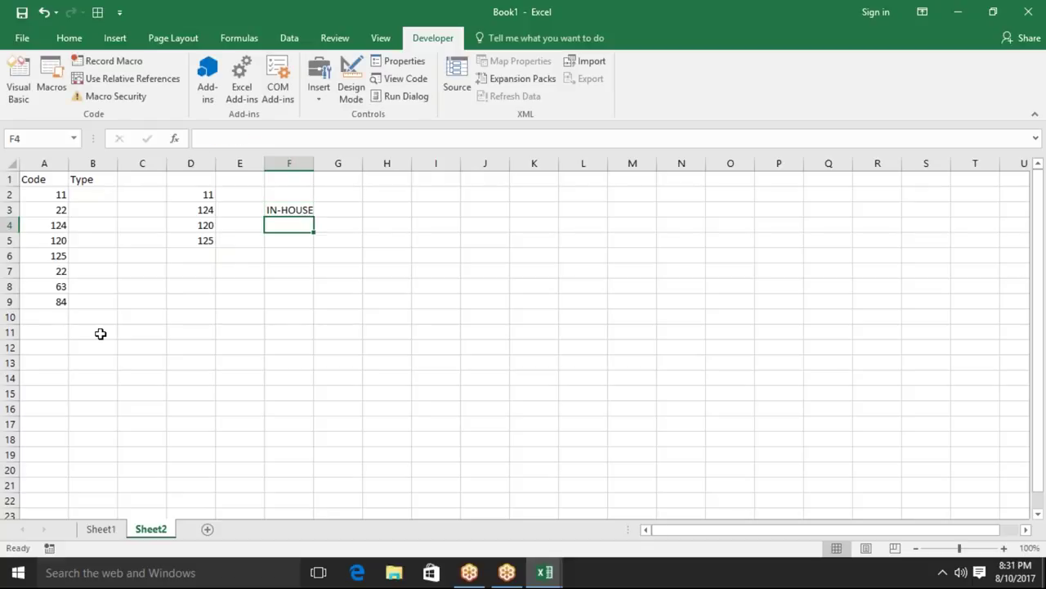
key(Up)
key(Right)
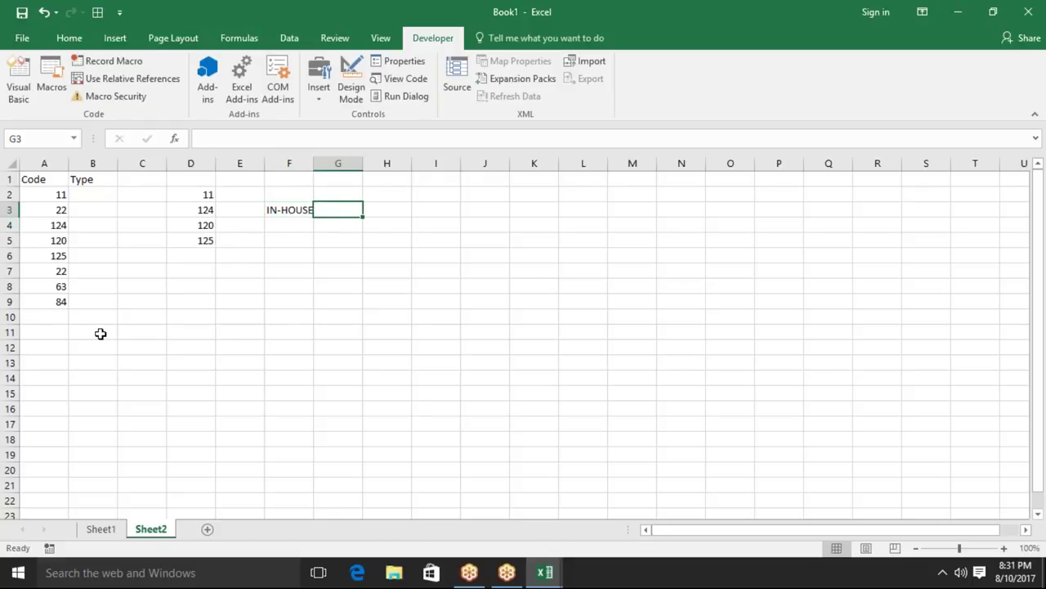
text(Centeral)
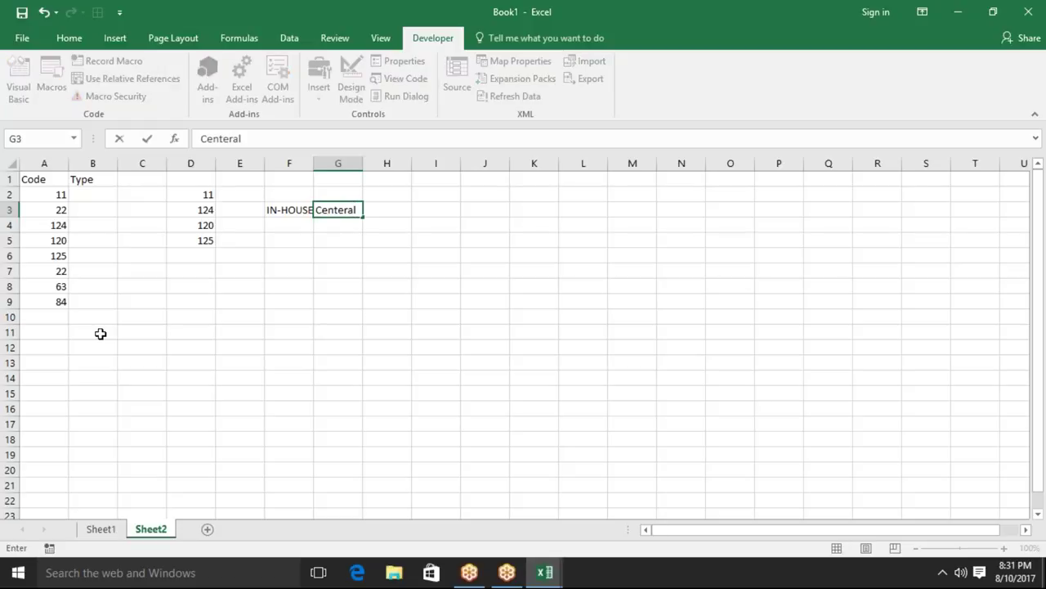
key(Return)
- Reselect the D2:D5 codes and glance at Sheet1 before returning to Sheet2
key(Up)
key(Left)
key(Left)
key(Up)
key(Left)
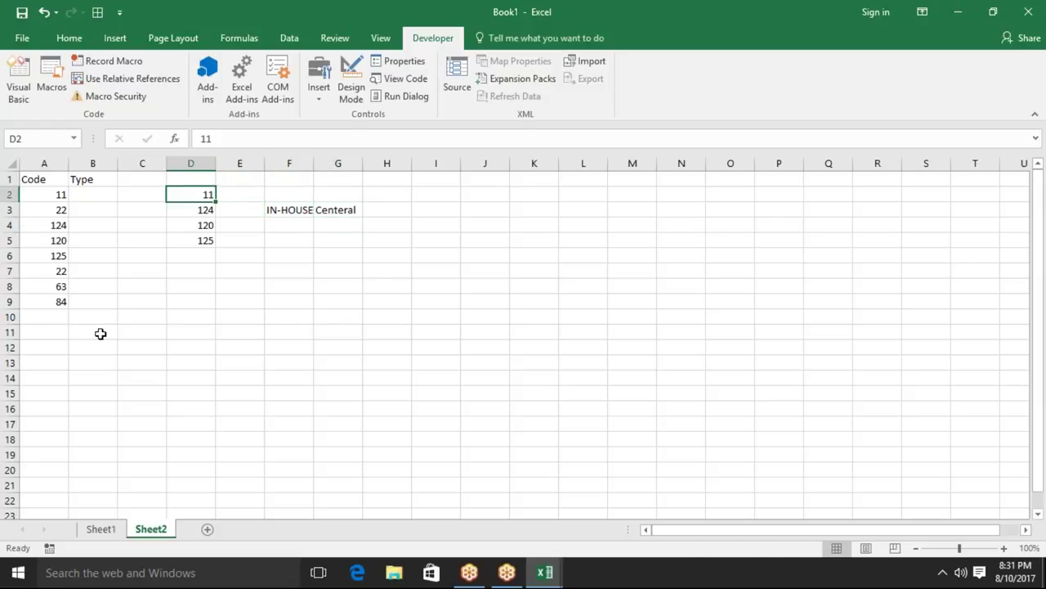
key(ctrl+shift+Down)
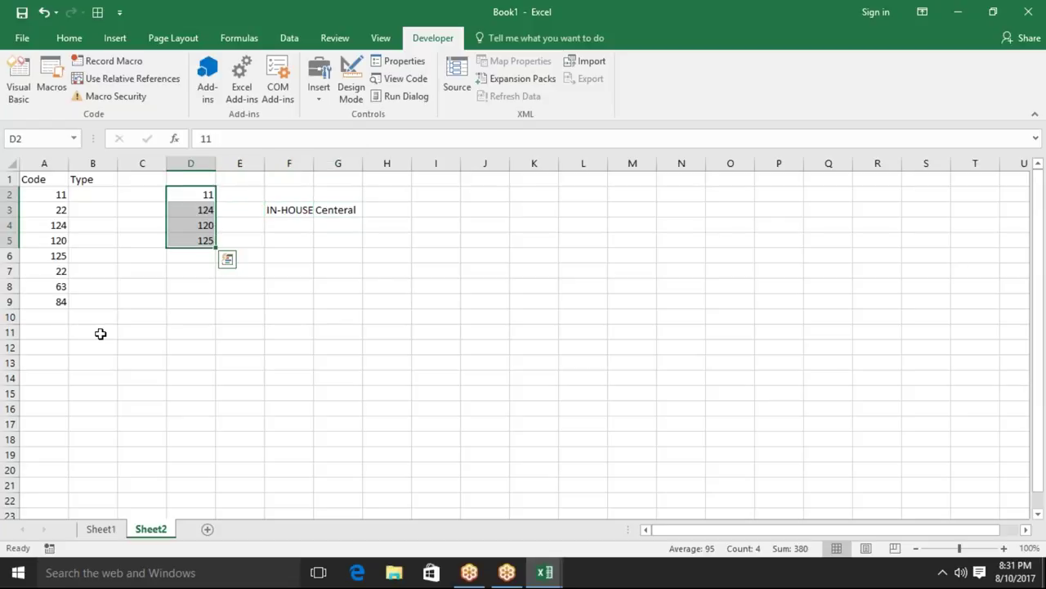
key(ctrl+shift+Up)
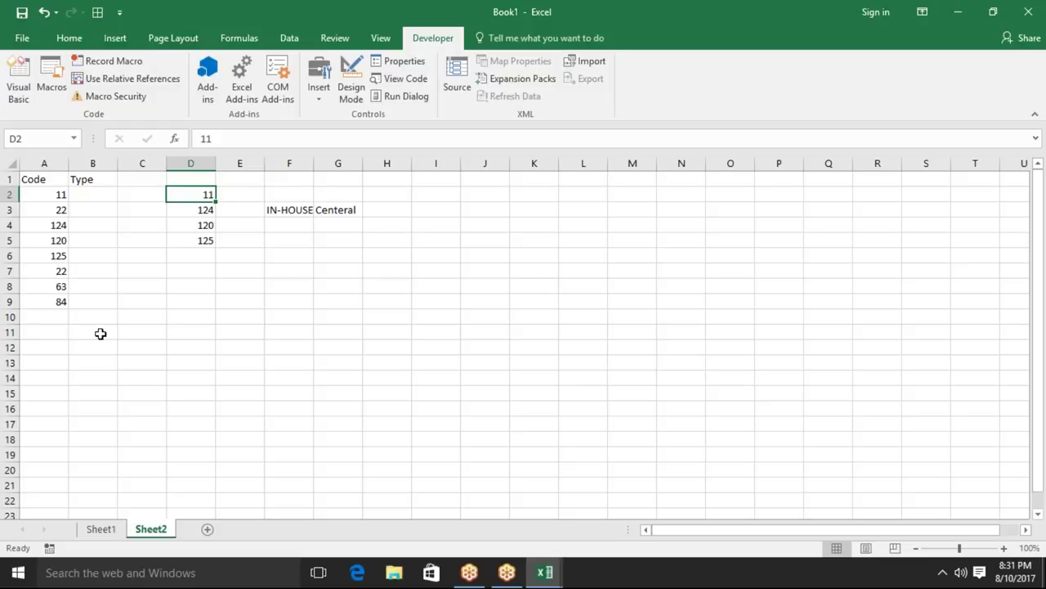
click(102, 530)
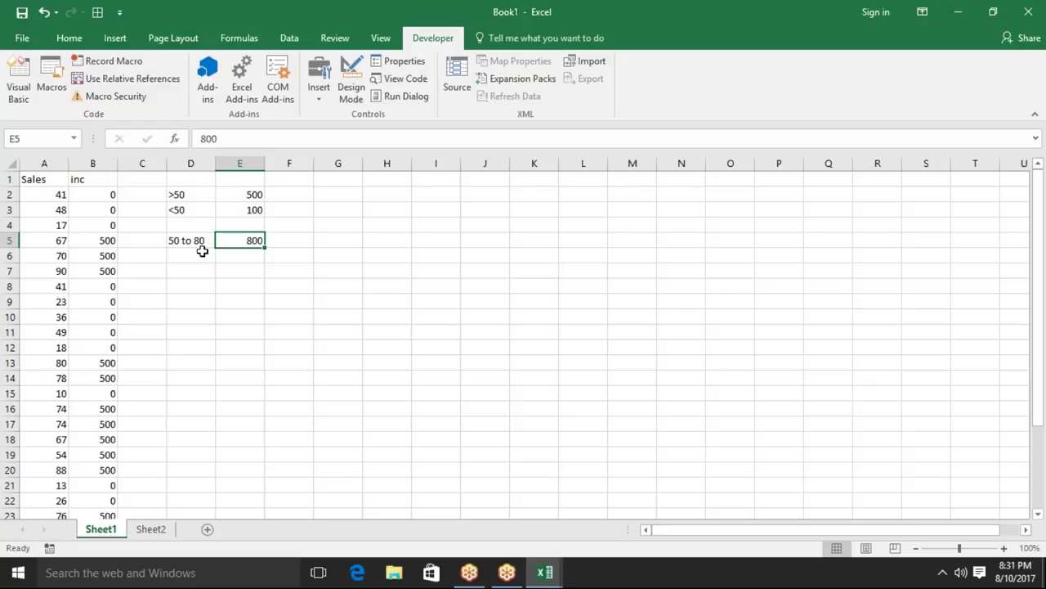
click(159, 533)
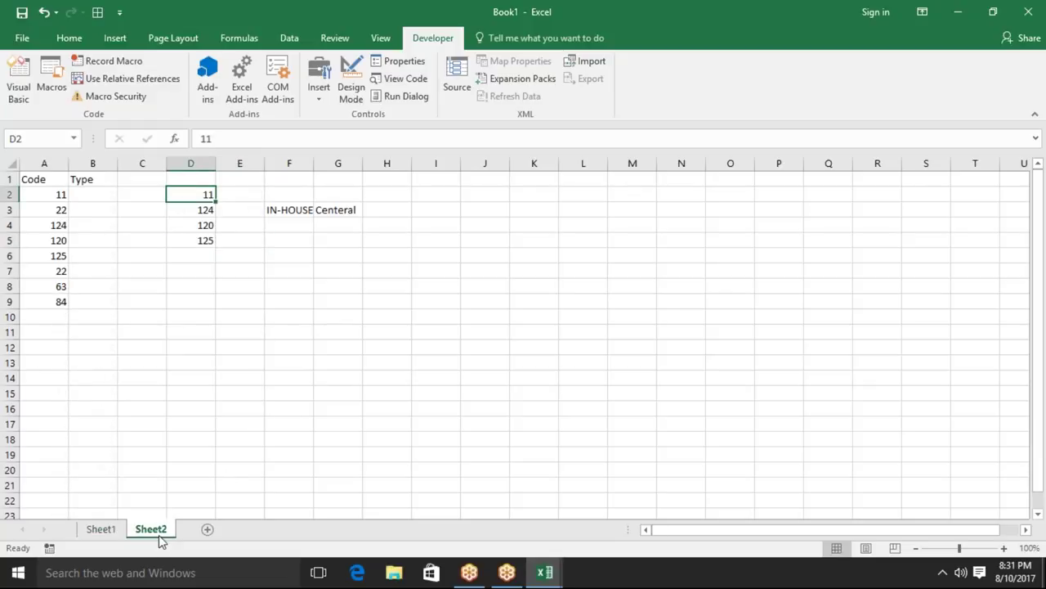
- Below End Function, write the header Function TP(n As Variant)
key(alt+F11)
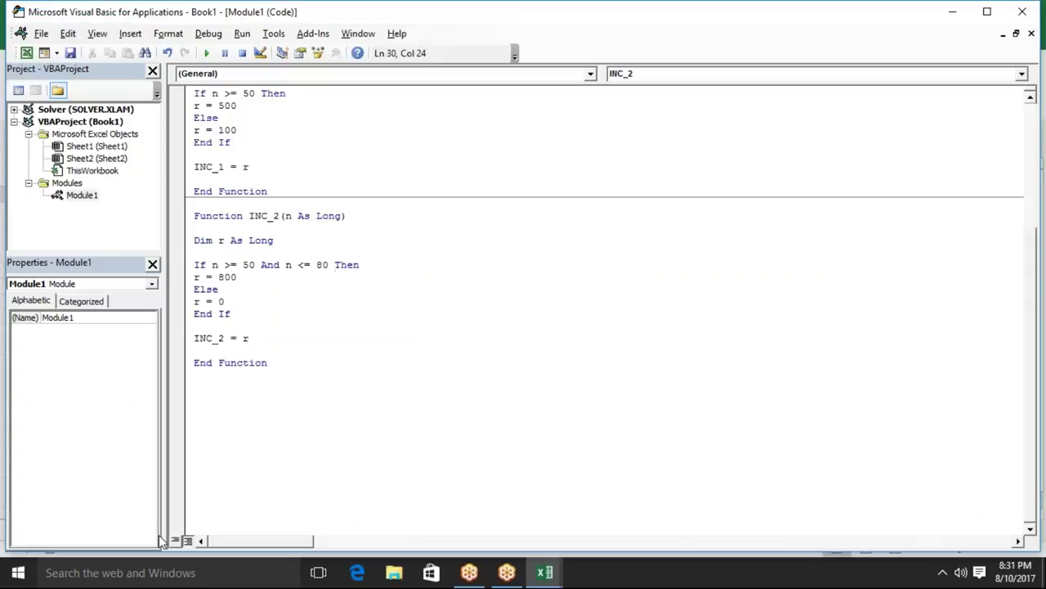
click(268, 362)
click(255, 384)
text(function type)
key(BackSpace)
key(BackSpace)
key(BackSpace)
key(BackSpace)
text(TP()
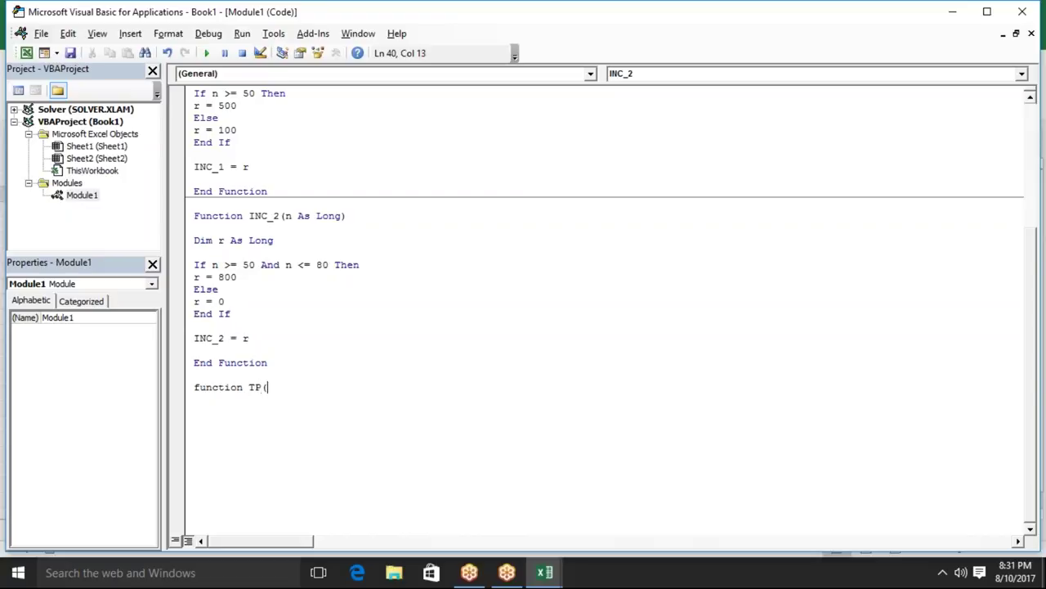
text(n as )
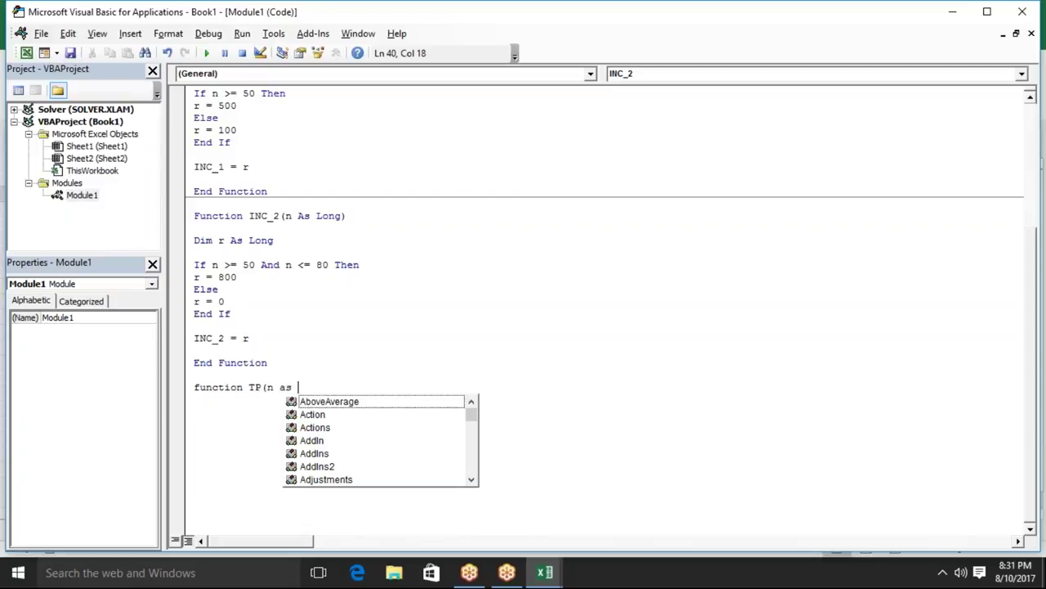
text(ver)
key(Down)
key(Down)
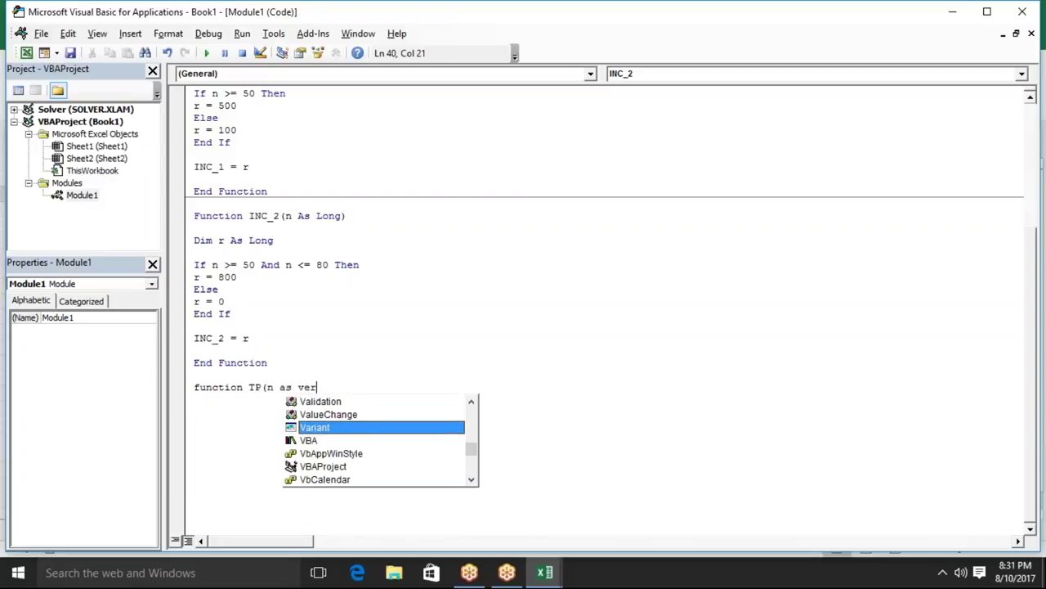
key(Tab)
key(Return)
key(Return)
key(Return)
key(Return)
- Declare Dim r As String and begin the line If n=11 or n=124 or n=125 then
key(Up)
text(dimr)
key(BackSpace)
text(r as)
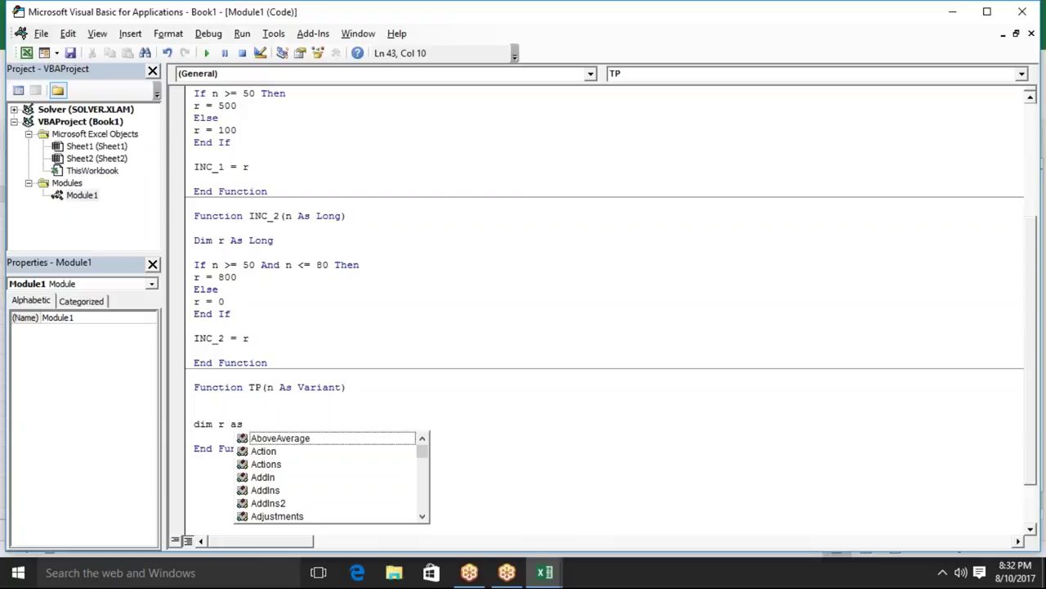
text(s Str)
key(Tab)
key(Return)
key(Return)
key(Return)
key(Up)
key(Return)
key(Up)
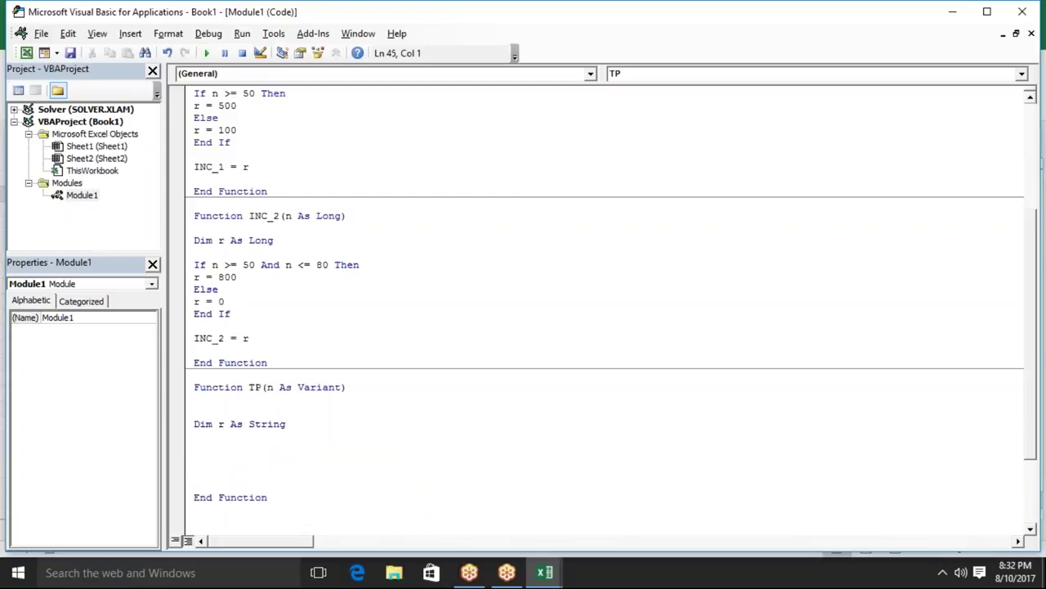
text(if n=11 or n=124 )
text(or n=)
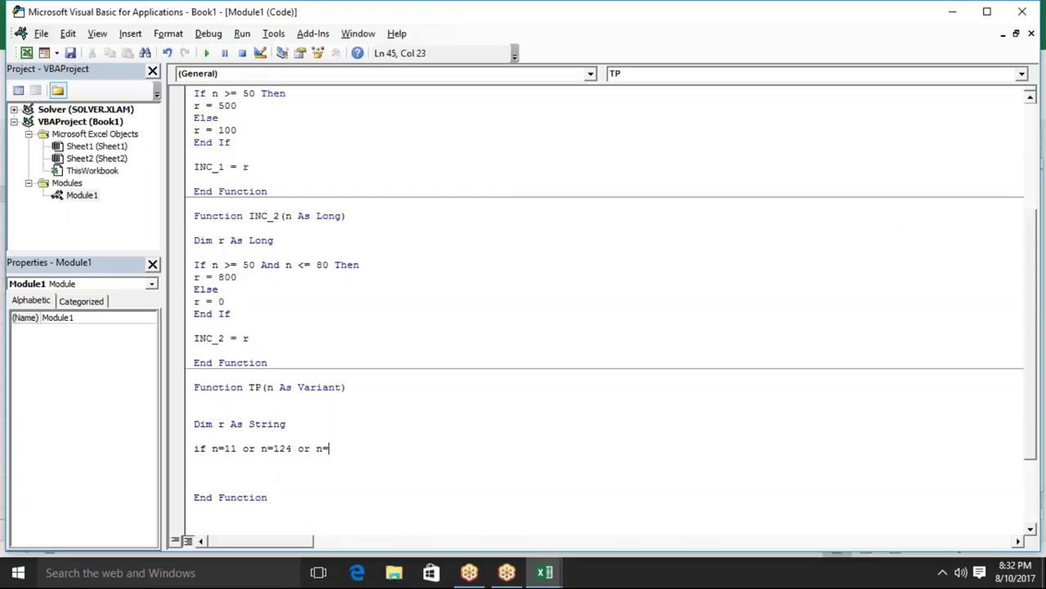
text(125 the)
text(n)
- Finish TP's If block: r = "IN-HOUSE", Else r = "Central", End If
key(Return)
text(r = "IN-HOUSE)
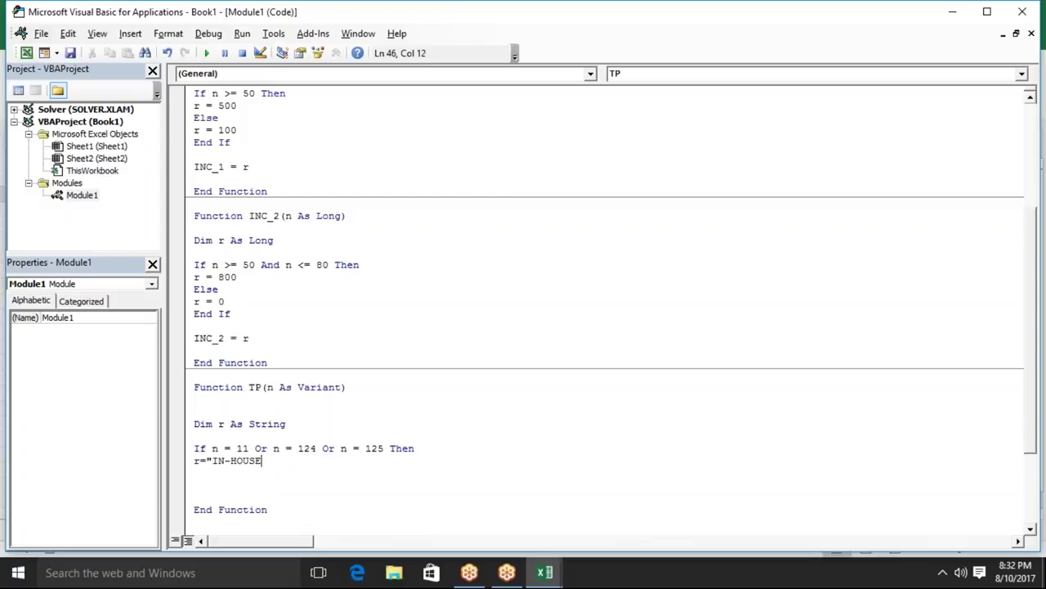
text(")
key(Return)
text(else)
key(Return)
text(r = "Ce)
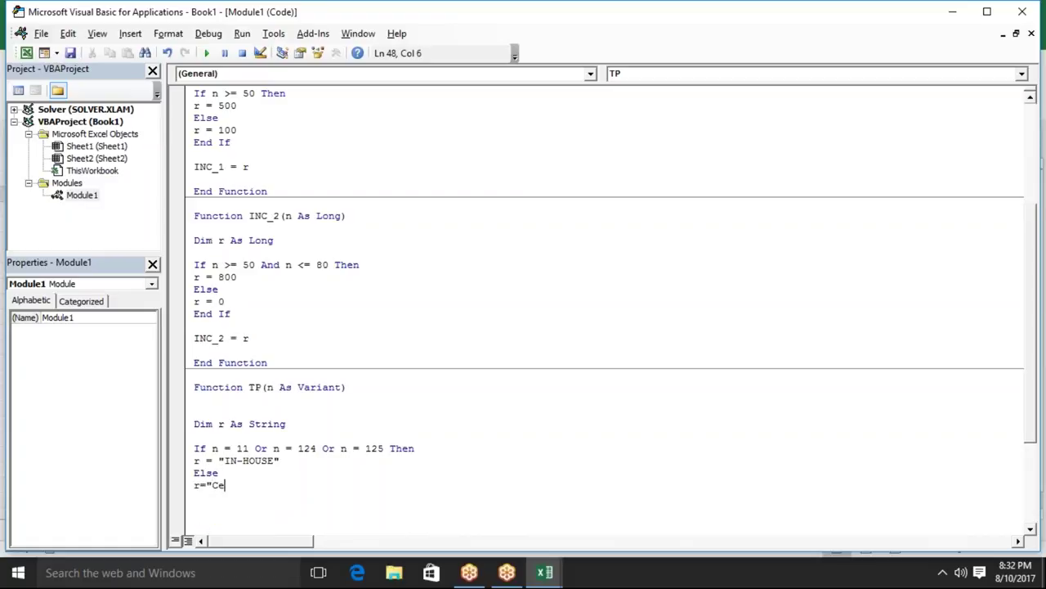
text(ntral)
text(")
key(Return)
text(end if)
key(Return)
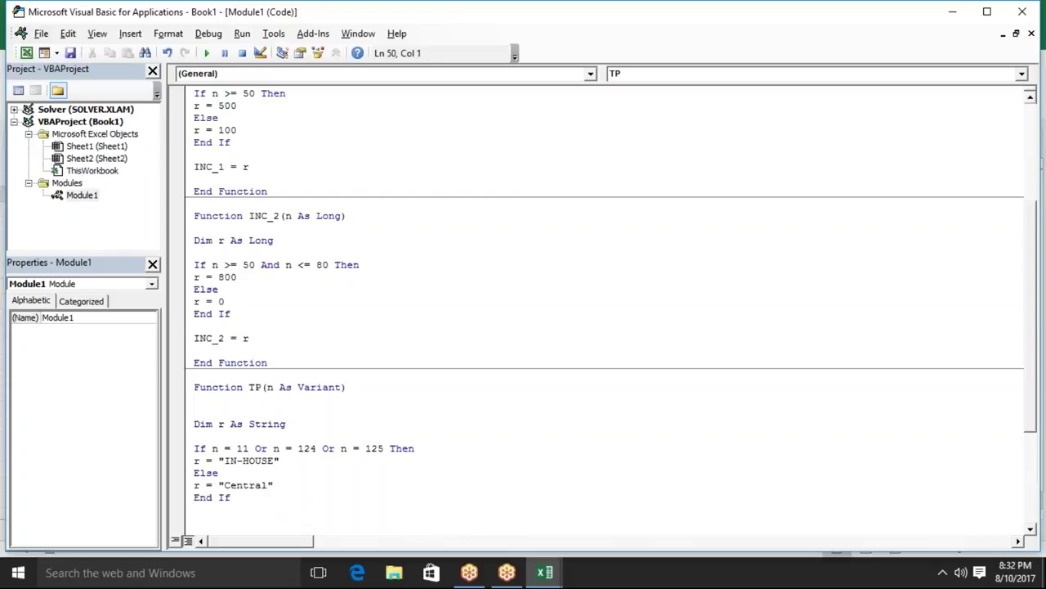
- Add TP = r above End Function and switch between Excel and the code editor
key(Down)
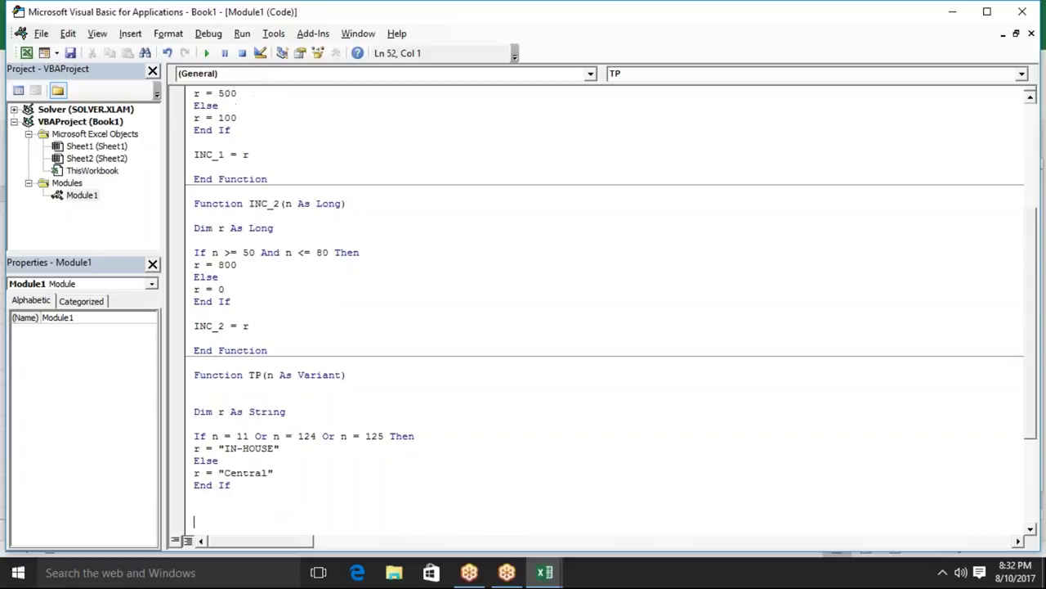
key(Down)
key(Down)
key(Down)
key(Up)
key(Up)
key(Up)
key(Up)
key(Up)
key(Up)
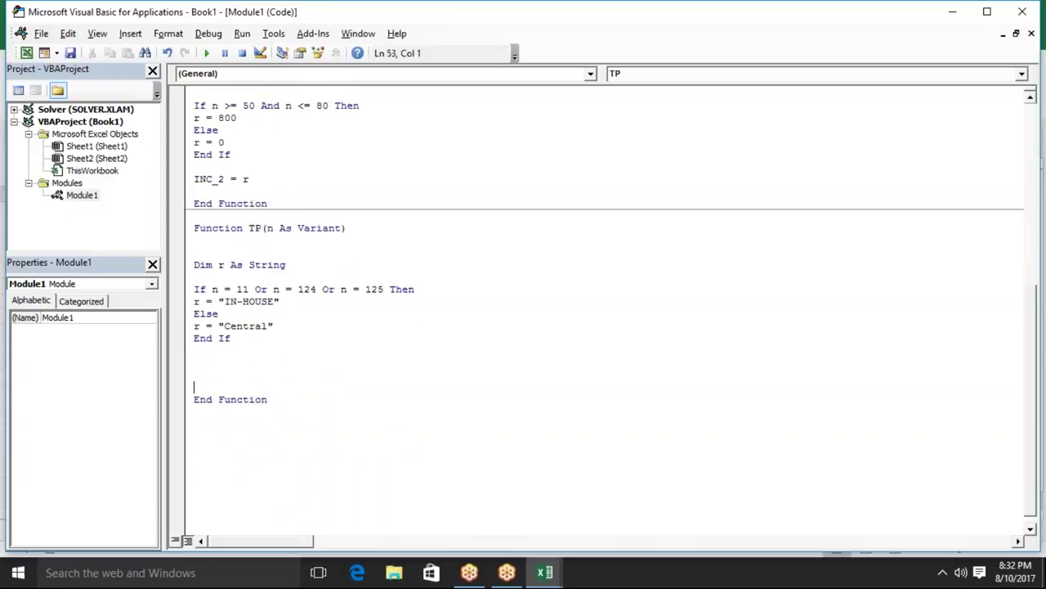
text(TP=)
key(BackSpace)
key(BackSpace)
key(BackSpace)
text(TP)
text(=)
text(1)
key(BackSpace)
text(r)
key(Down)
key(Down)
key(Up)
key(Up)
key(Up)
key(Up)
key(alt+F11)
key(alt+F11)
key(Up)
key(alt+F11)
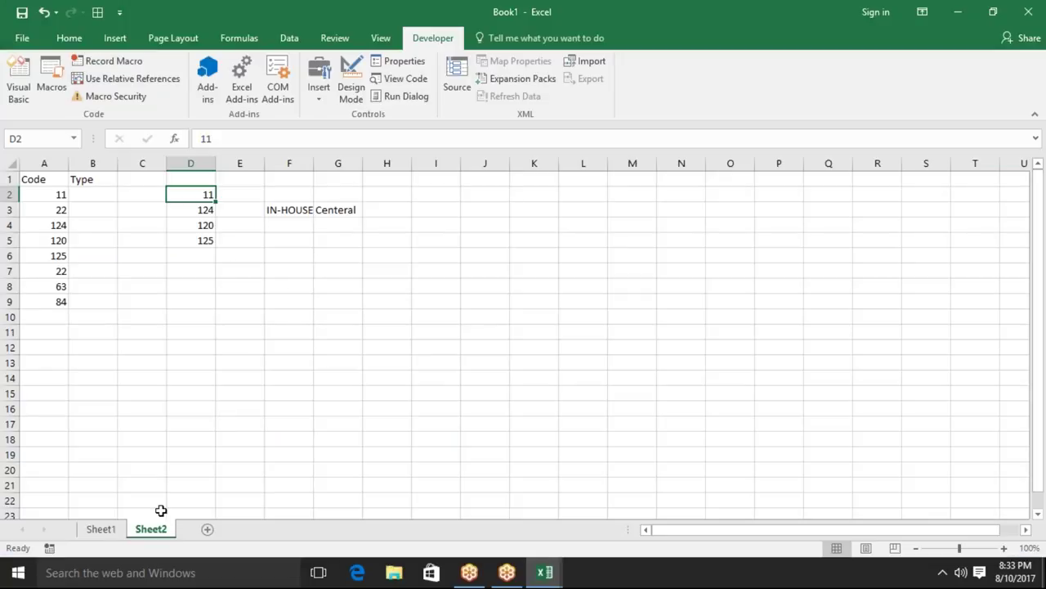
- Add a new Sheet3 with 'Name' in A1 and headers S-1 through S-4 filled across B1:E1
click(207, 528)
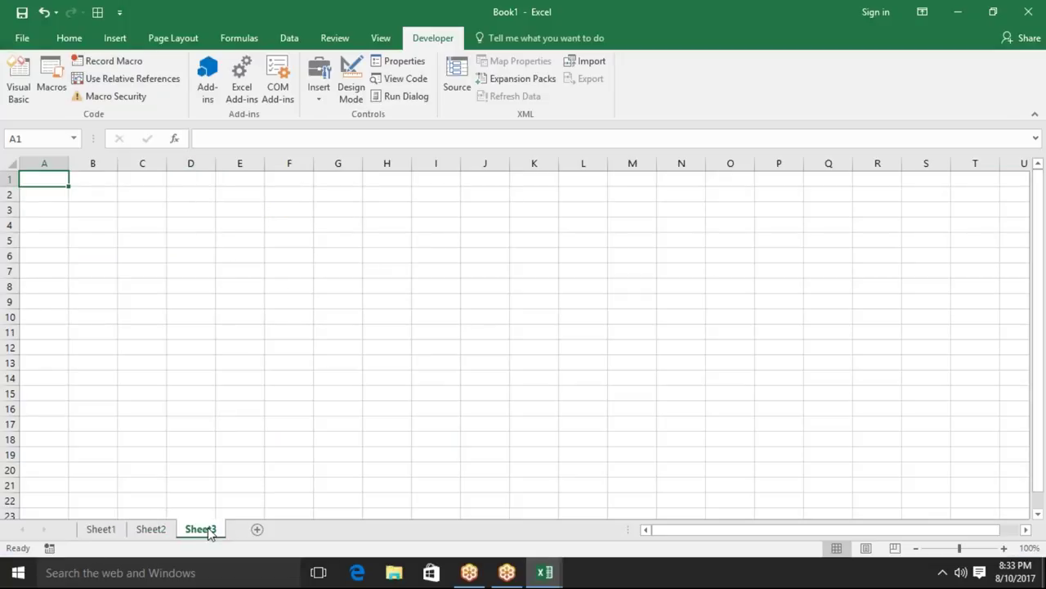
text(Name)
key(Tab)
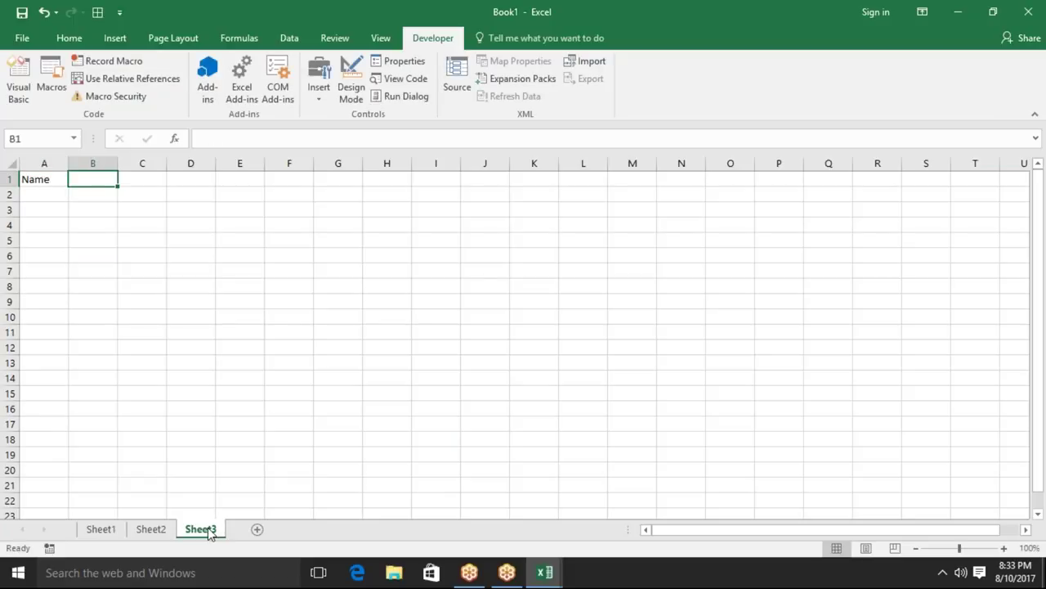
text(S-1)
key(Return)
key(Up)
key(Right)
mouse_move(117, 187)
mouse_down()
mouse_move(410, 189)
mouse_move(232, 202)
mouse_move(237, 187)
mouse_move(261, 188)
mouse_up()
- Remove the stray 'and' typed into INC_2's If line in the VBA editor
key(alt+F11)
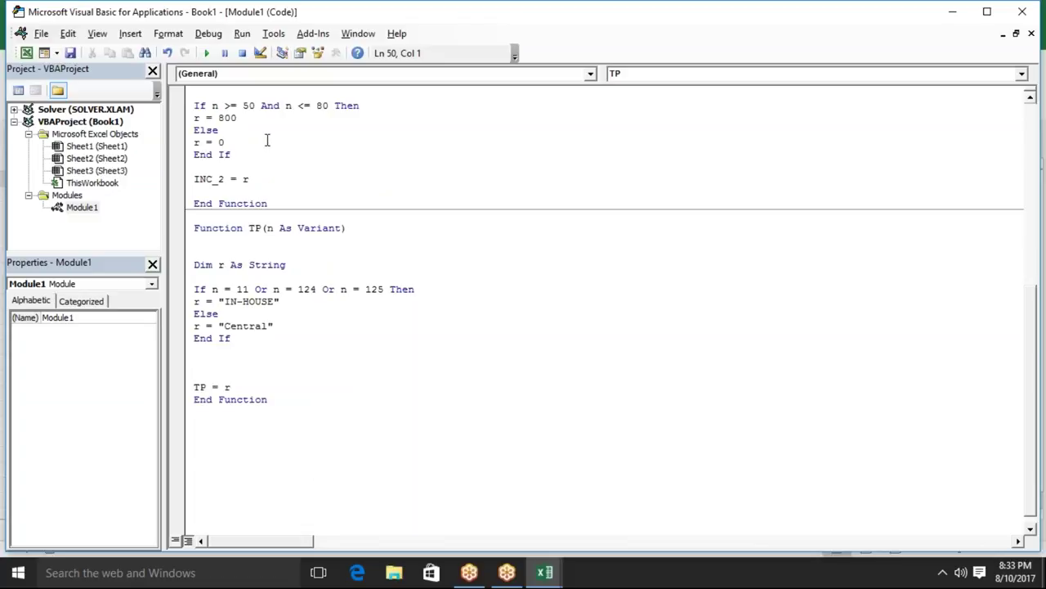
click(335, 107)
text(and)
key(BackSpace)
- Delete one blank line above 'TP = r' in the TP function
key(BackSpace)
key(BackSpace)
key(BackSpace)
key(Down)
key(Down)
key(Down)
key(Down)
key(Down)
key(Down)
key(Down)
key(Down)
key(Down)
key(Down)
key(Down)
key(Down)
key(Down)
key(Up)
key(Up)
key(Up)
key(Up)
key(BackSpace)
key(BackSpace)
key(BackSpace)
key(Up)
key(Up)
key(Up)
key(Up)
key(BackSpace)
key(Left)
text(f)
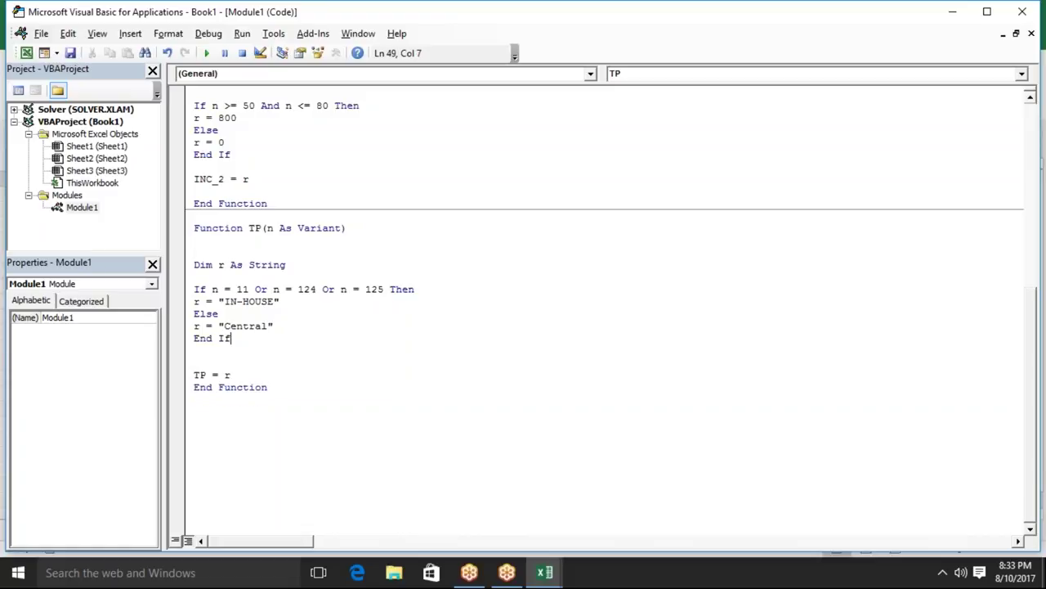
key(Down)
key(Down)
key(Down)
key(Down)
key(Down)
- Back in Sheet3, add the 'Result' header in cell F1
key(Return)
key(Return)
key(alt+F11)
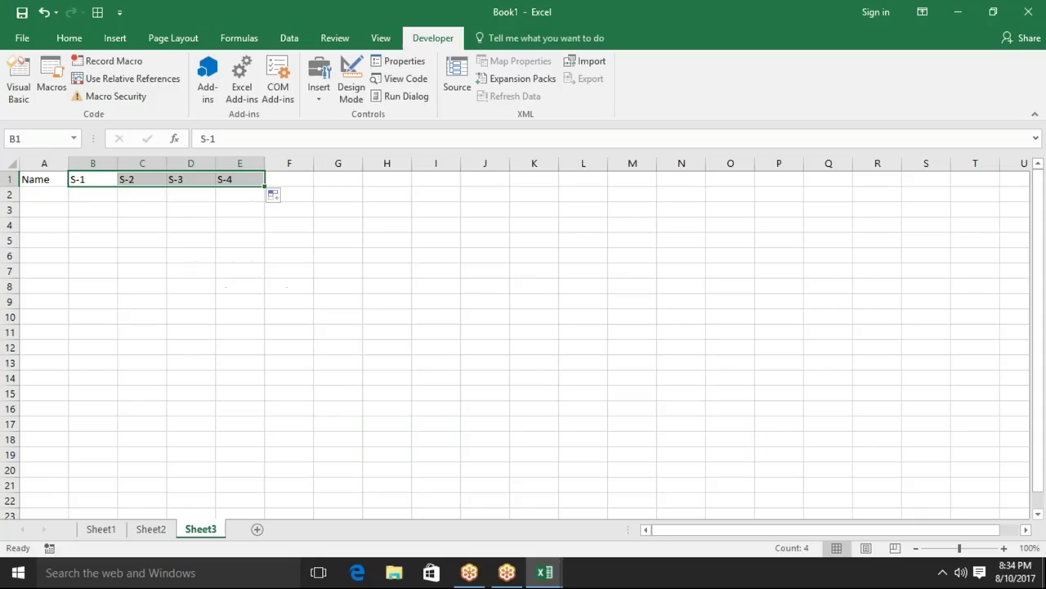
key(shift+Left)
key(shift+Left)
key(shift+Left)
key(Right)
key(Right)
key(Right)
key(Right)
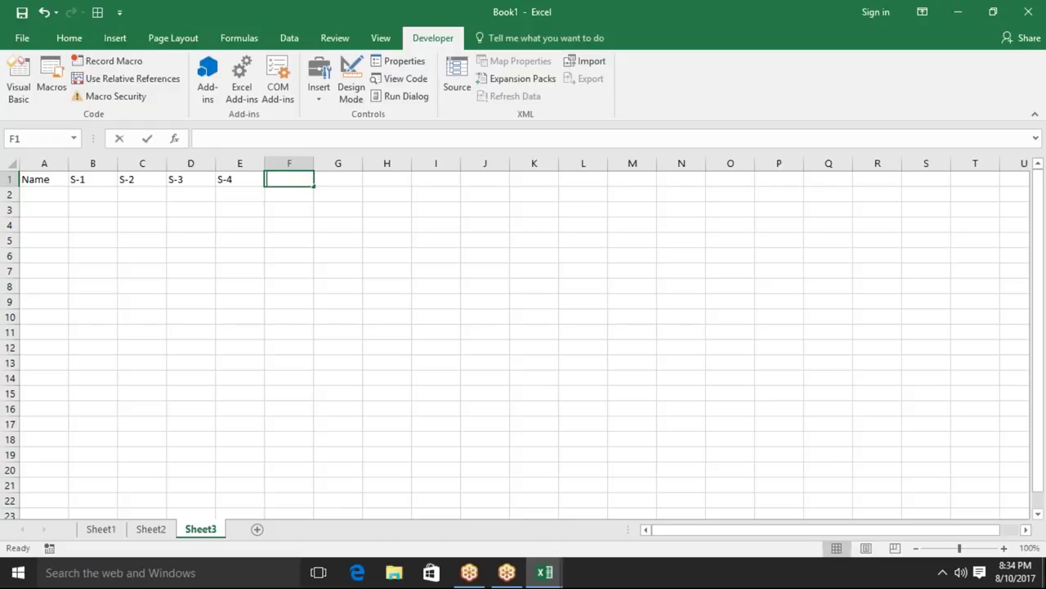
text(Result)
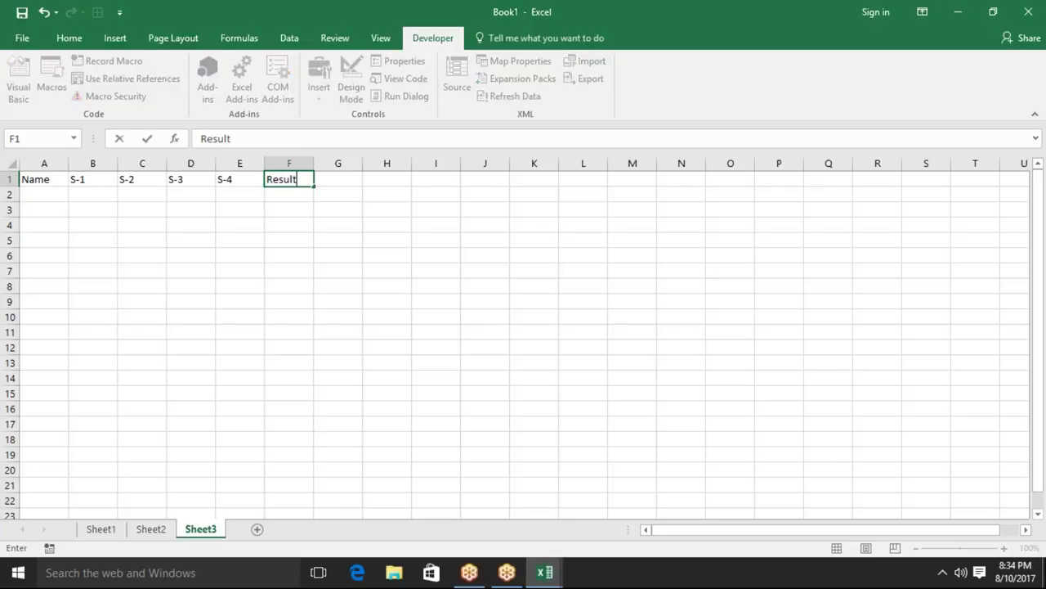
key(Return)
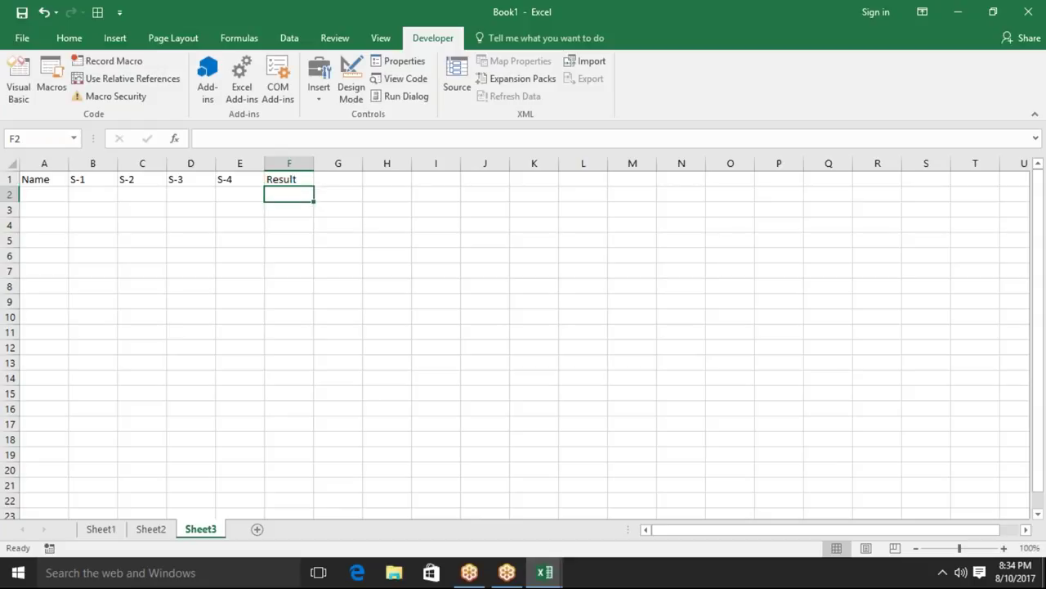
- Enter a student's name in A2 and marks 33, 52, 65, 45 across B2:E2
key(Left)
key(Left)
key(Left)
key(Left)
key(Left)
text(Puj)
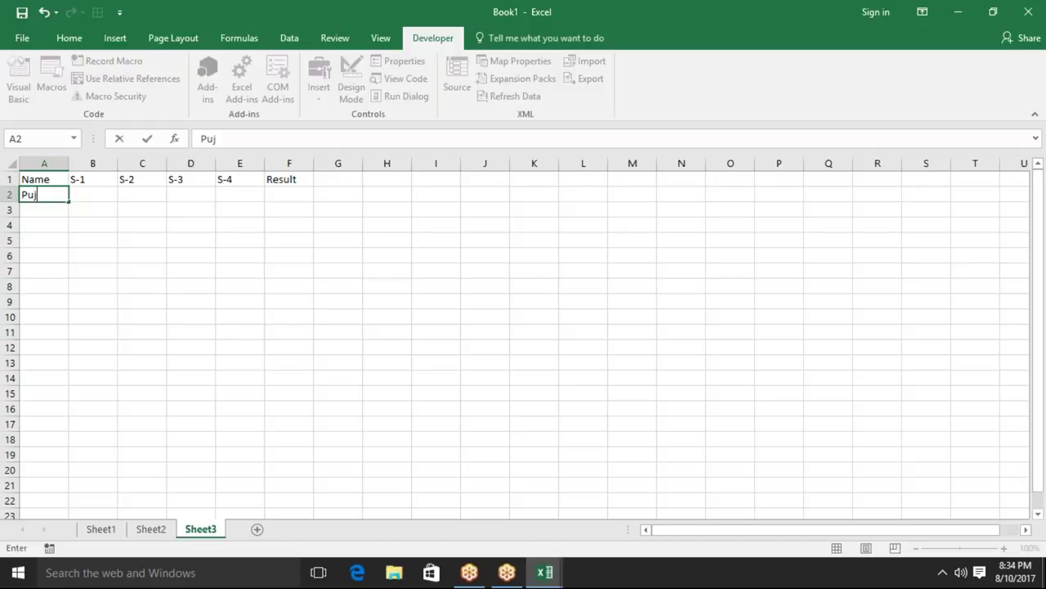
key(BackSpace)
key(BackSpace)
key(BackSpace)
text(Puja)
click(92, 194)
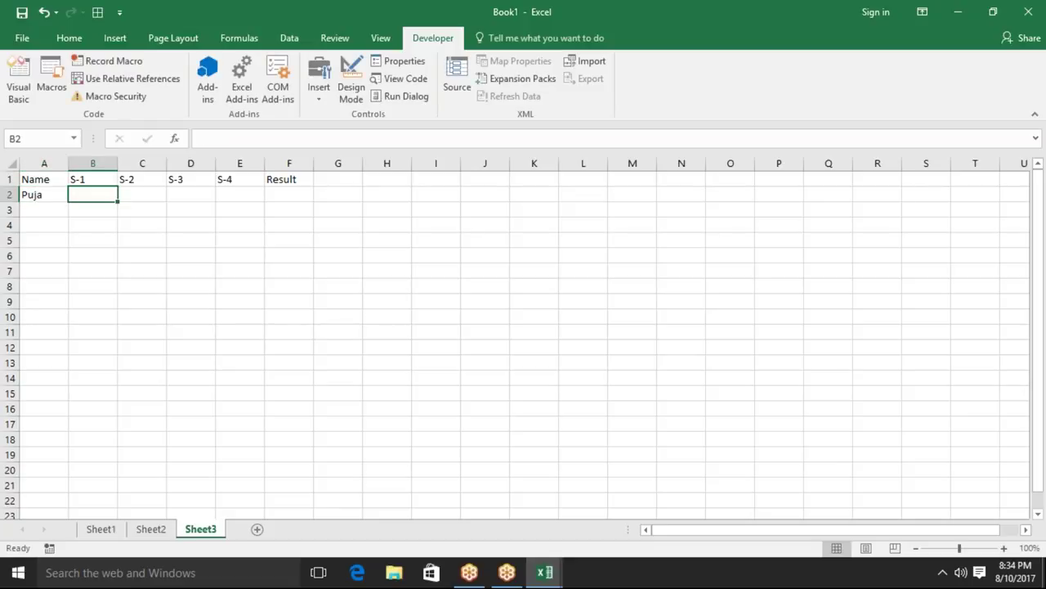
text(33)
key(Tab)
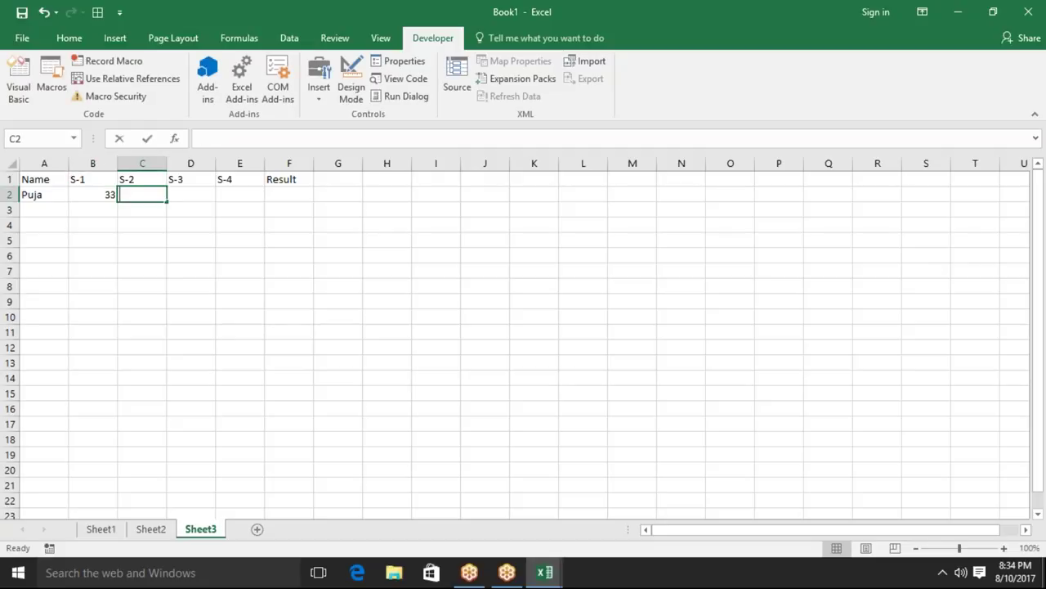
text(52)
key(Tab)
key(Tab)
text(45)
key(Tab)
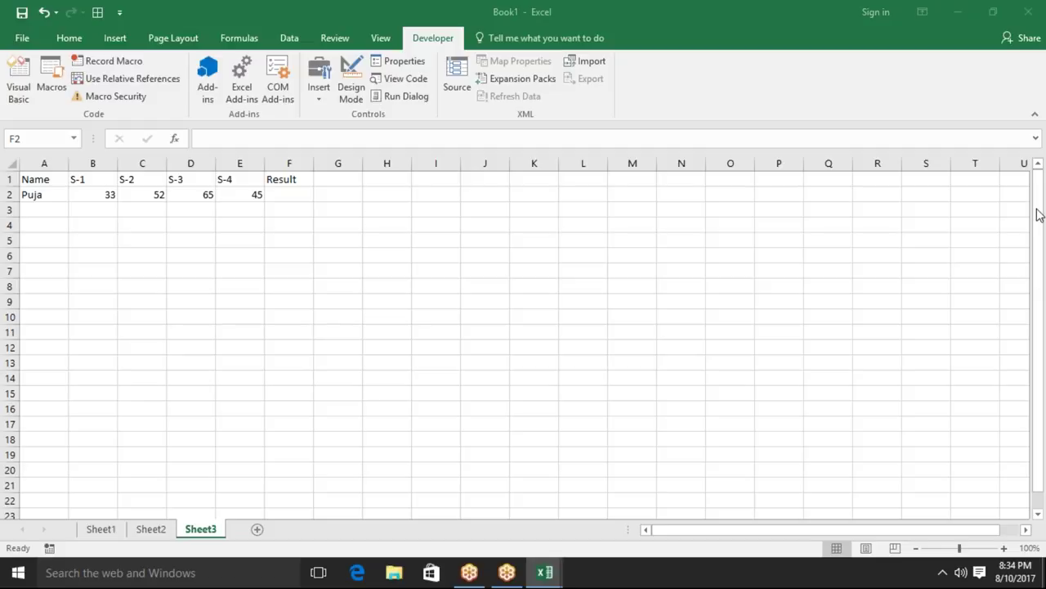
- Select the marks in B2:E2, then cell F2 for the result
click(273, 201)
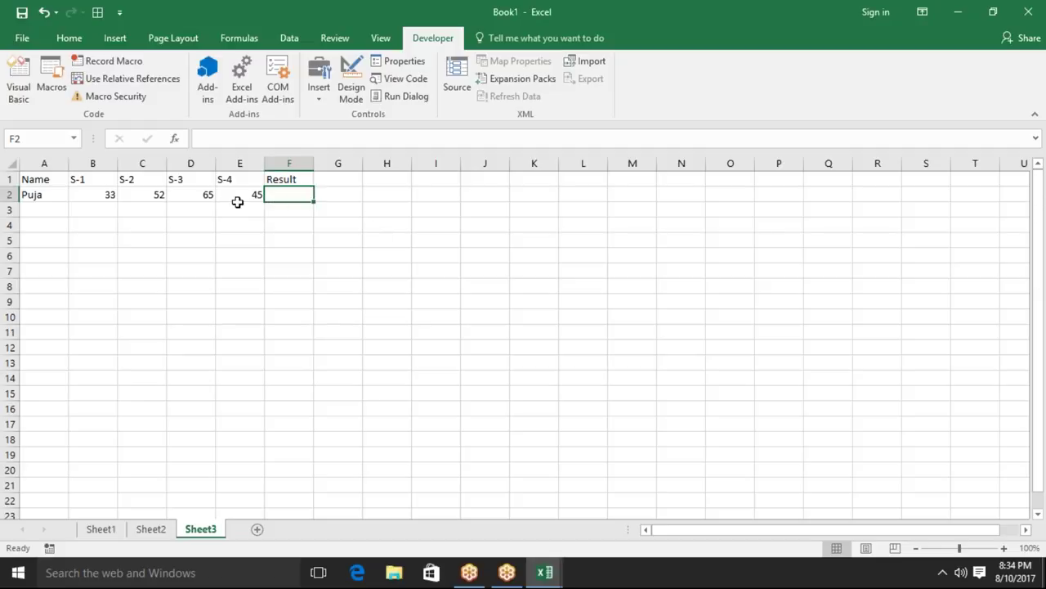
key(alt+Tab)
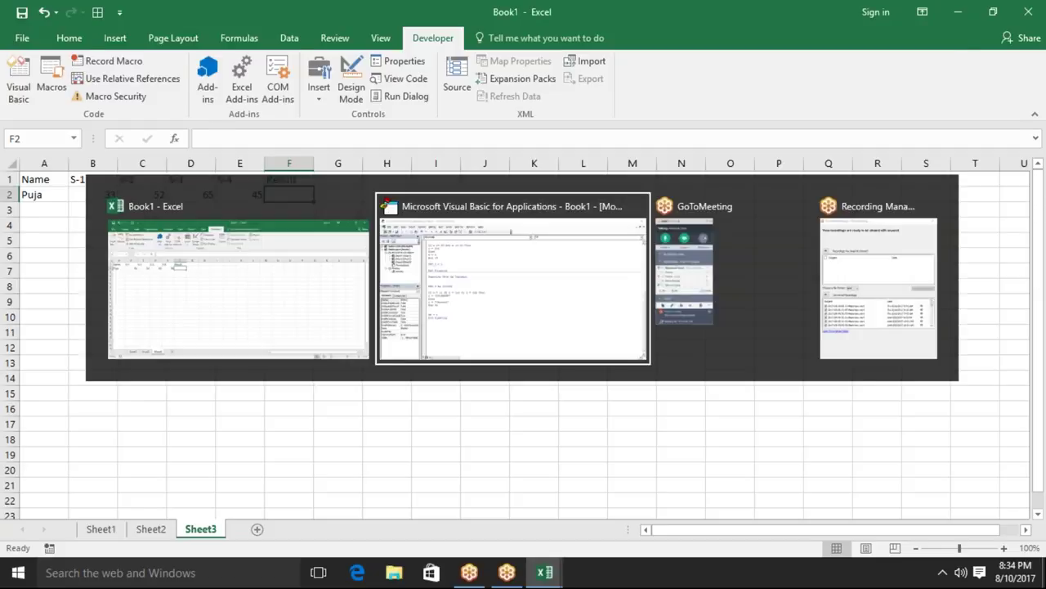
key(alt+Tab)
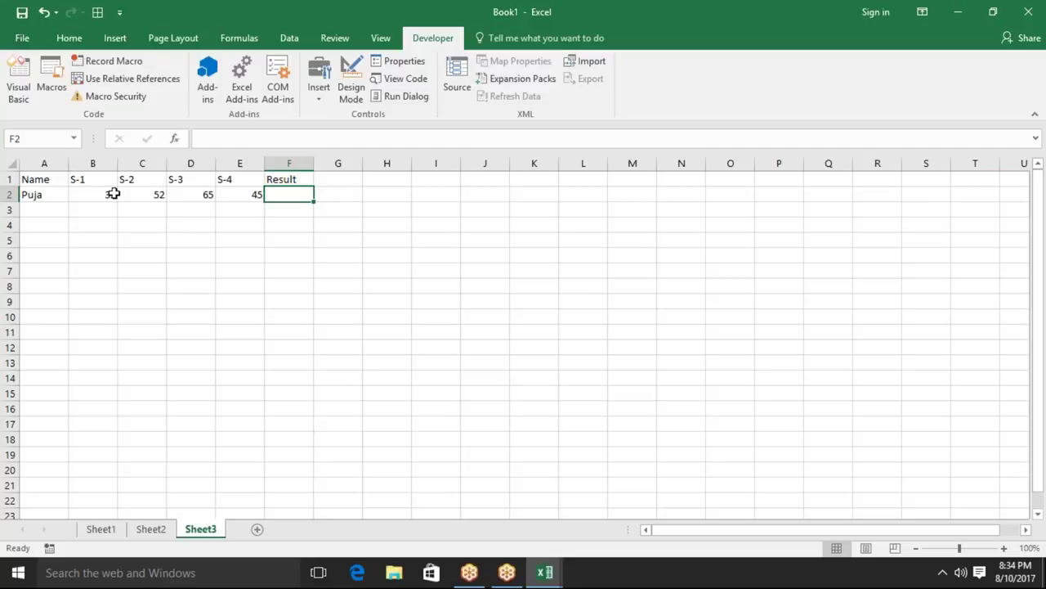
drag(105, 194, 231, 200)
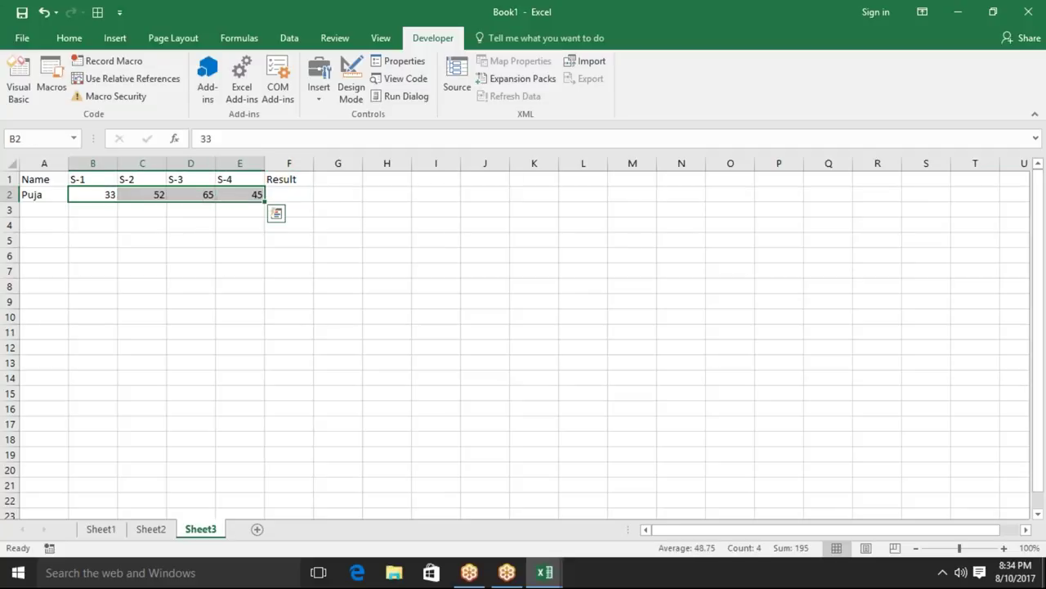
click(280, 192)
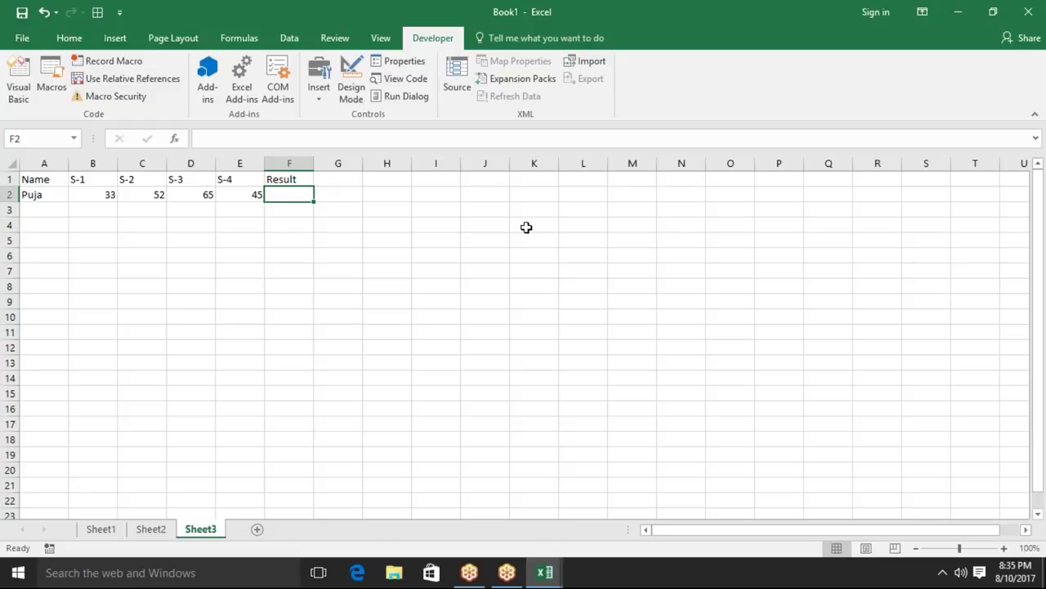
- Write the header Function RE(S1 As Integer, S2 As Integer, S3 As Integer, S4 As Integer) in Module1
key(alt+F11)
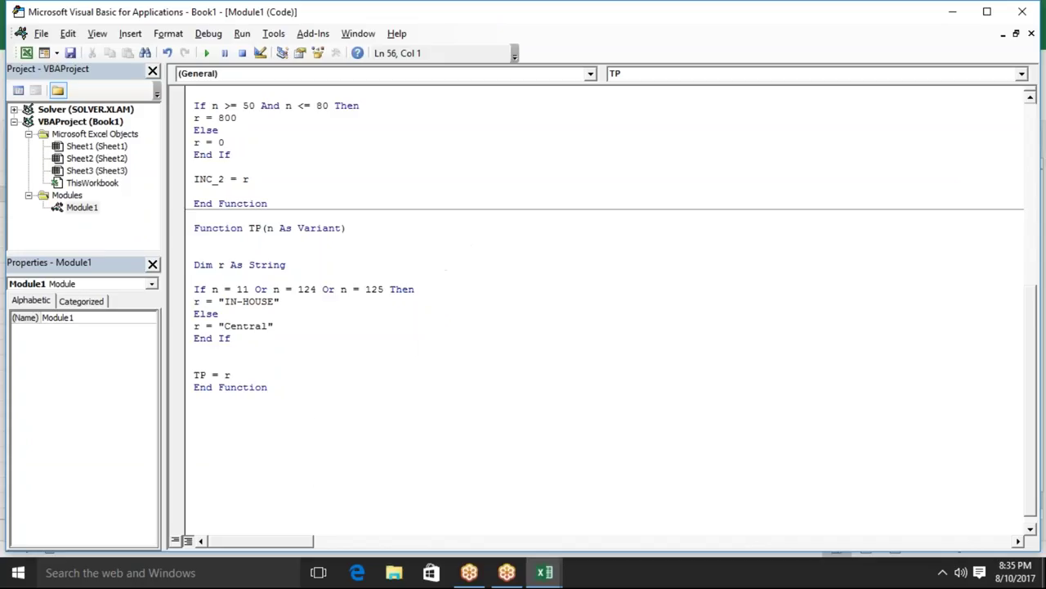
text(fun)
text(ction )
text(RE)
text(()
text(S)
text(1 a)
text(s )
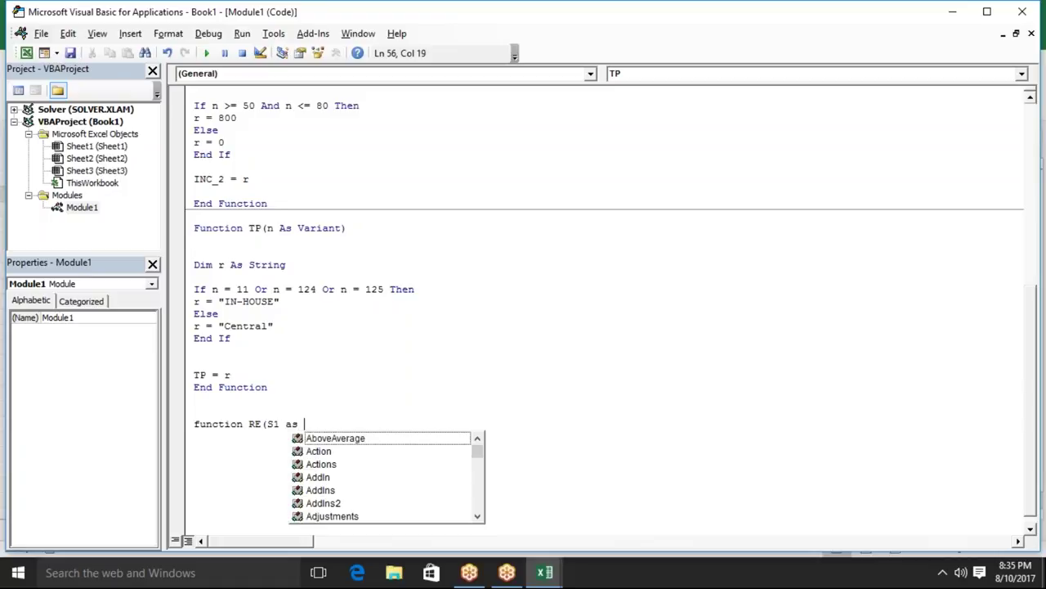
text(In)
key(Tab)
text(,)
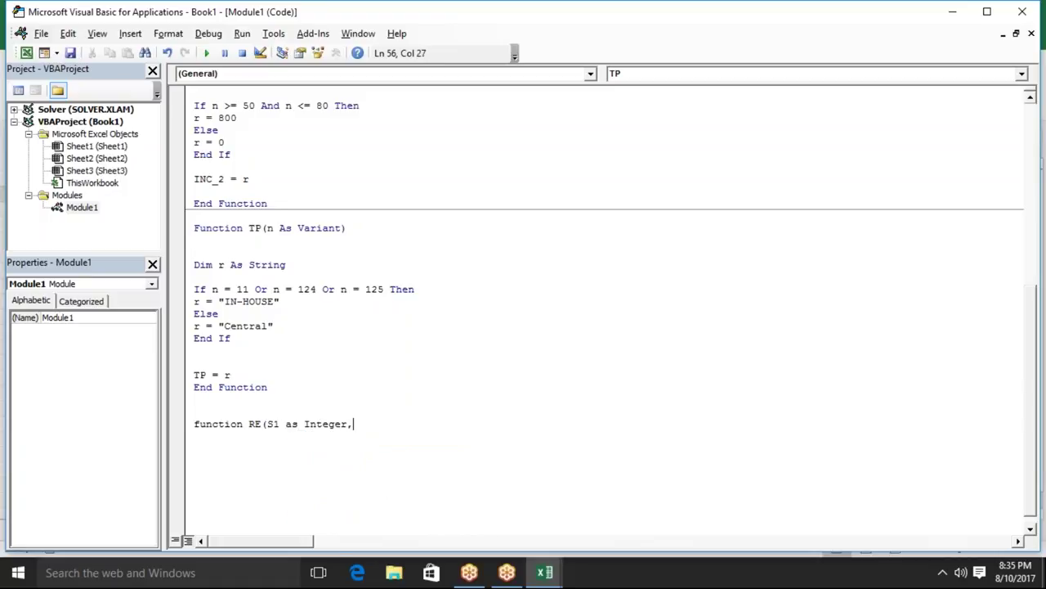
text(S2 )
text(as In)
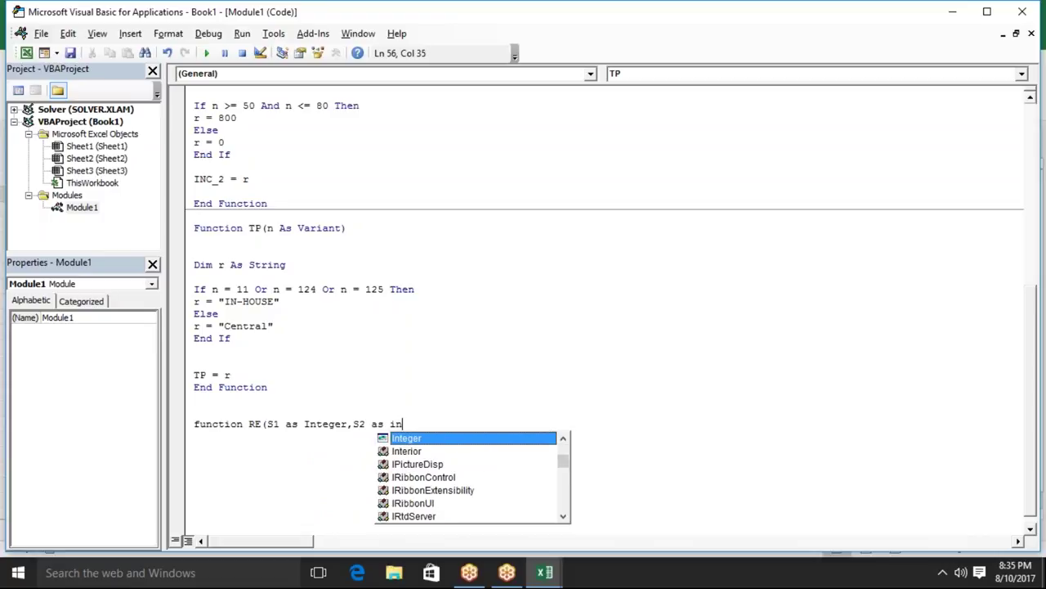
key(Tab)
text(,S3)
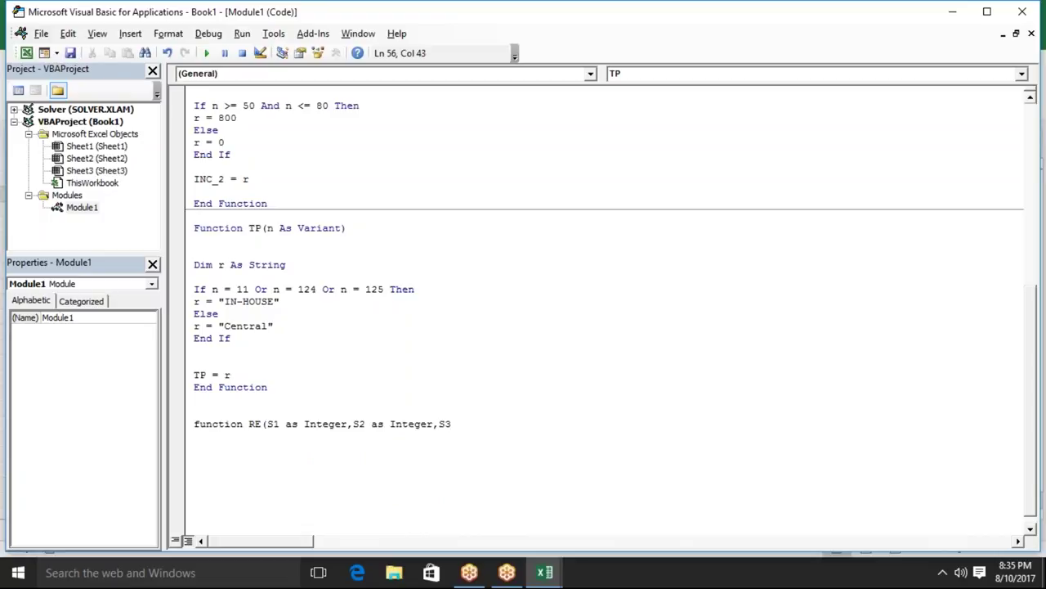
text( as )
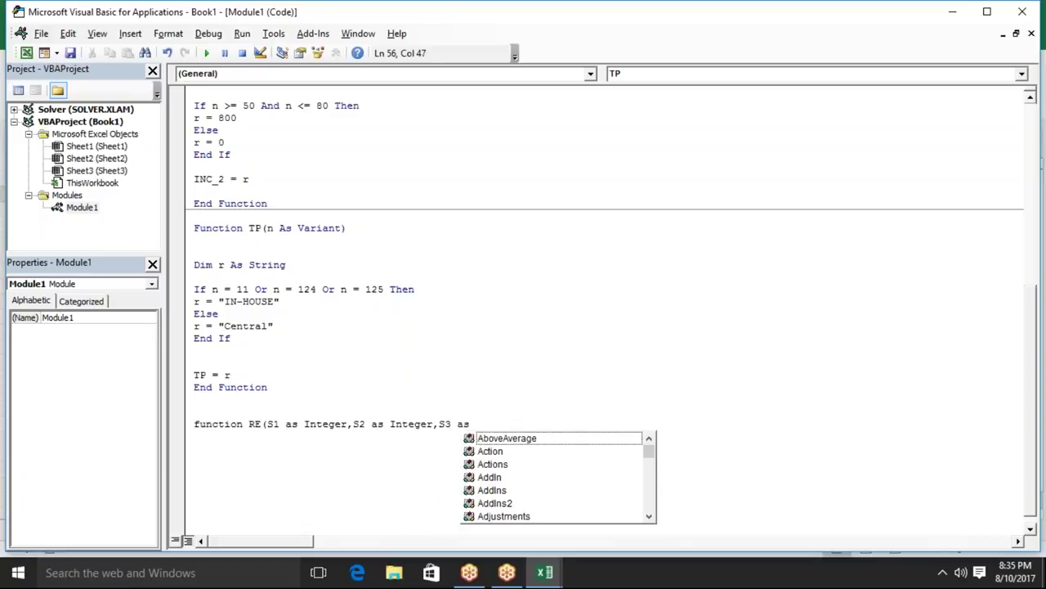
text(in)
key(Tab)
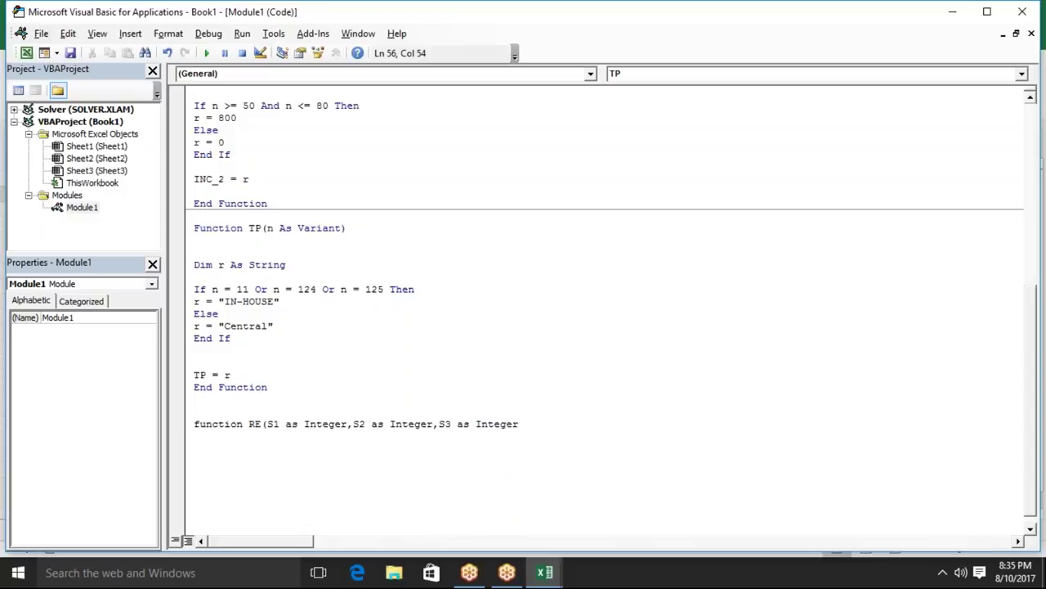
text(,S4 as in)
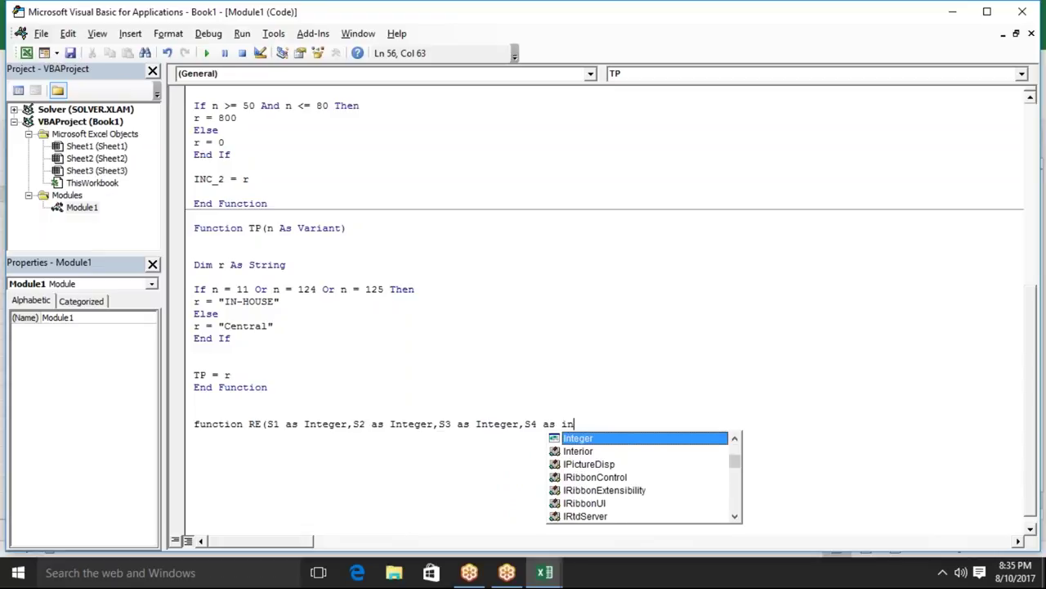
key(Tab)
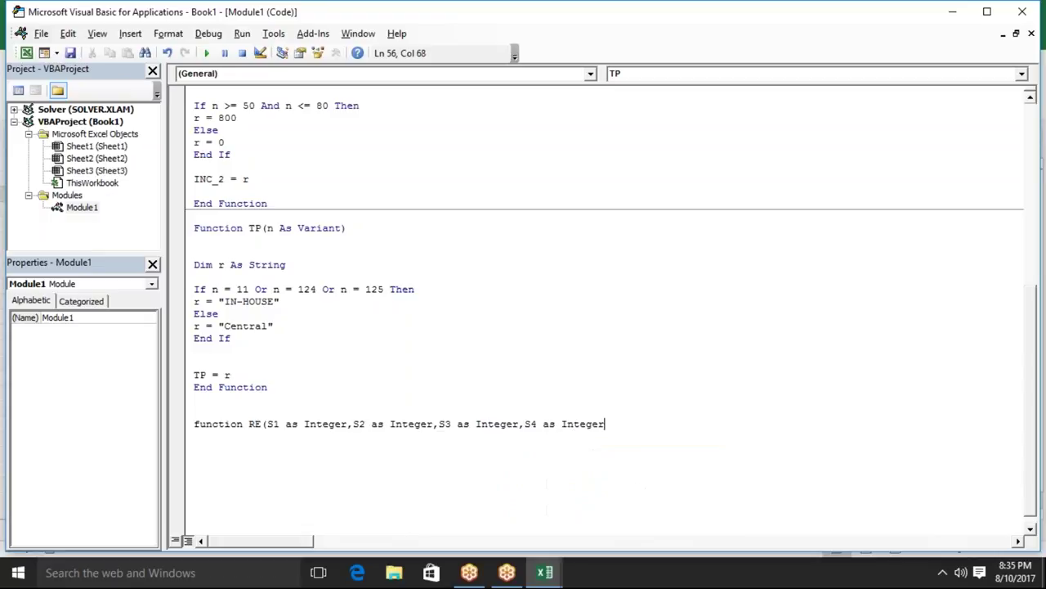
key(Return)
key(Return)
key(Return)
key(Return)
key(Return)
key(Return)
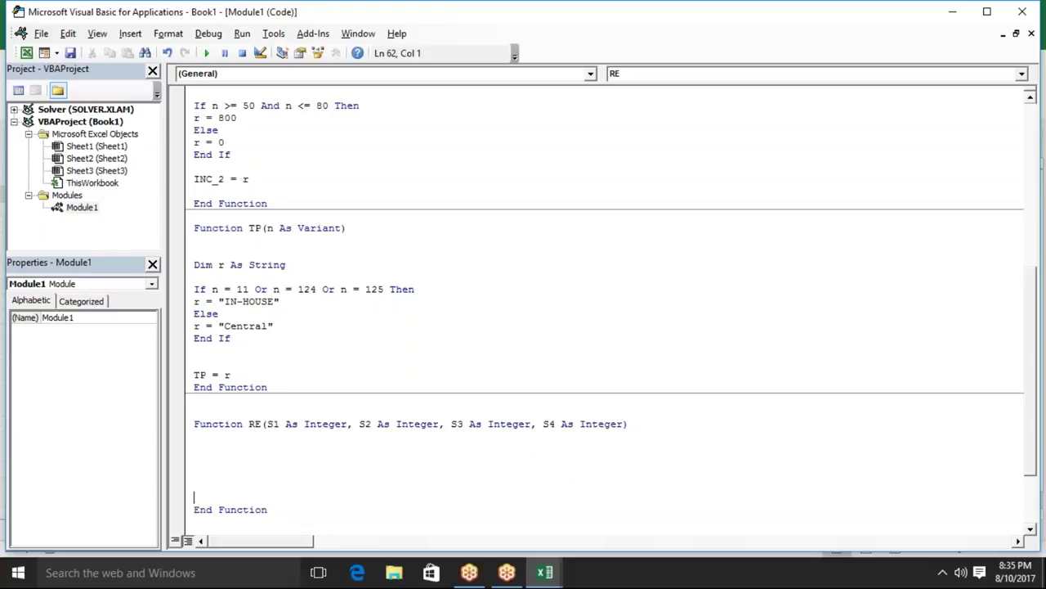
scroll(605, 294, down, 2)
key(Up)
key(Up)
key(Up)
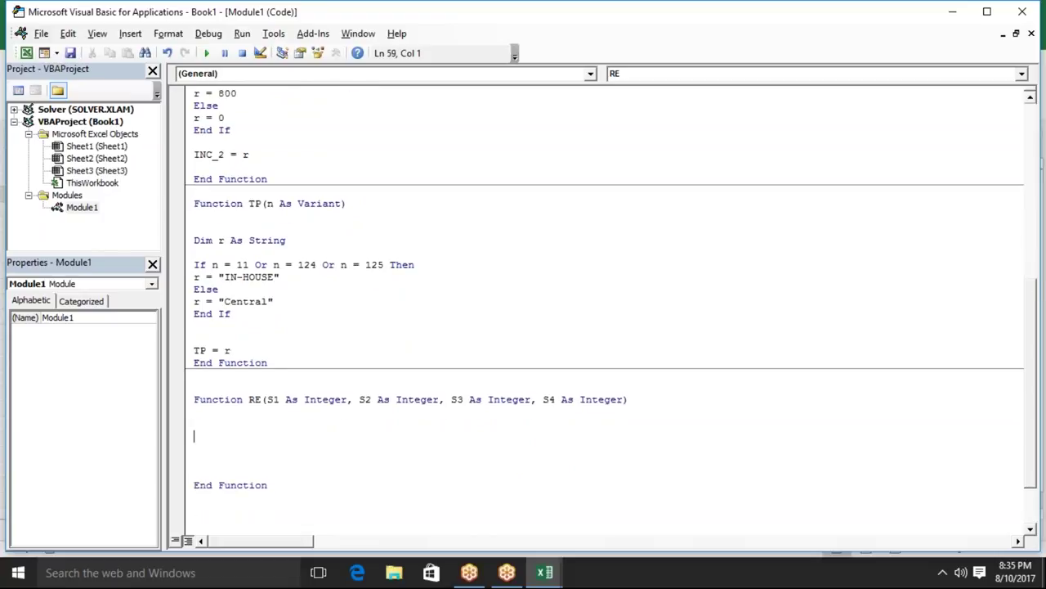
- Declare r As String and add If S1>=33 And S2>=33 And S3>=33 And S4>=33 Then
text(dim r as )
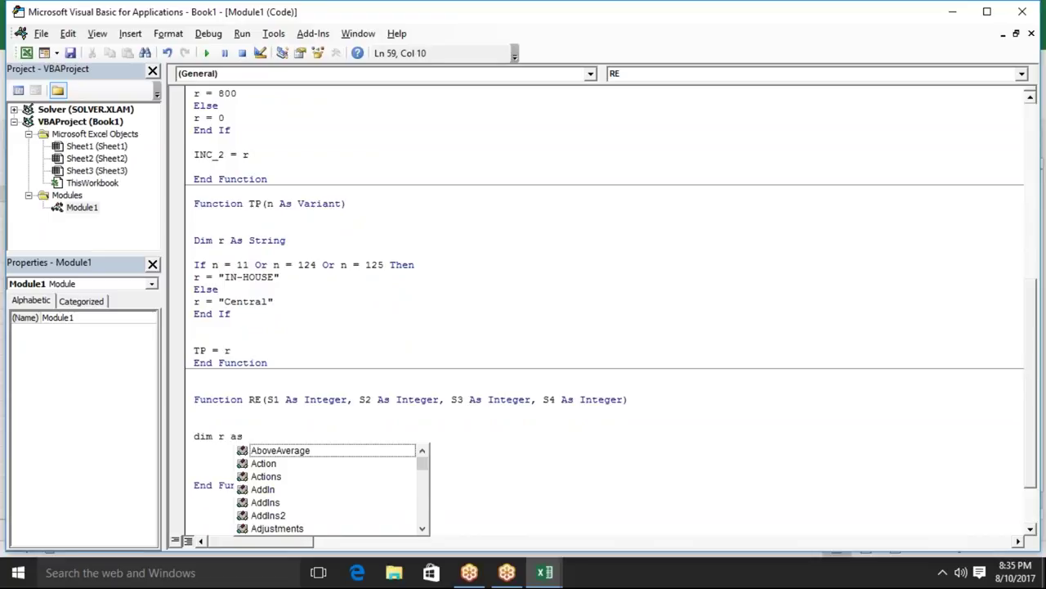
text(stri)
key(Return)
key(Return)
key(Return)
text(if )
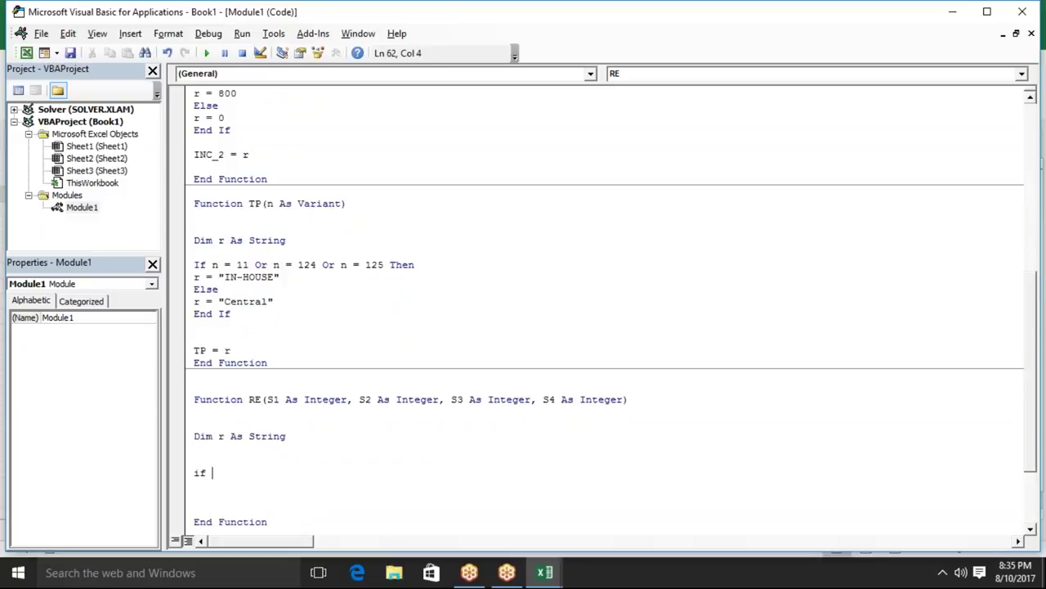
text(s1 as)
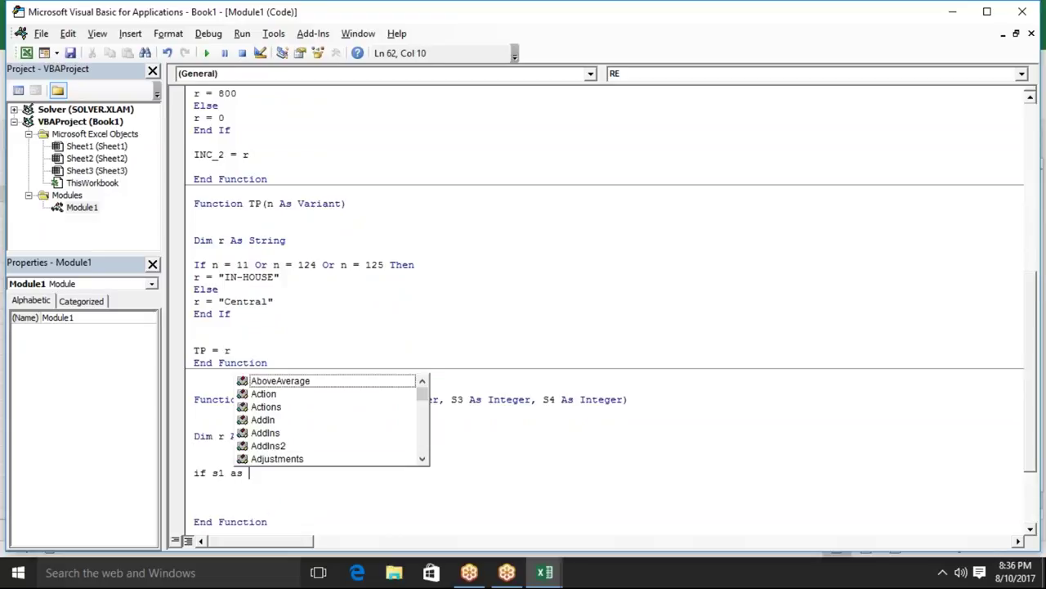
key(BackSpace)
key(BackSpace)
key(BackSpace)
key(BackSpace)
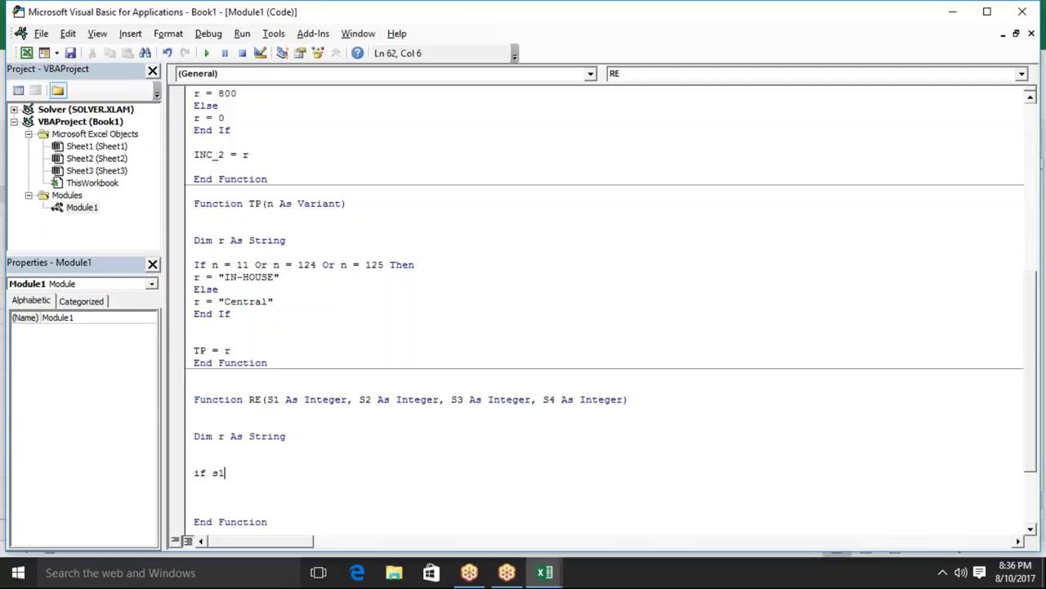
text(>=)
text(33 or)
key(BackSpace)
key(BackSpace)
key(BackSpace)
text(and )
text(s2)
text(>)
key(BackSpace)
text(>=33 and s3)
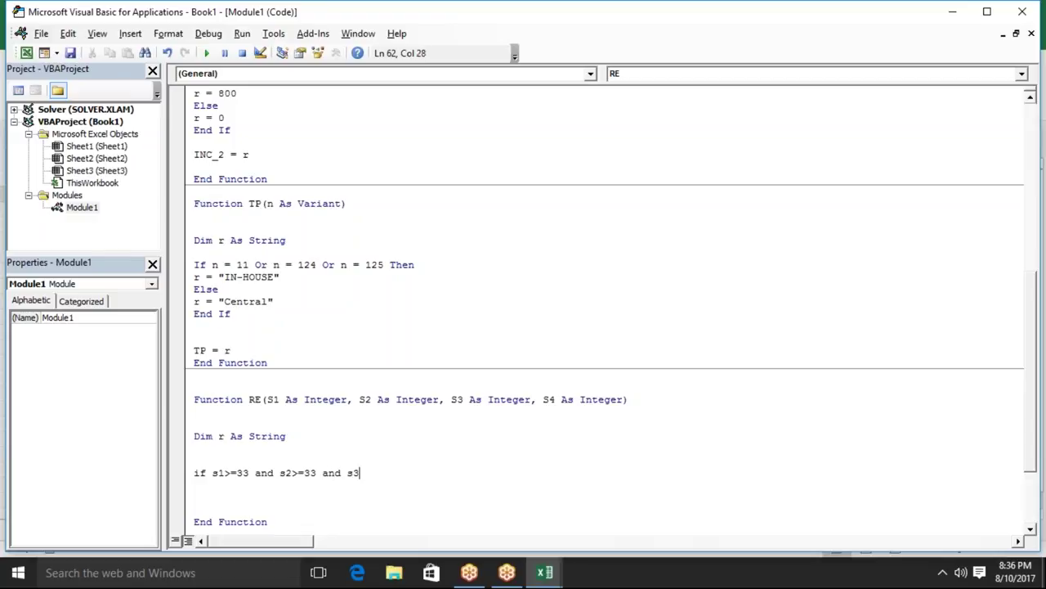
text(>= )
text(33 and s4)
text(>= 33 then)
key(Return)
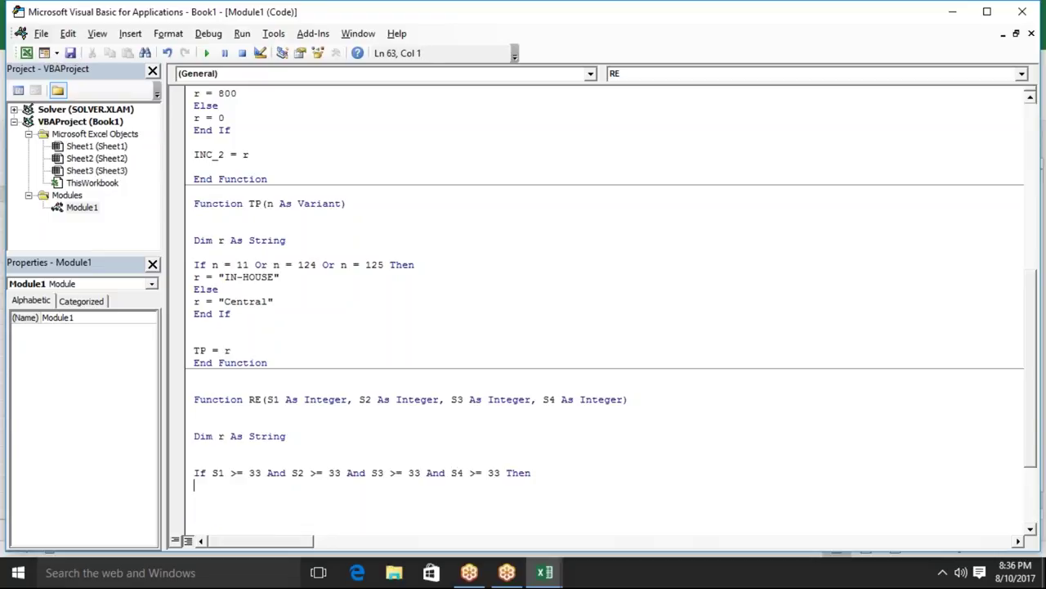
- Set r to "Pass" in the If branch, "Fail" in the Else branch, and close with End If
text(r = "Pass)
text(")
key(Return)
text(else)
key(Return)
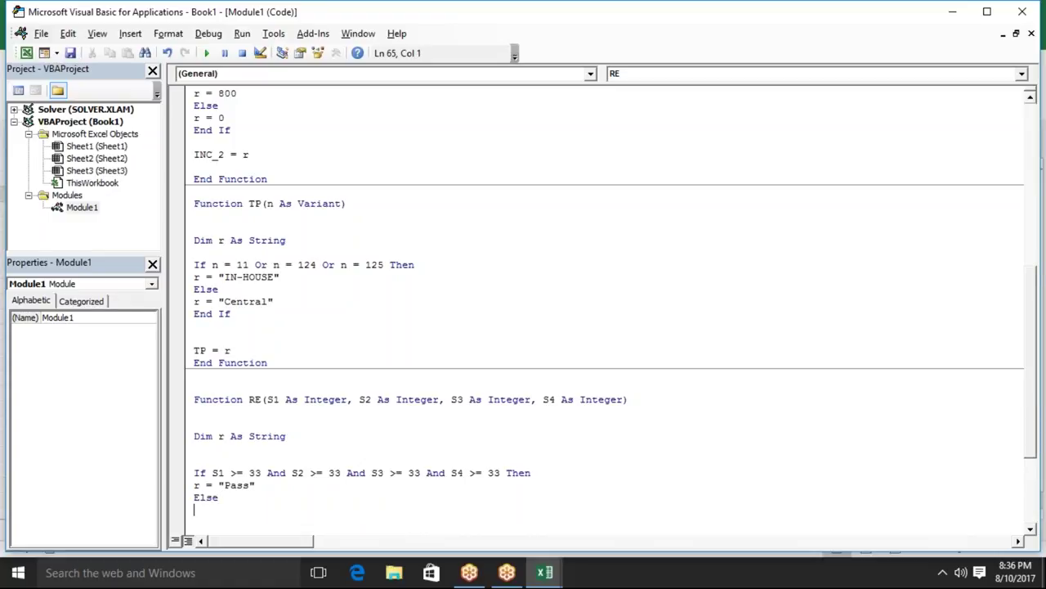
text(r=)
key(BackSpace)
text(")
text(Fail")
key(Return)
text(end if)
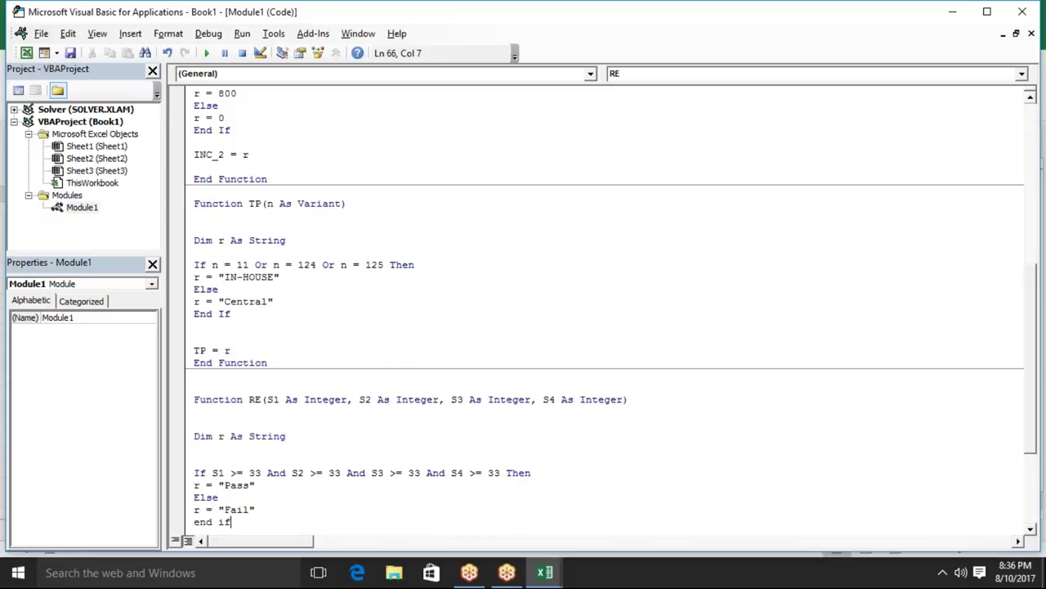
key(Return)
key(Return)
key(Return)
- Return the result with RE = r and go back to the Excel workbook
text(RE-)
key(BackSpace)
text(= r)
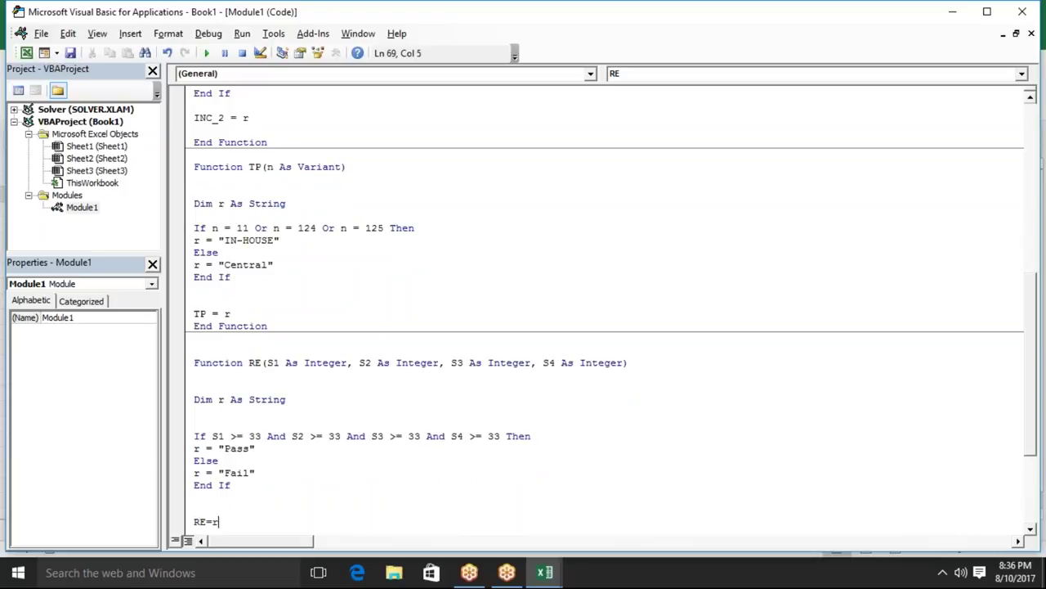
key(Return)
key(Return)
key(Return)
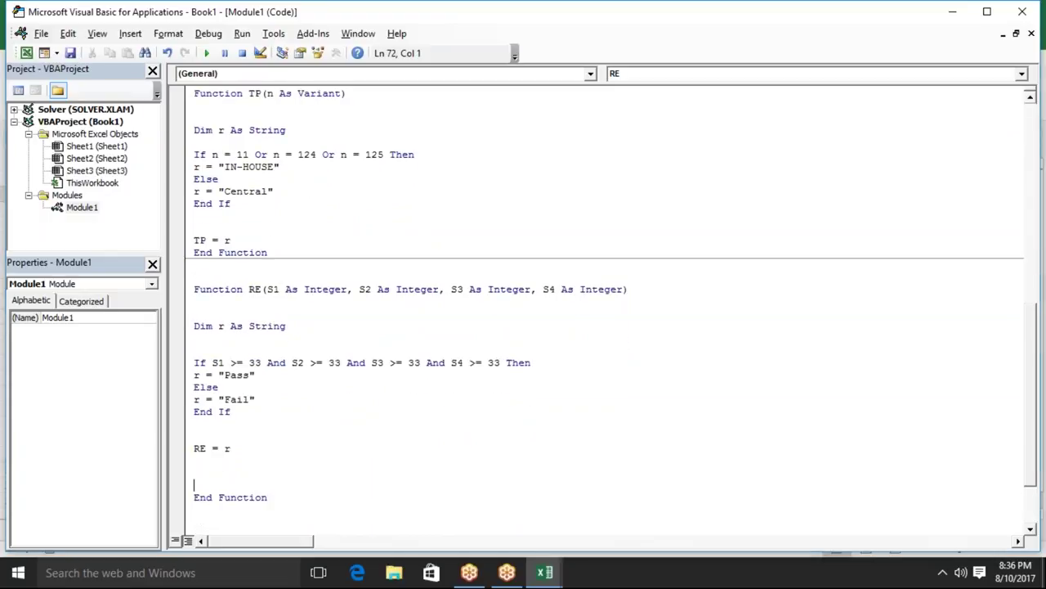
key(alt+F11)
- Enter =RE(B2,C2,D2,E2) in F2 so it displays Pass
text(=re)
key(Tab)
click(77, 193)
text(,)
click(123, 193)
text(,)
click(182, 196)
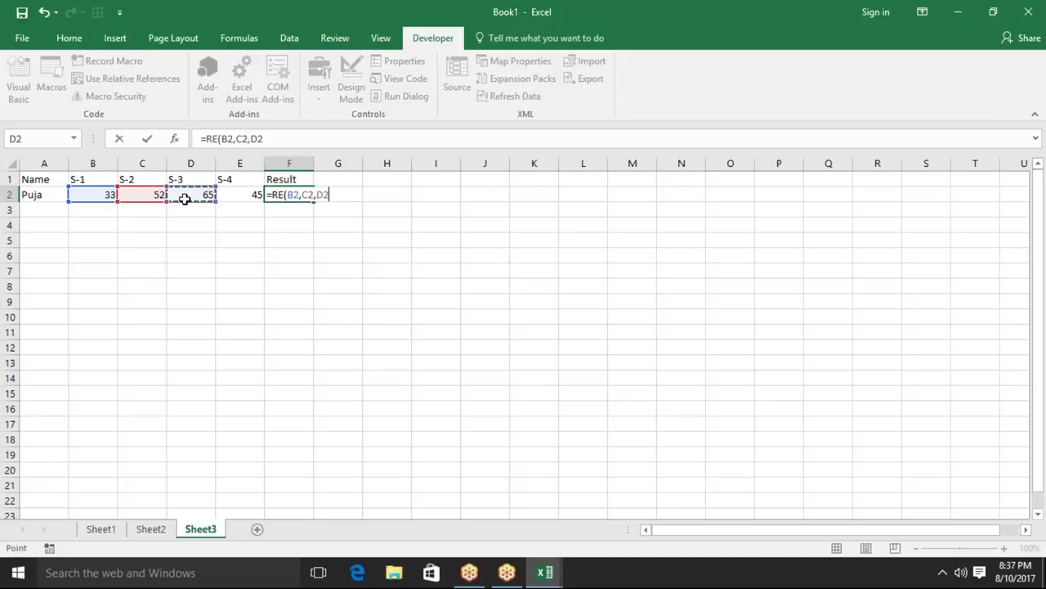
text(,)
click(240, 196)
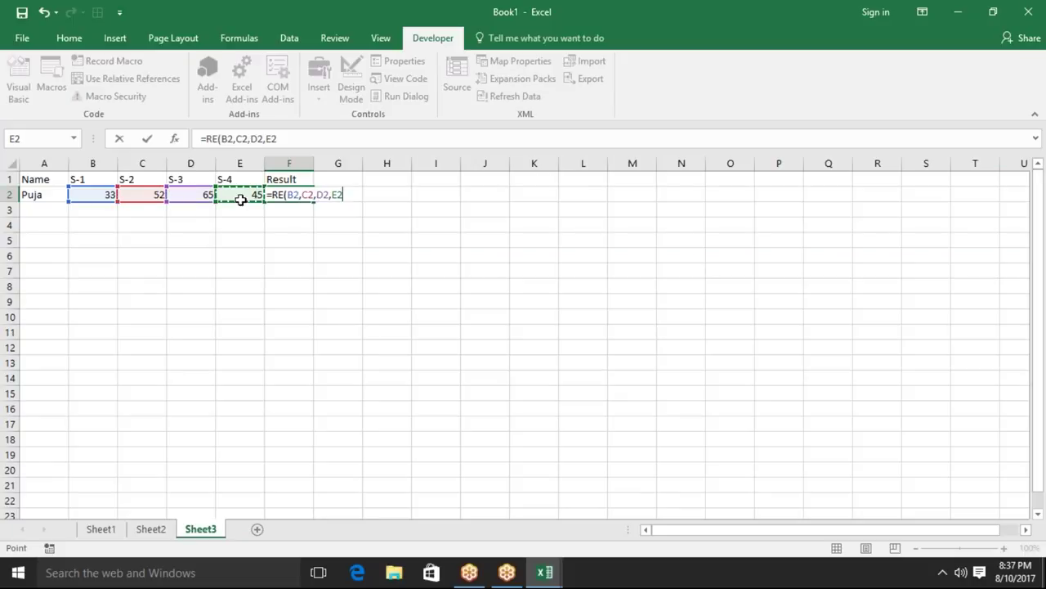
key(ctrl+Return)
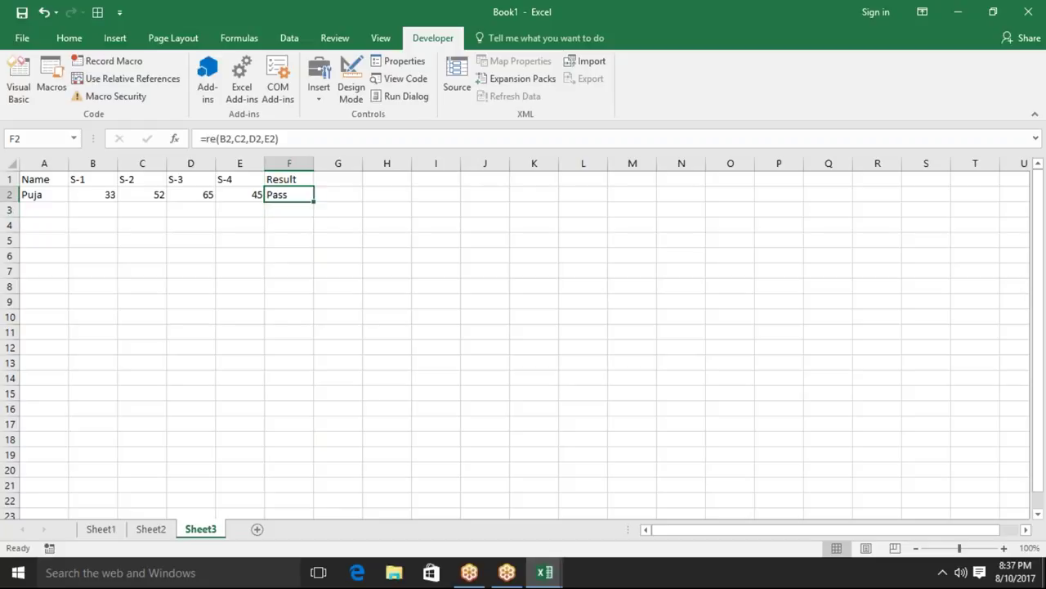
key(alt+Tab)
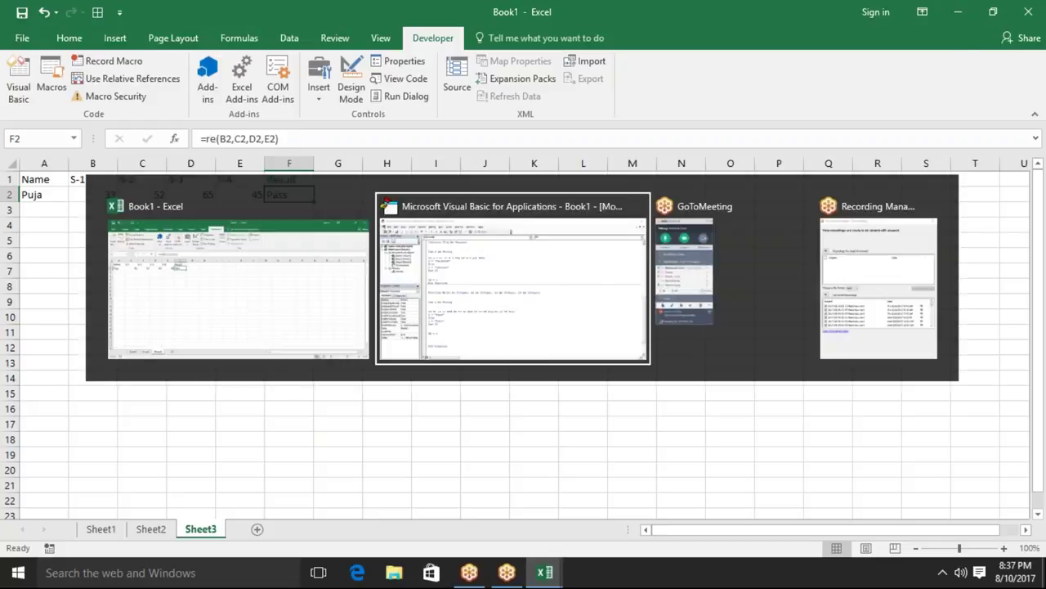
key(Down)
key(Down)
key(Return)
key(Return)
key(Return)
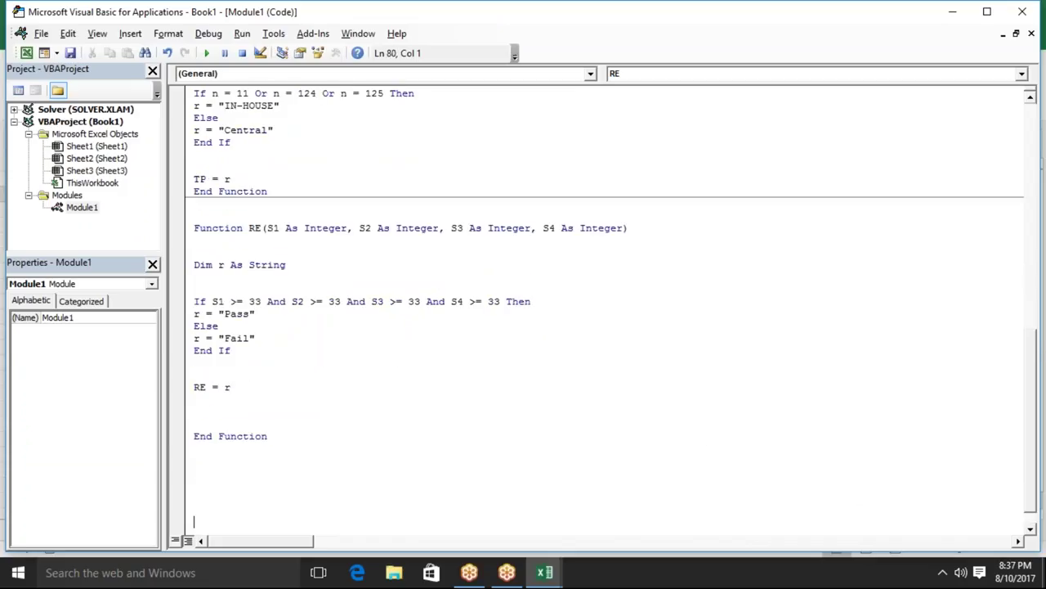
key(Return)
key(Return)
key(Return)
key(BackSpace)
key(BackSpace)
key(BackSpace)
key(BackSpace)
key(BackSpace)
key(Up)
key(Up)
key(Up)
key(Up)
key(Up)
key(Delete)
key(Delete)
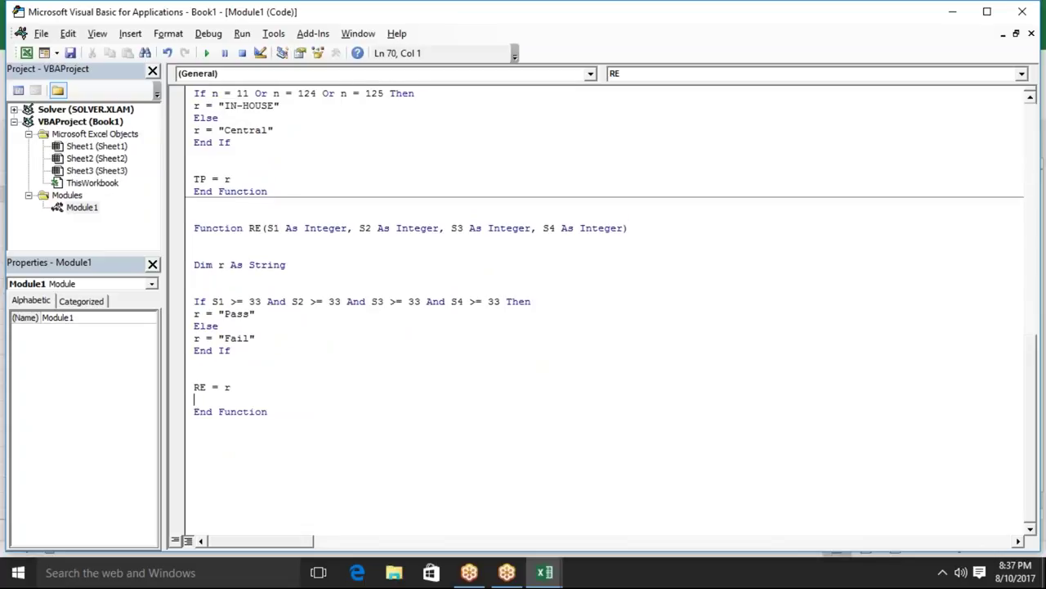
key(Up)
key(Up)
key(Up)
key(Delete)
key(Down)
key(Down)
key(Down)
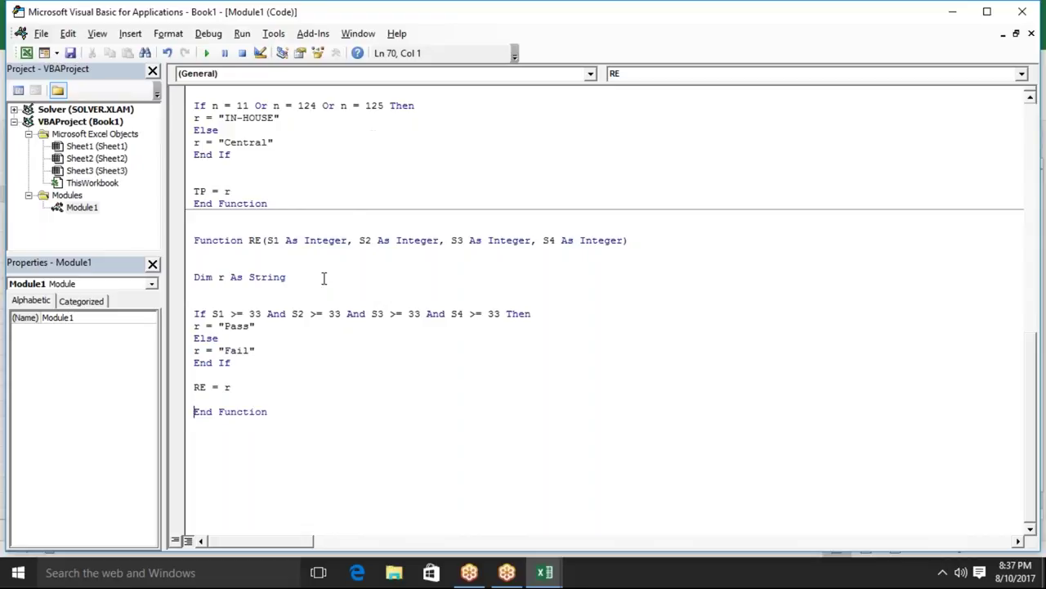
click(267, 240)
drag(270, 241, 536, 240)
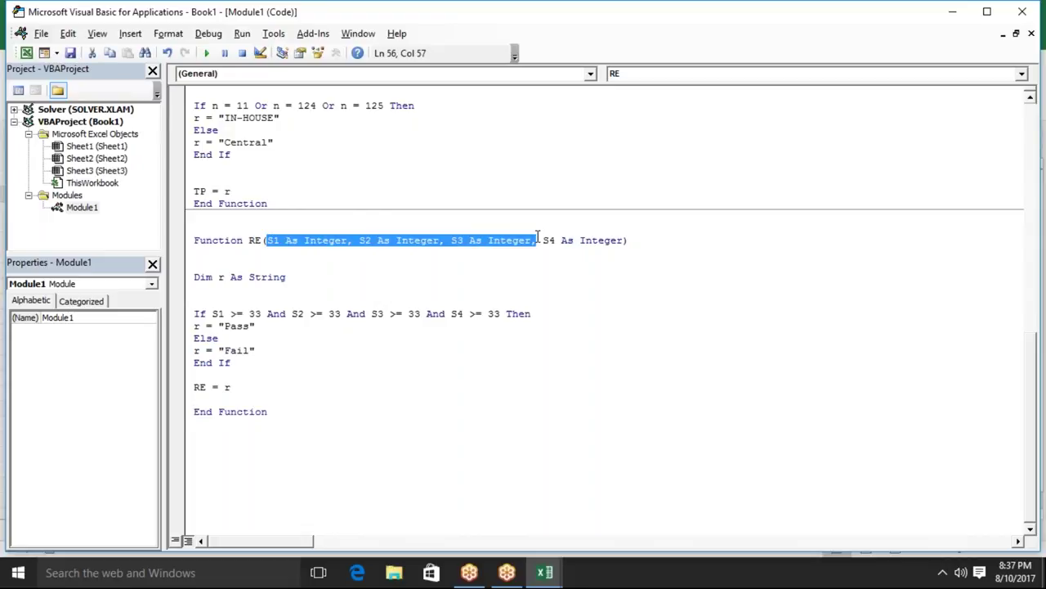
mouse_move(535, 313)
mouse_down()
mouse_move(449, 327)
mouse_move(208, 313)
mouse_up()
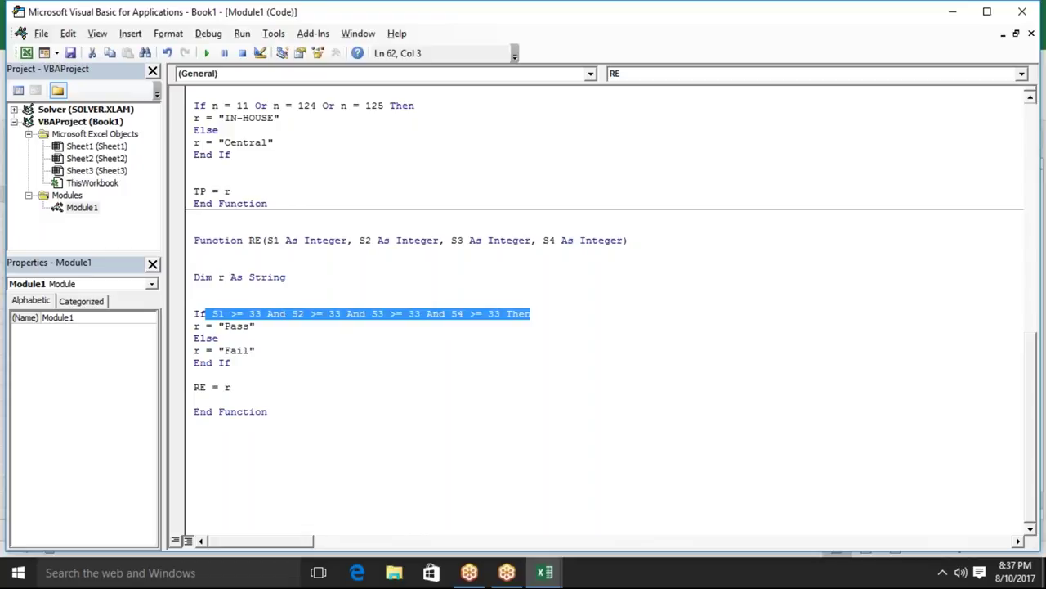
click(195, 469)
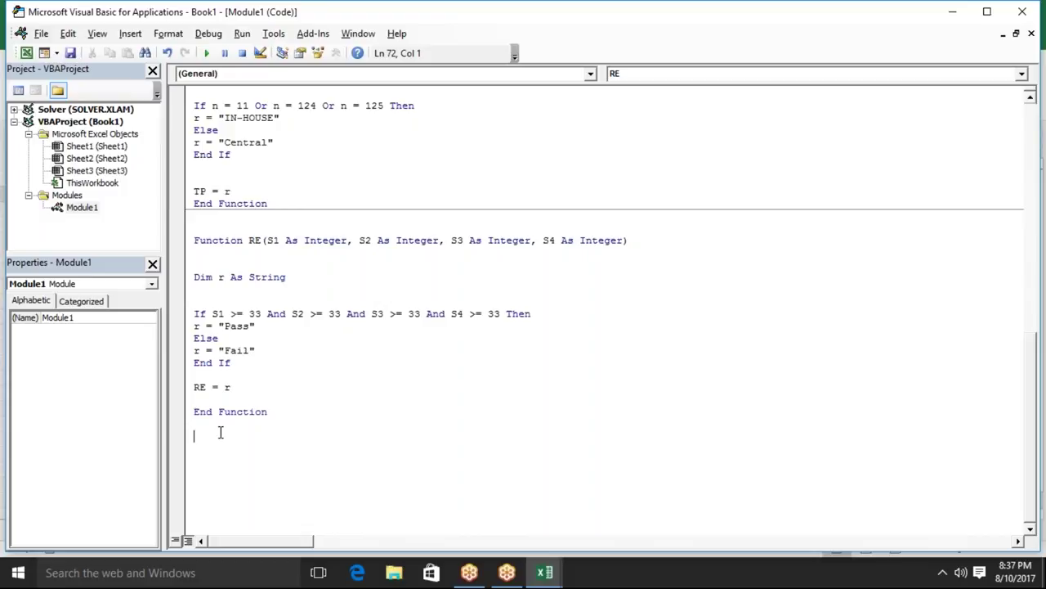
key(alt+F11)
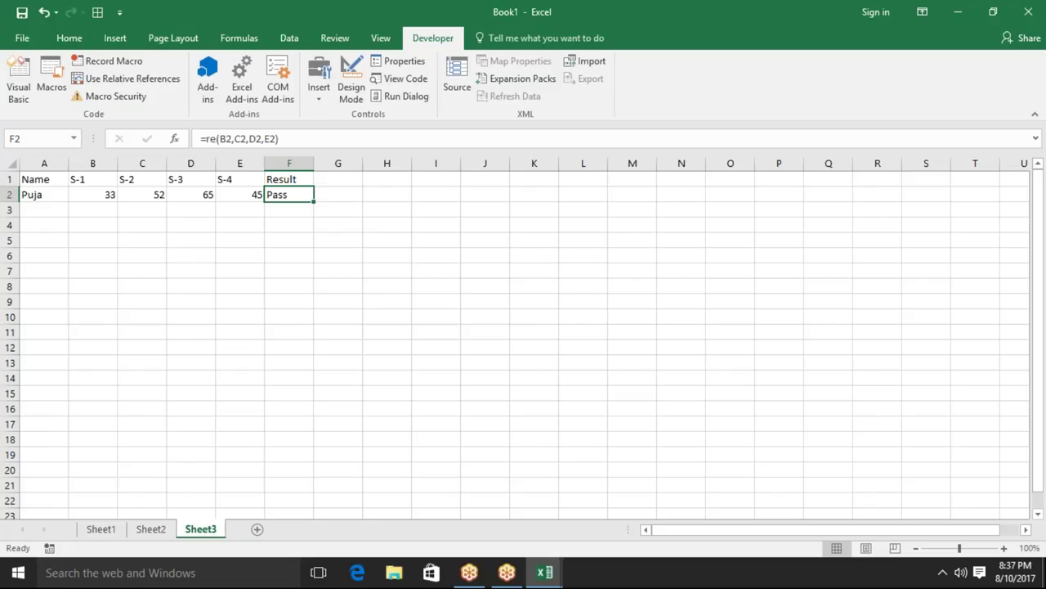
key(Up)
click(338, 195)
- Write the header Function RE_1(n As Range, c As Variant) below the RE function
key(alt+F11)
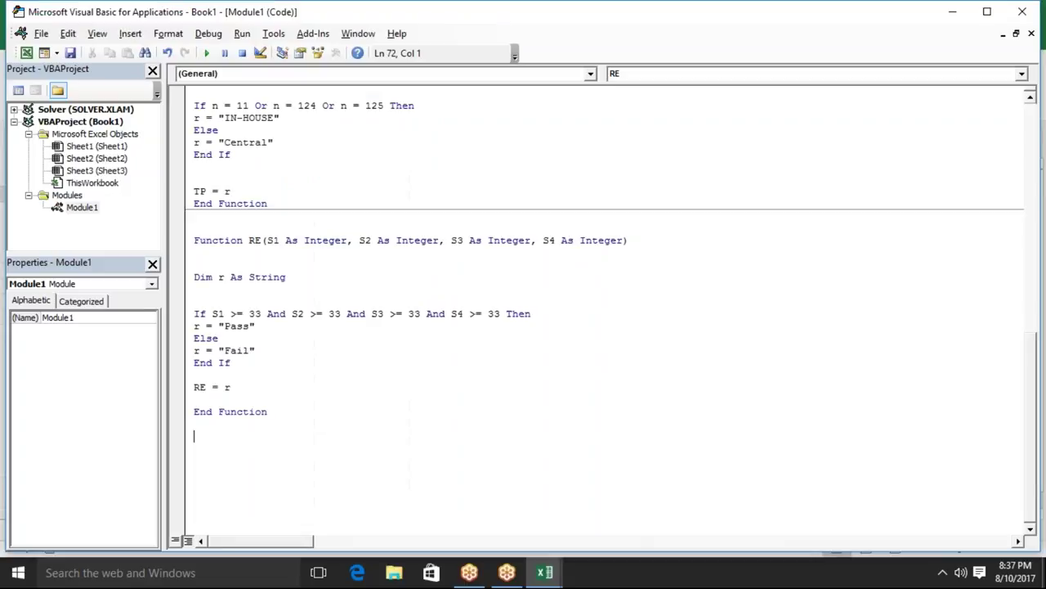
text(f)
key(BackSpace)
text(funct)
text(ion RE_1)
text(()
text(n as Range)
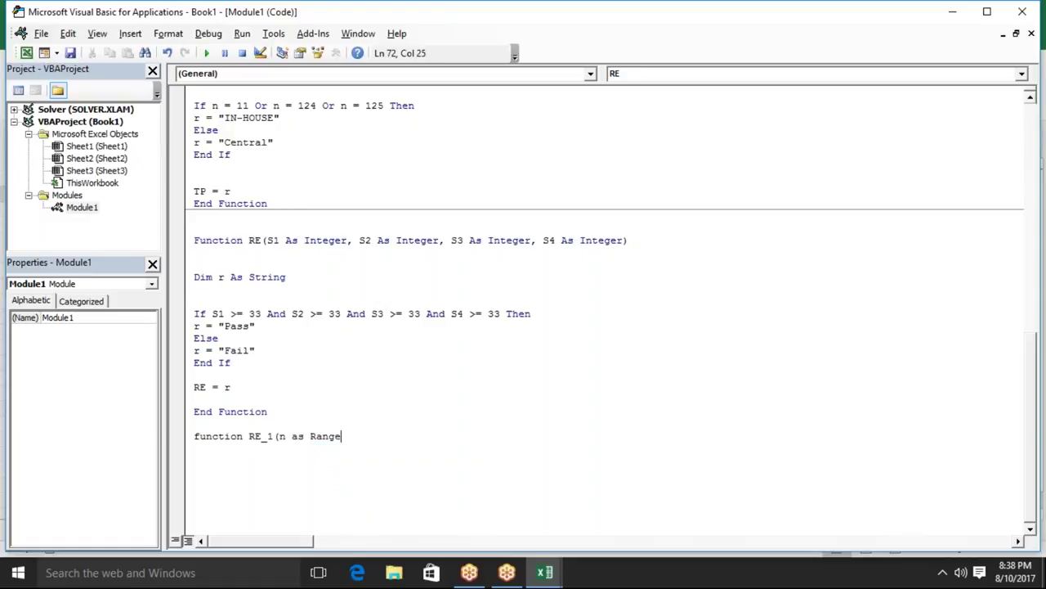
text())
key(BackSpace)
text(c as )
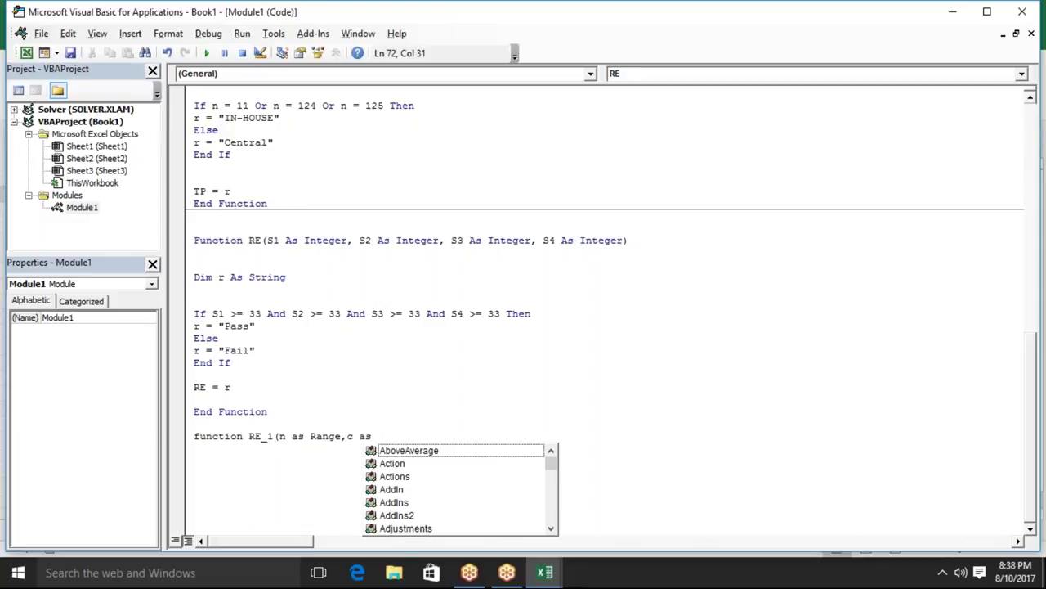
text(ver)
key(Down)
key(Down)
key(Tab)
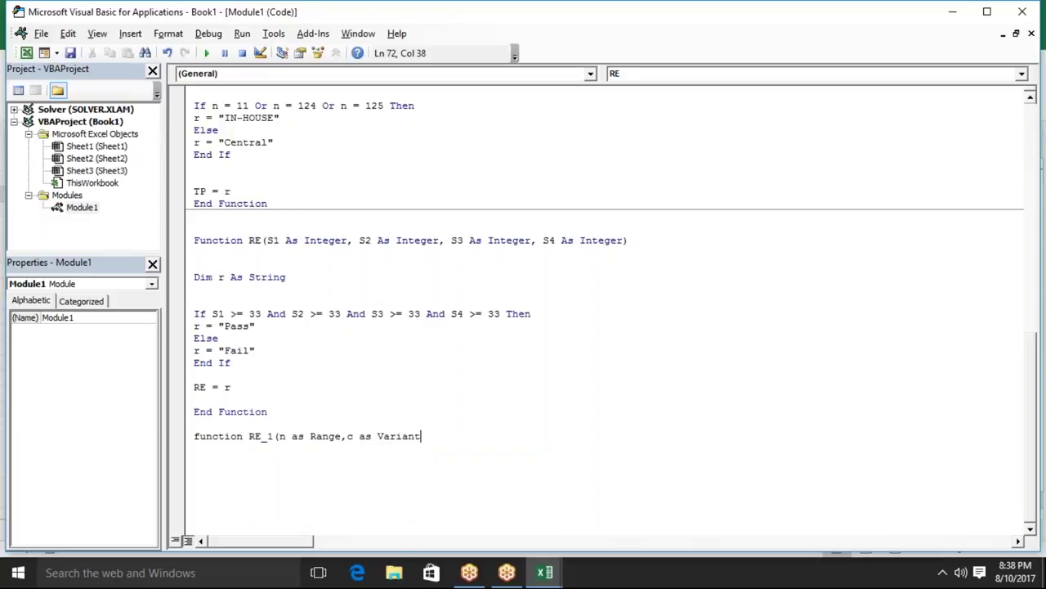
text())
key(Return)
key(Return)
key(Return)
- Declare r As Integer inside RE_1
click(194, 460)
text(dim r as)
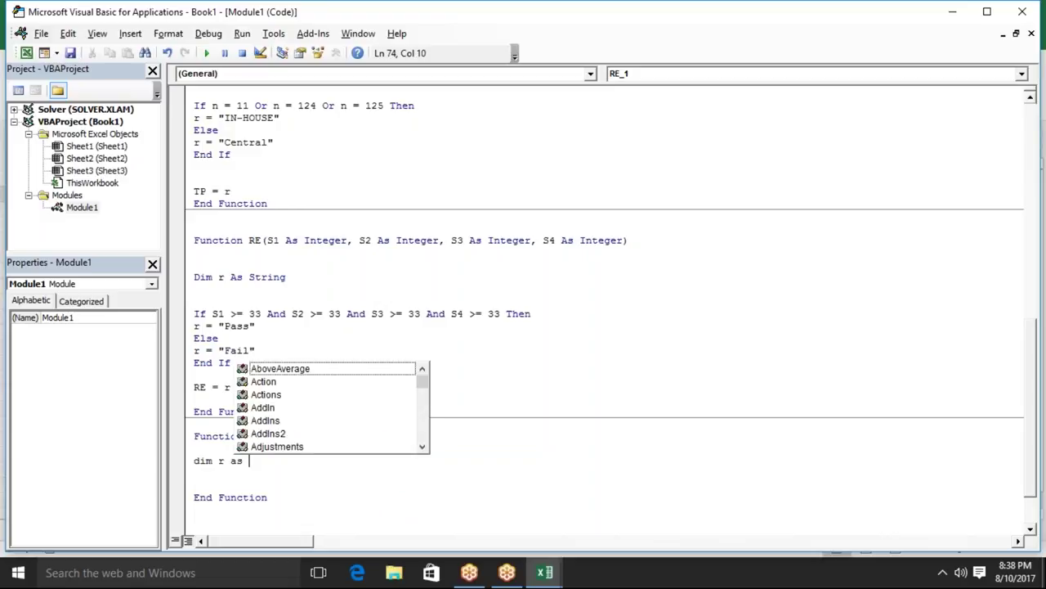
text( int)
key(Return)
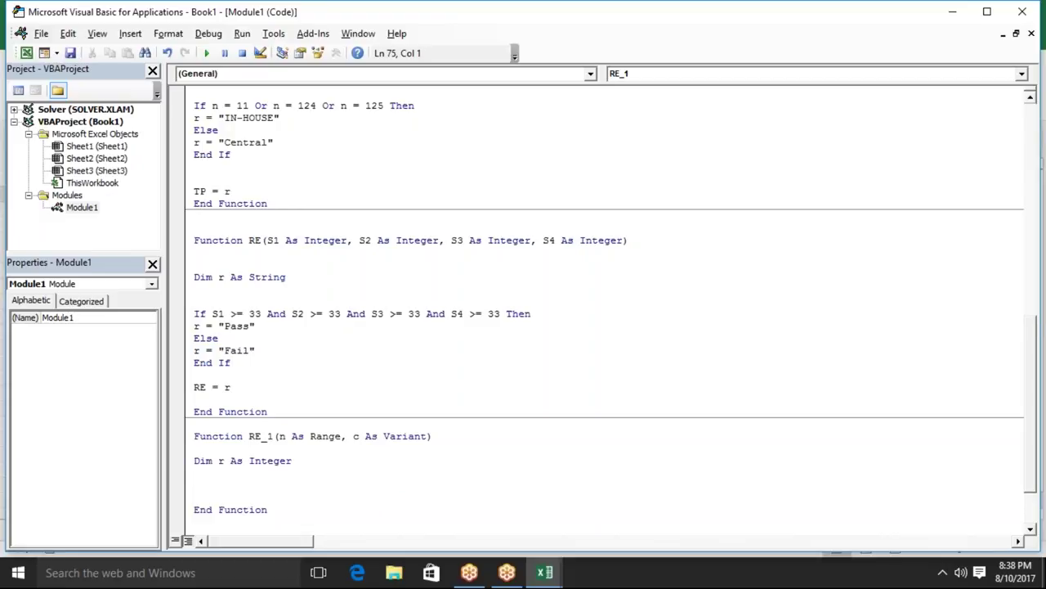
key(Return)
key(Return)
key(Down)
scroll(605, 311, down, 1)
key(Down)
- Add the declaration Dim k As Range below the r declaration
click(194, 459)
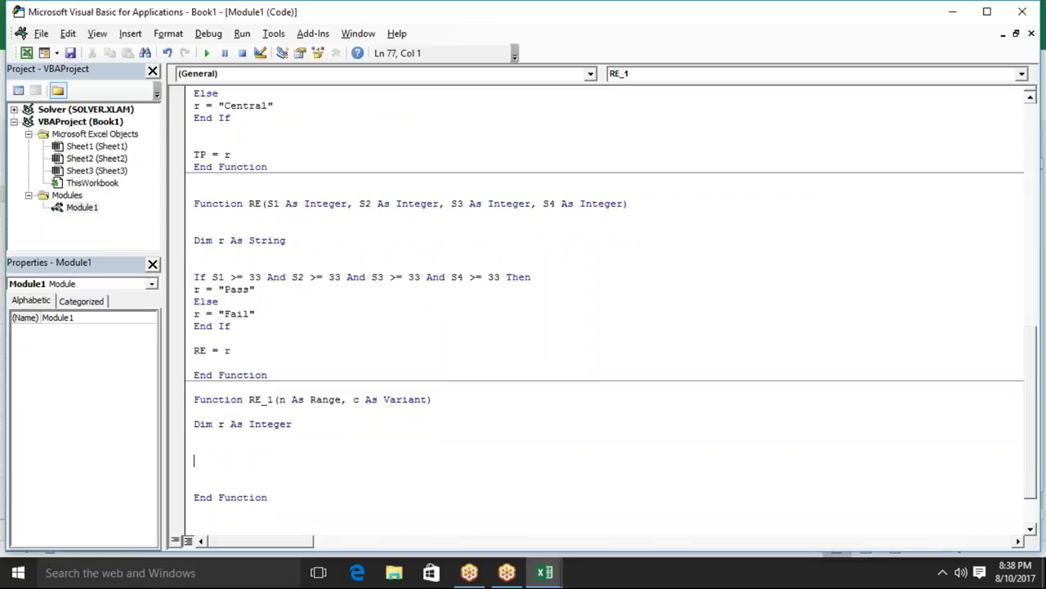
text(Fo)
key(BackSpace)
key(BackSpace)
key(Up)
click(195, 435)
text(do)
key(BackSpace)
key(BackSpace)
text(dim )
text(k as ra)
key(Tab)
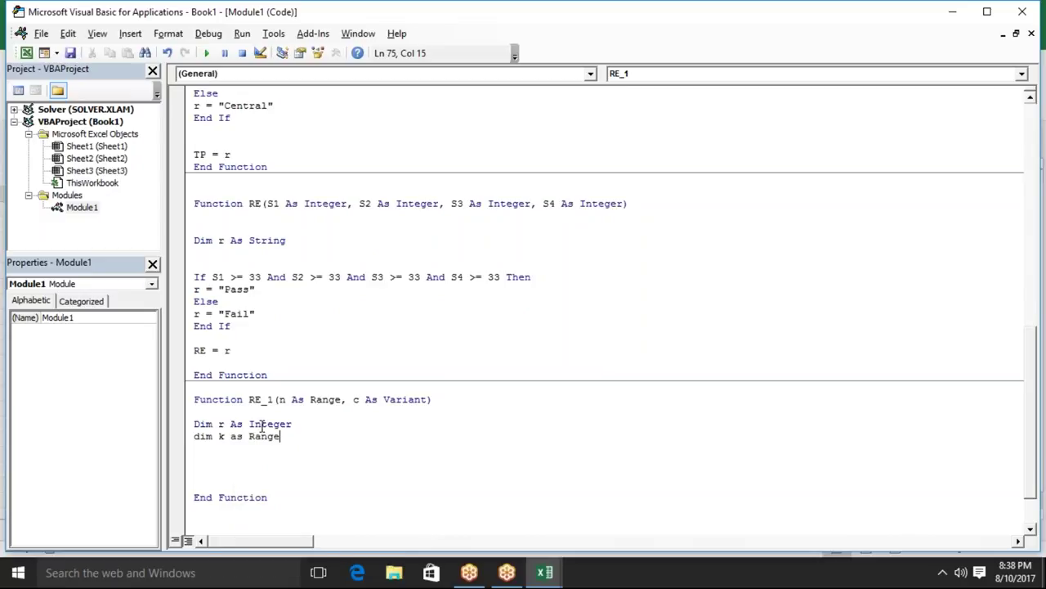
key(Return)
key(Return)
key(Down)
key(Down)
key(Down)
key(Down)
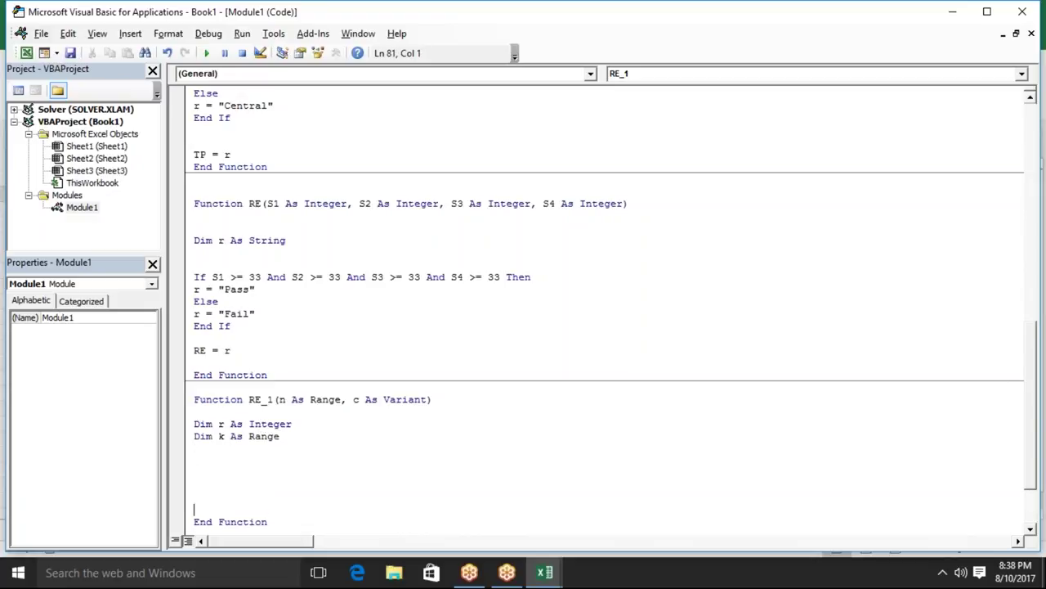
key(Down)
key(Up)
key(Up)
key(Up)
key(Up)
- Add a For Each k In n loop containing If k.Value >= 33 Then
text(for each r in)
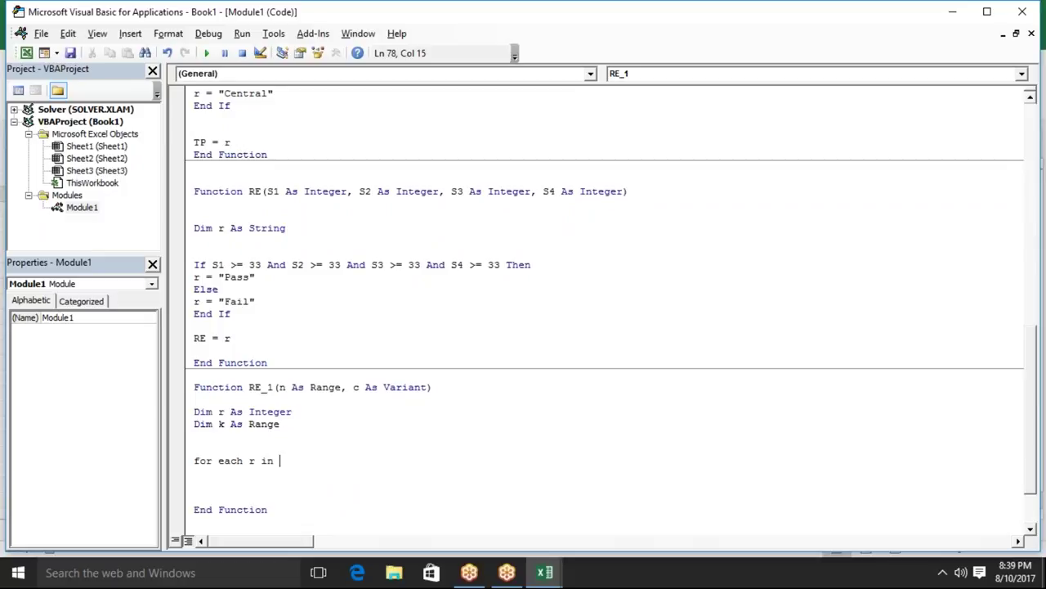
key(BackSpace)
key(BackSpace)
key(BackSpace)
key(BackSpace)
key(BackSpace)
text(k )
text(in )
text(n)
key(Down)
key(Down)
key(Down)
key(Return)
key(Down)
key(ctrl+y)
key(Up)
key(Up)
key(Up)
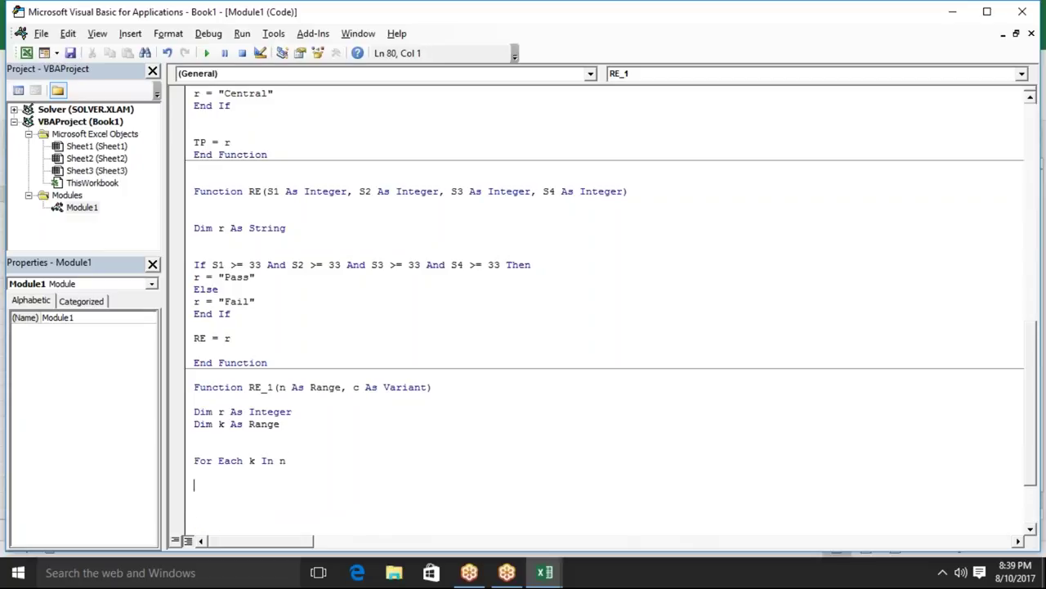
text(if )
text(k)
text(.v)
key(Tab)
text(>=33 )
text(then)
- Change the loop's condition to If k.Value < 33 Then
key(Return)
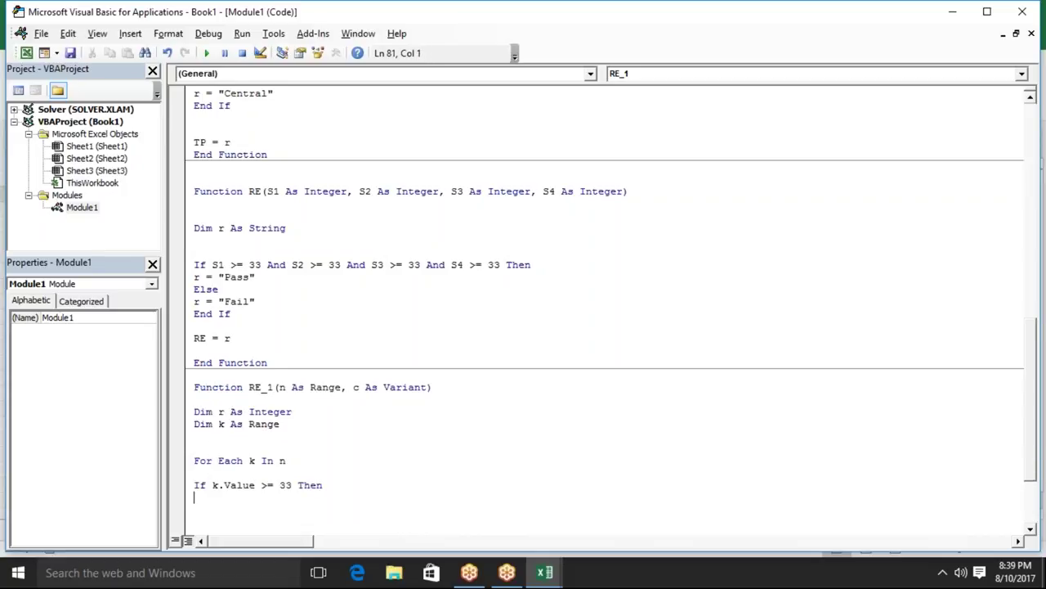
key(Return)
key(Return)
key(Return)
key(Down)
key(Down)
key(Down)
key(Up)
key(Up)
key(Up)
key(Up)
key(Up)
key(Up)
text(r)
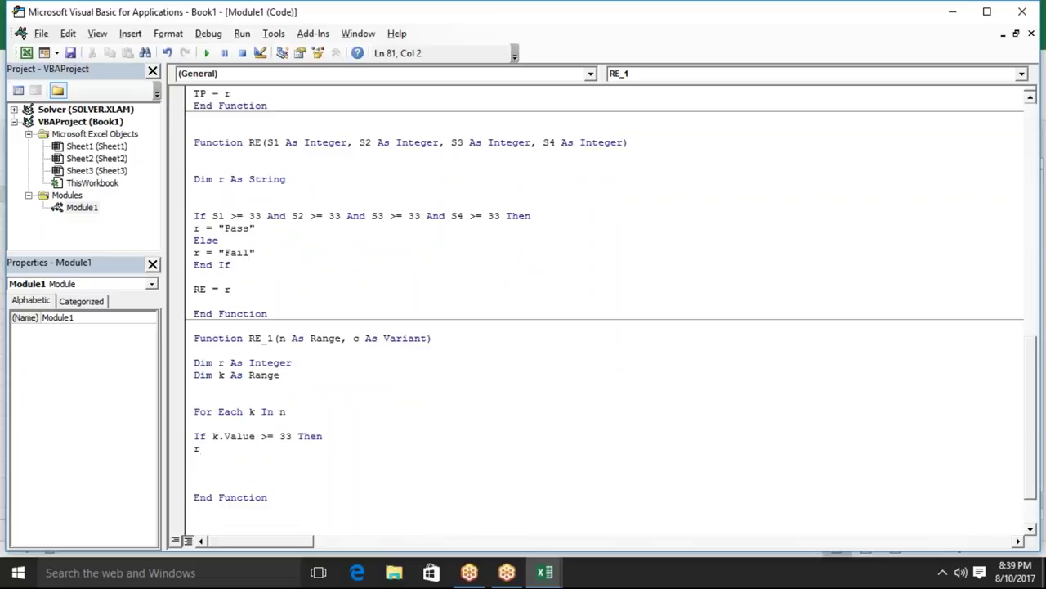
key(BackSpace)
click(274, 437)
double_click(277, 437)
key(Delete)
text(<)
- Inside the If, set RE_1 = "Fail", add Exit Function, and close with End If
click(235, 465)
click(232, 449)
text(RE_1 = )
text("Fail")
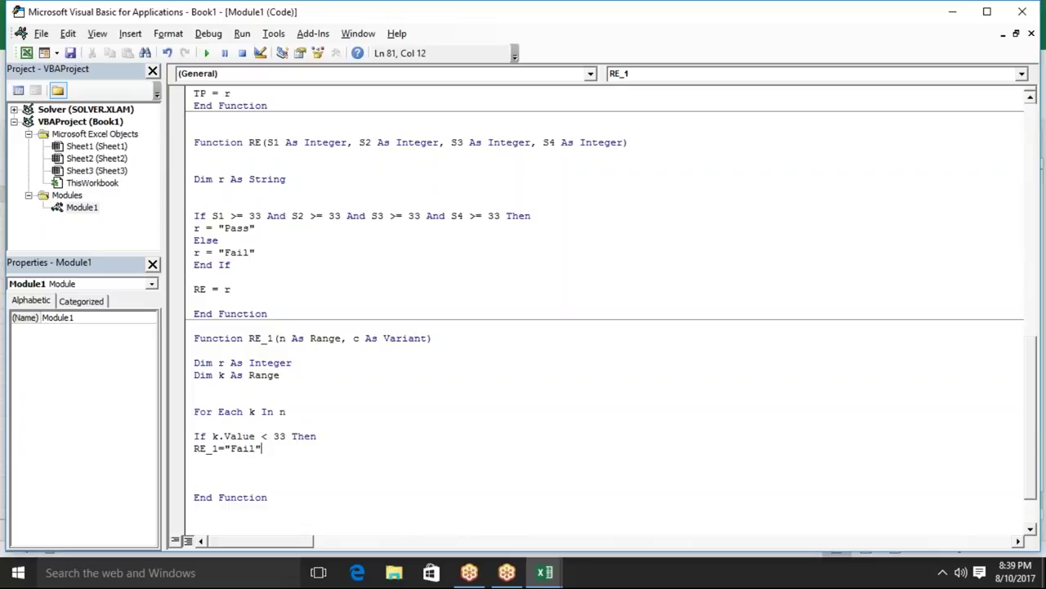
key(Return)
text(else)
key(BackSpace)
key(BackSpace)
key(BackSpace)
key(BackSpace)
text(exit function)
key(Return)
text(end if)
key(Return)
- Close the loop with Next k, add the final RE_1 assignment, and return to Excel
key(Return)
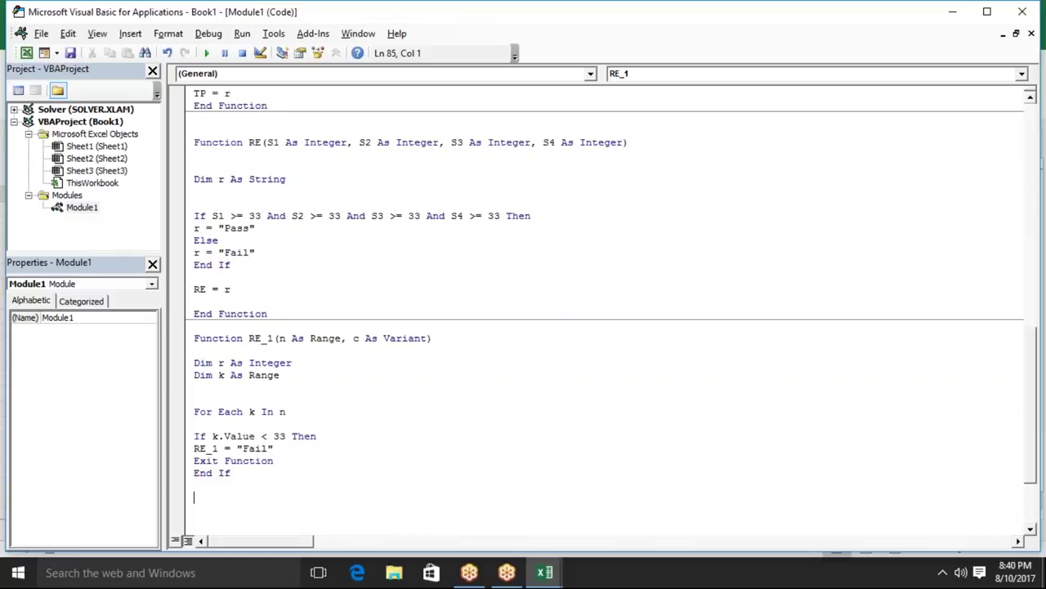
text(RE)
text(_1 = "Fail")
key(Return)
key(Return)
key(Return)
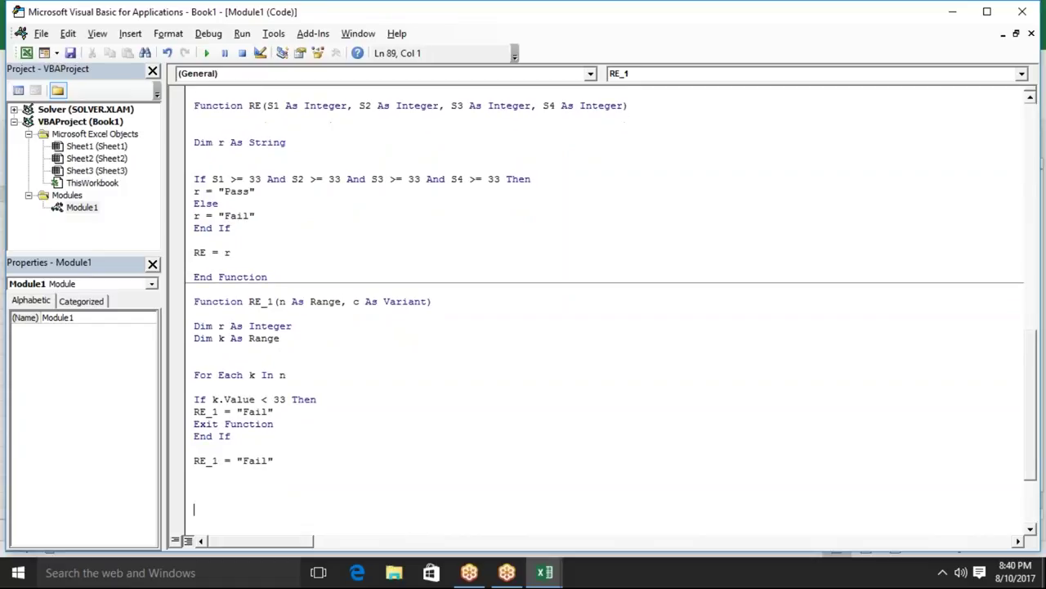
key(Up)
key(Up)
key(shift+Up)
key(ctrl+z)
key(Up)
key(Up)
key(Up)
key(Up)
text(next k)
key(Return)
key(Return)
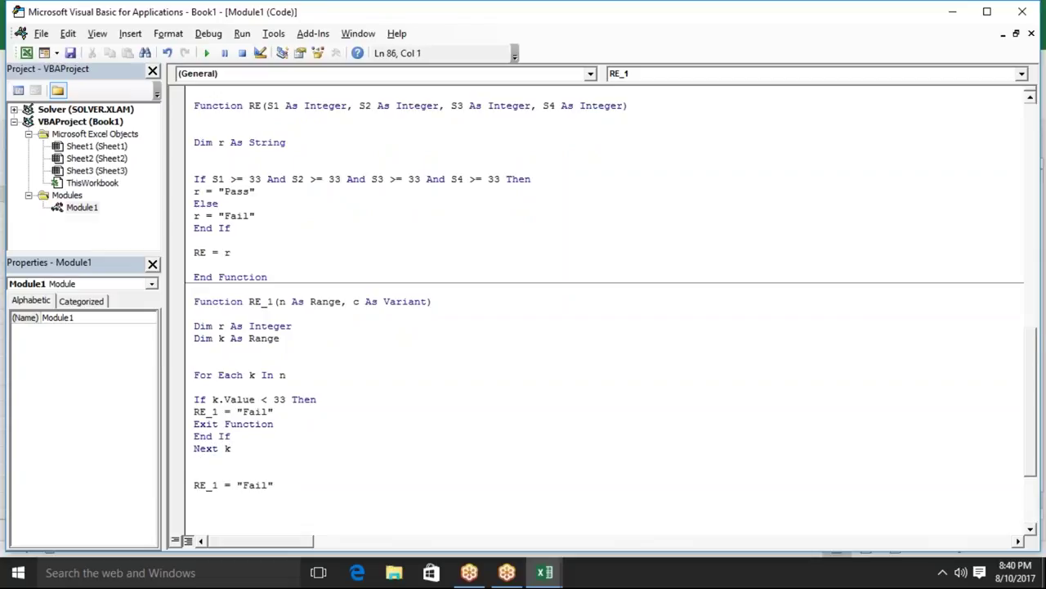
key(alt+Tab)
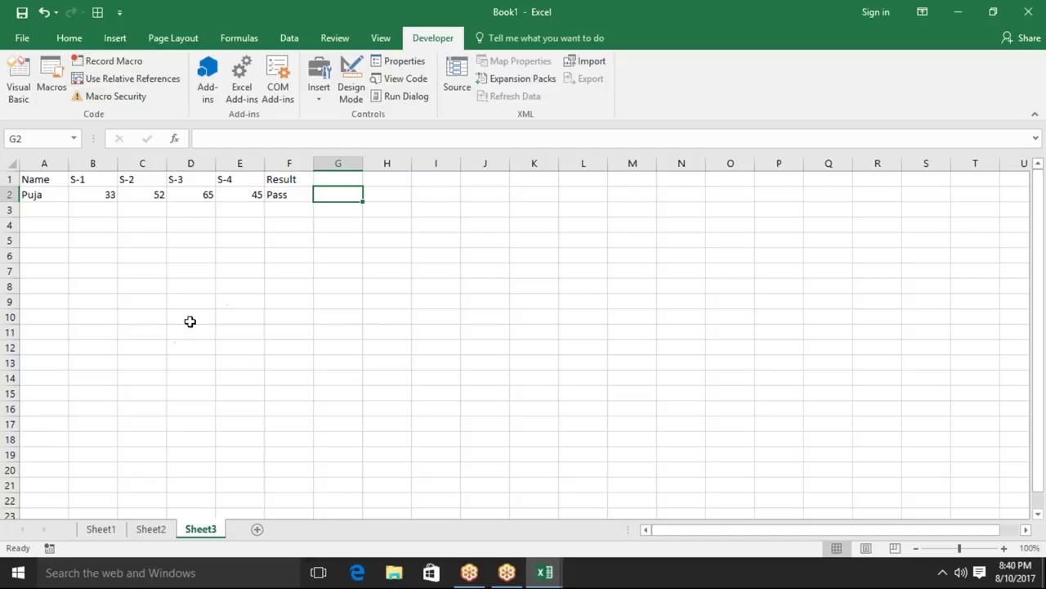
- Enter =RE_1(B2:E2,33) in G2, showing Fail, then reopen the VBA editor
text(=)
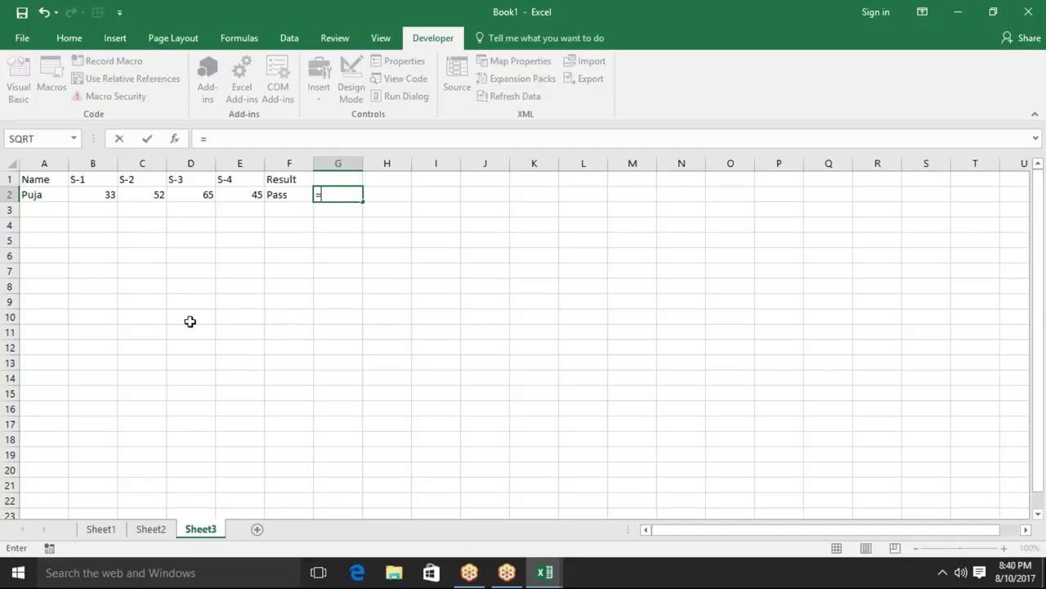
text(re)
key(Down)
key(Tab)
click(98, 192)
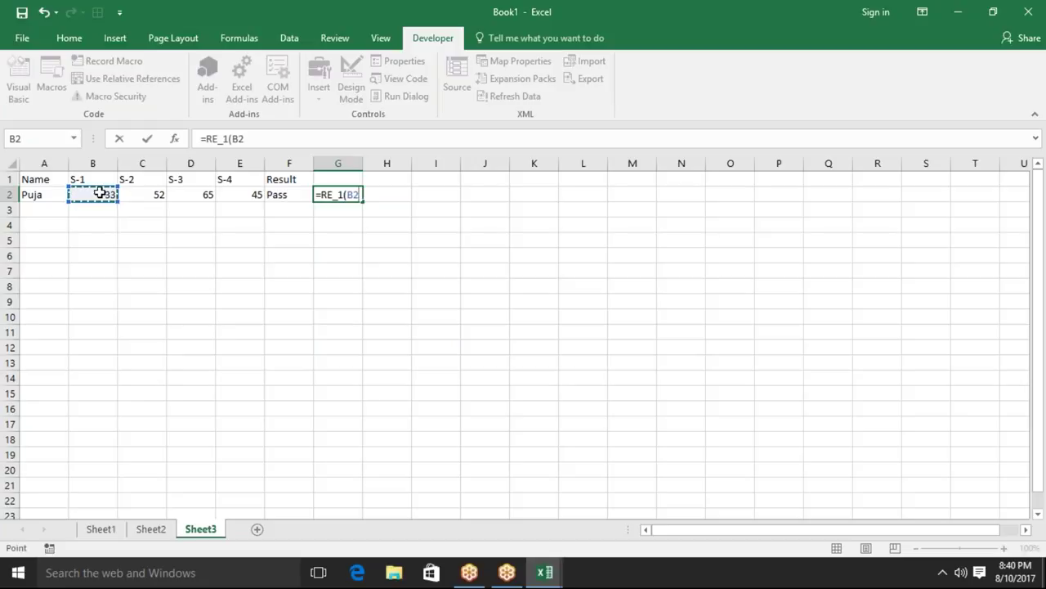
drag(98, 192, 226, 193)
text(,)
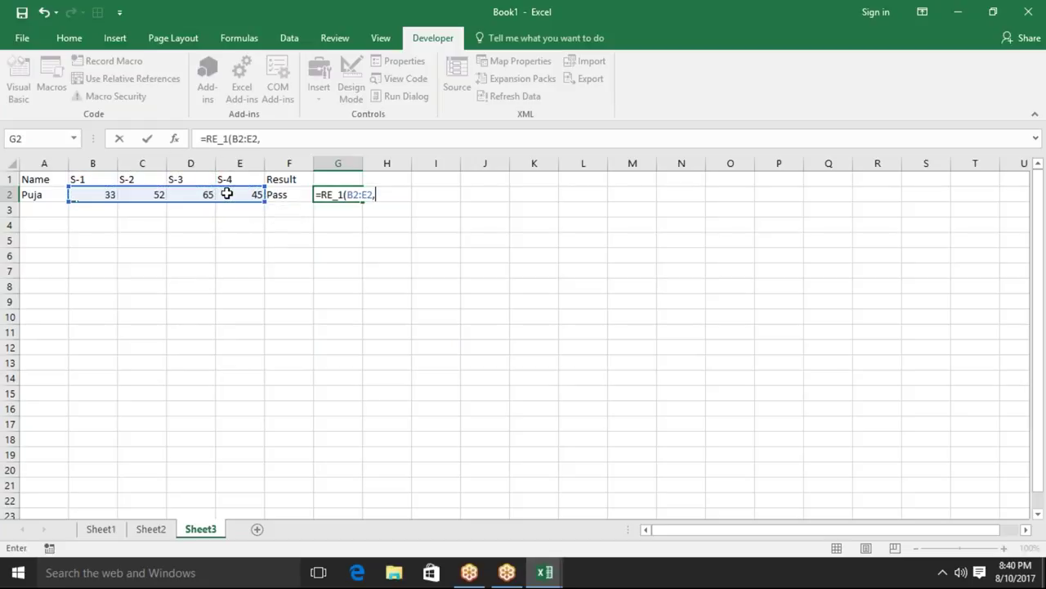
text(33)
key(Return)
key(Up)
key(alt+F11)
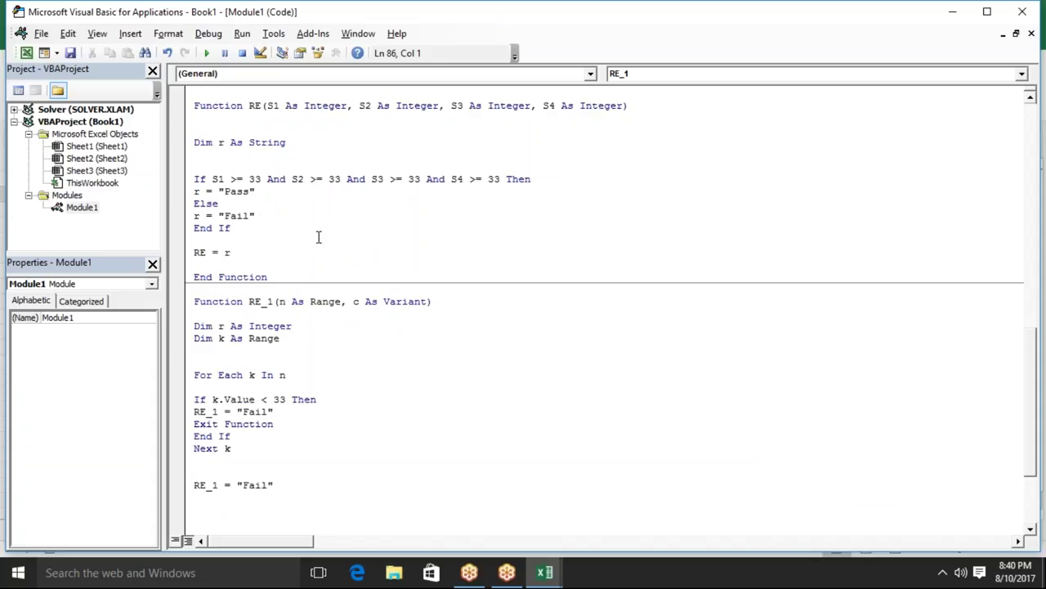
- Replace the hard-coded 33 in RE_1's If condition with the cutoff parameter c
double_click(279, 399)
text(c)
click(279, 434)
click(275, 452)
double_click(278, 400)
double_click(255, 412)
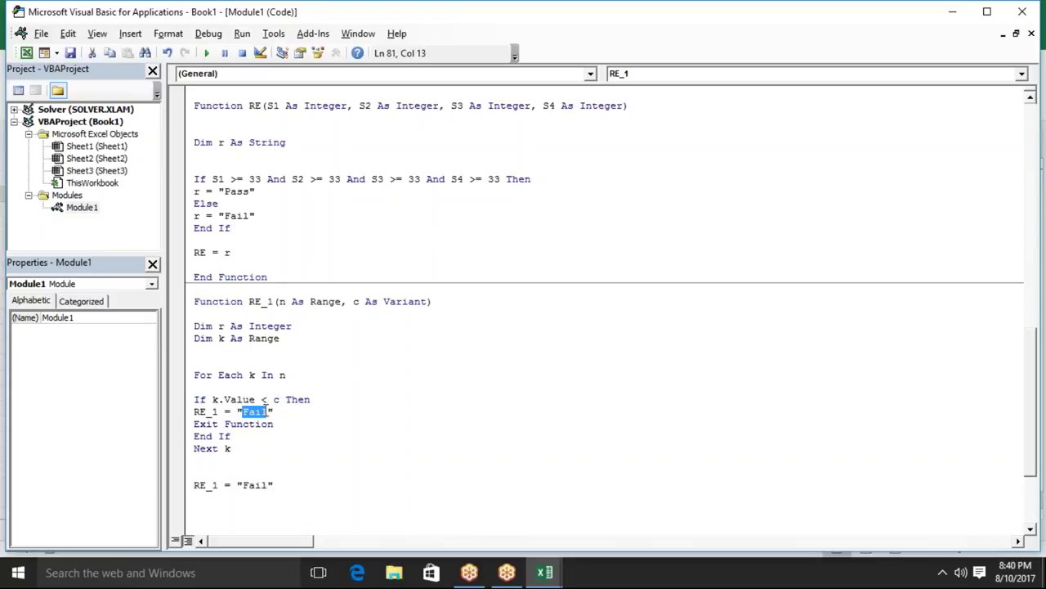
- Delete the unused integer declaration from RE_1
click(282, 352)
drag(293, 327, 193, 326)
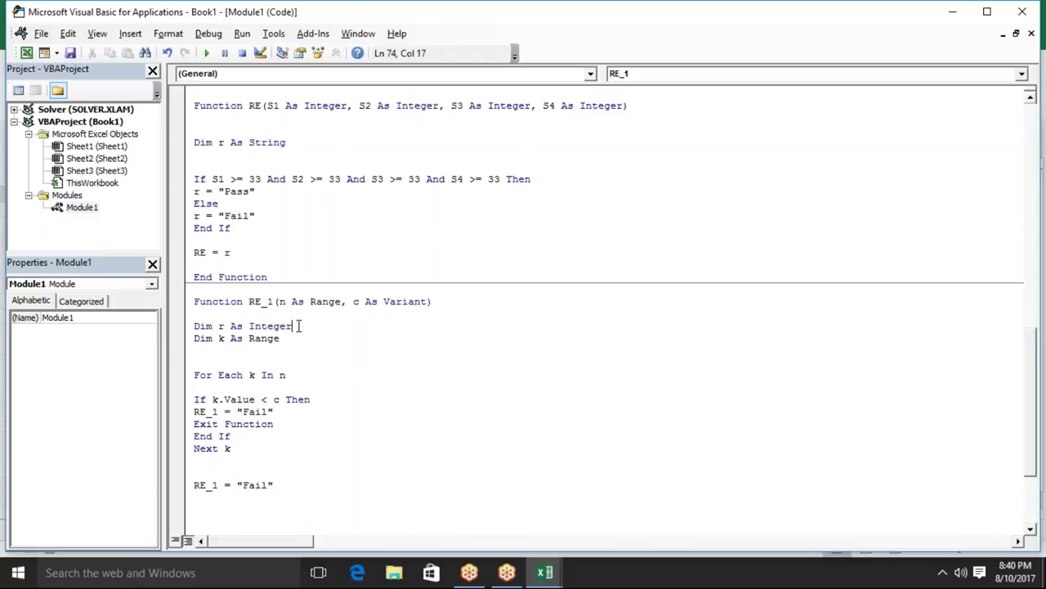
key(Delete)
click(210, 364)
click(218, 375)
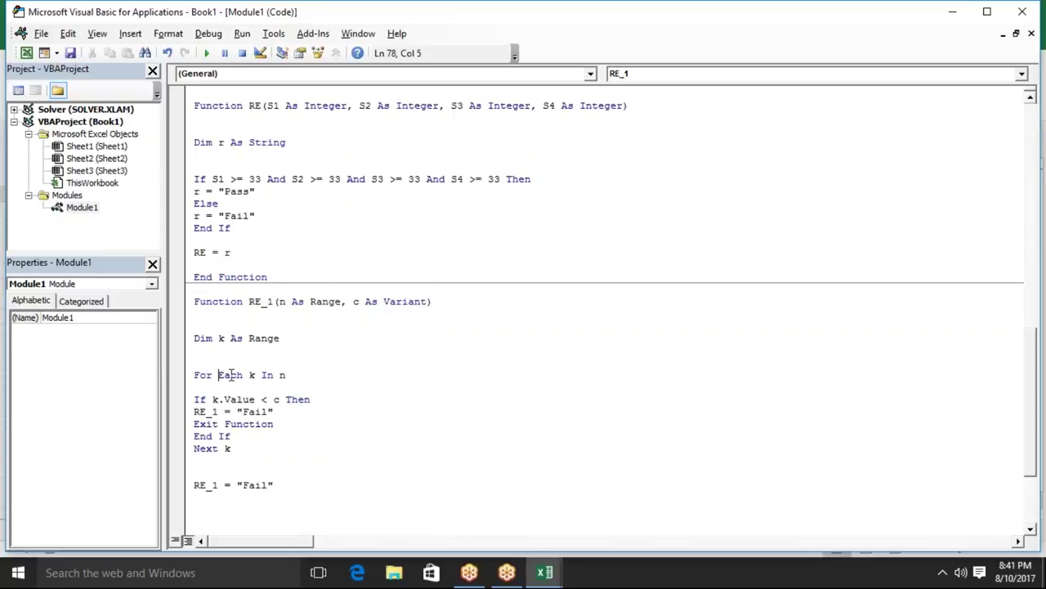
click(254, 375)
click(285, 383)
- Review RE_1's Range parameter n, loop variable k, cutoff c and the early Fail exit
double_click(296, 300)
click(251, 374)
double_click(276, 400)
key(Down)
drag(276, 411, 196, 412)
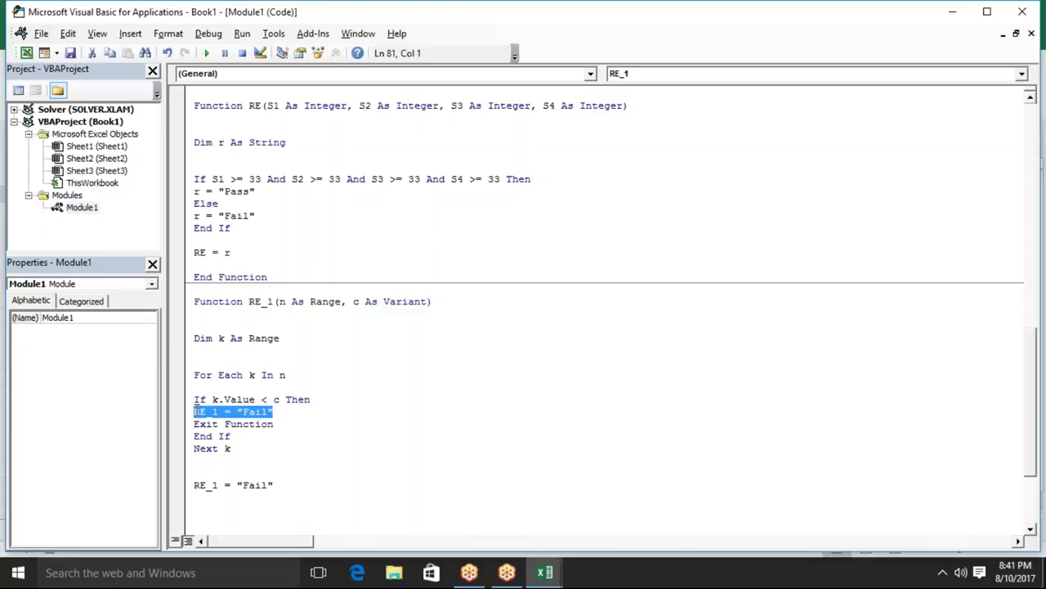
click(196, 413)
drag(273, 413, 286, 417)
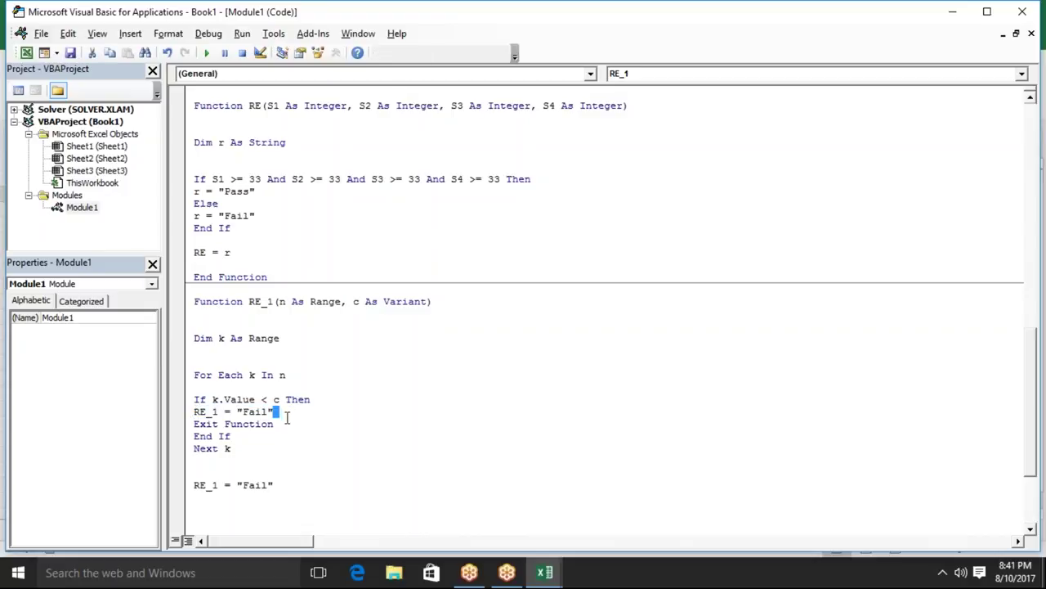
drag(193, 423, 287, 423)
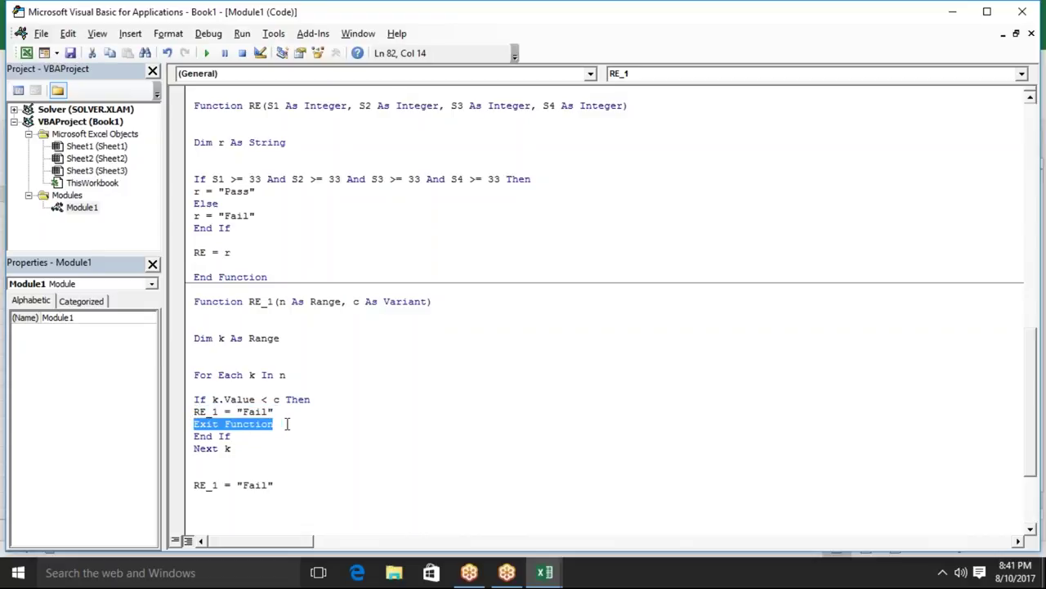
drag(237, 449, 192, 398)
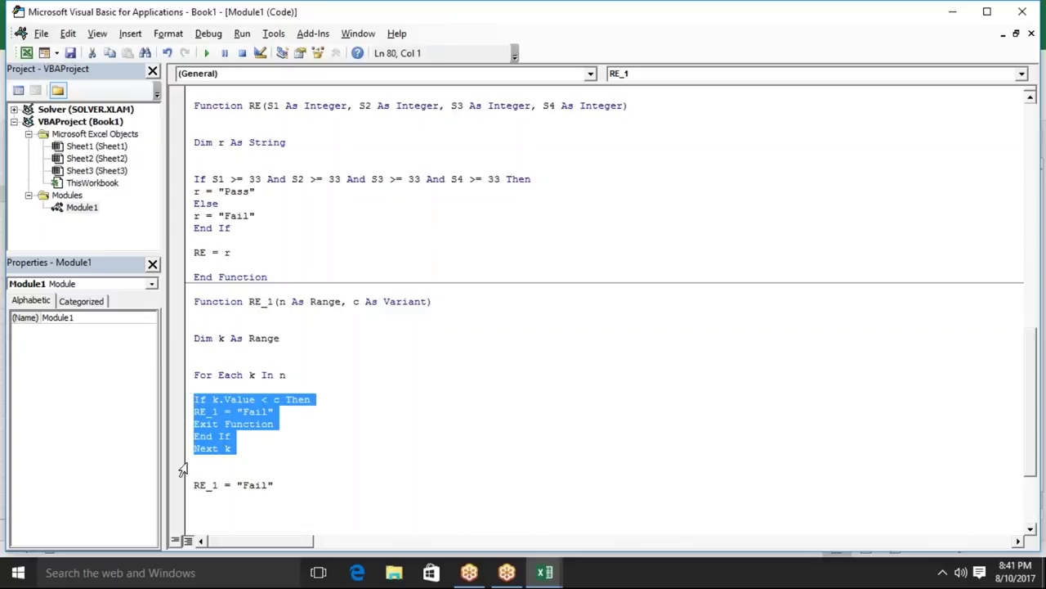
- Change the final RE_1 = "Fail" line to return "Pass"
click(248, 484)
double_click(248, 484)
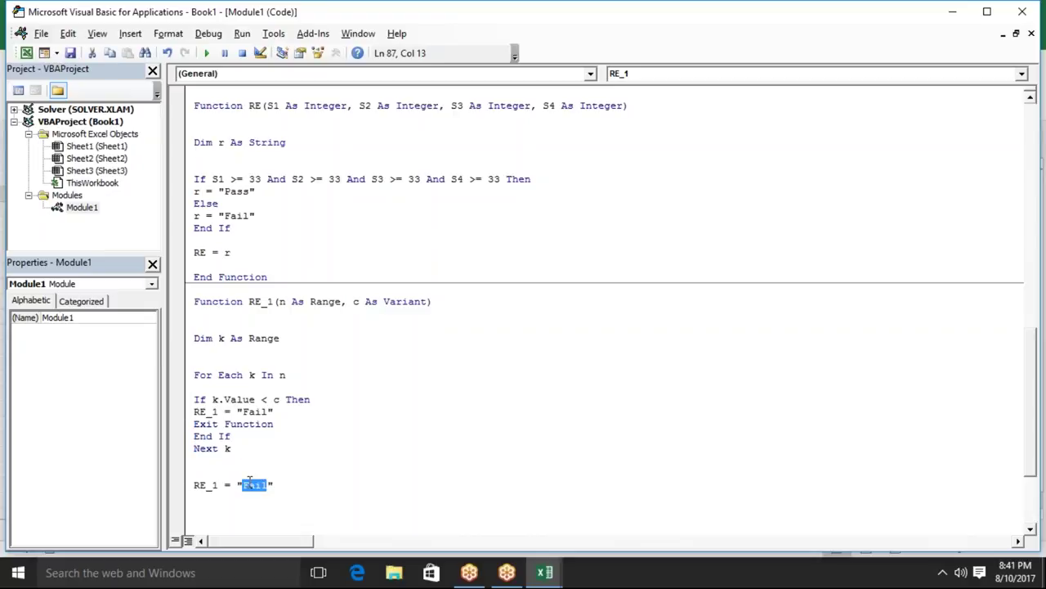
text(Pass)
click(284, 466)
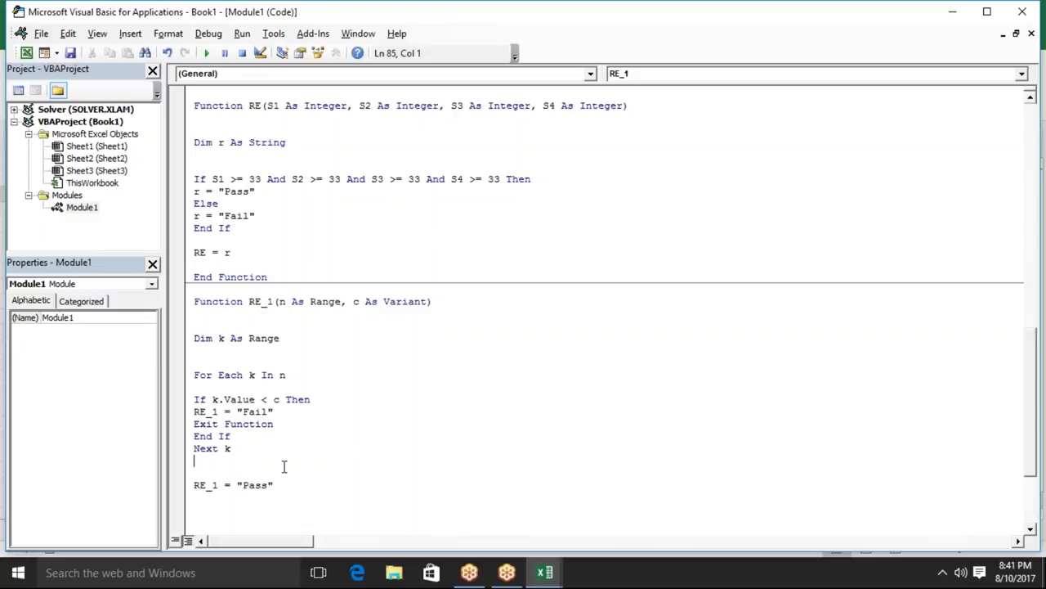
- Re-enter G2's formula so it recalculates with the revised RE_1
key(Down)
key(Down)
key(Down)
key(alt+Tab)
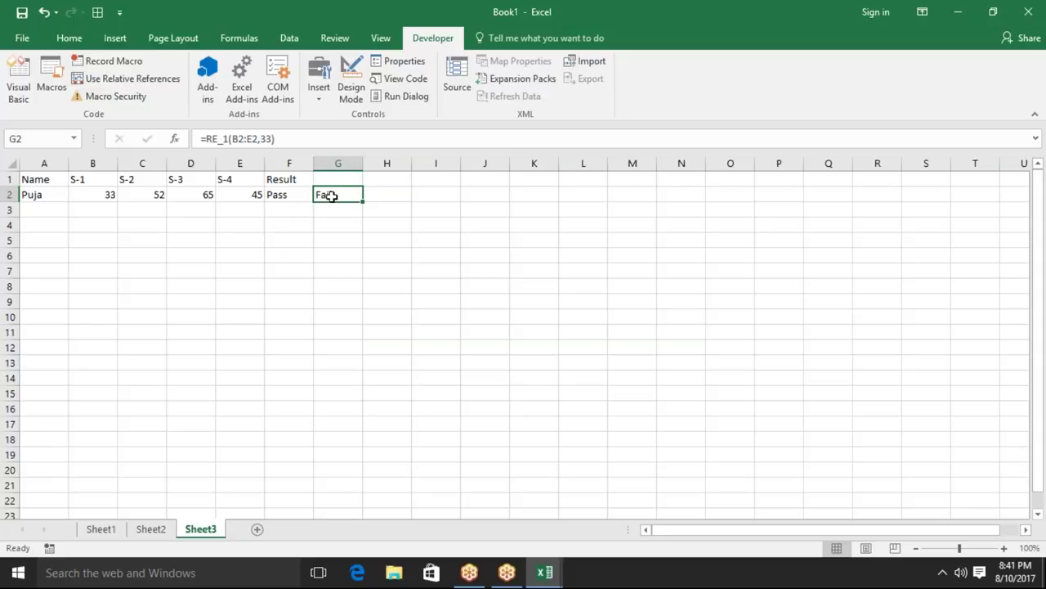
double_click(335, 197)
key(Return)
key(Up)
key(alt+Tab)
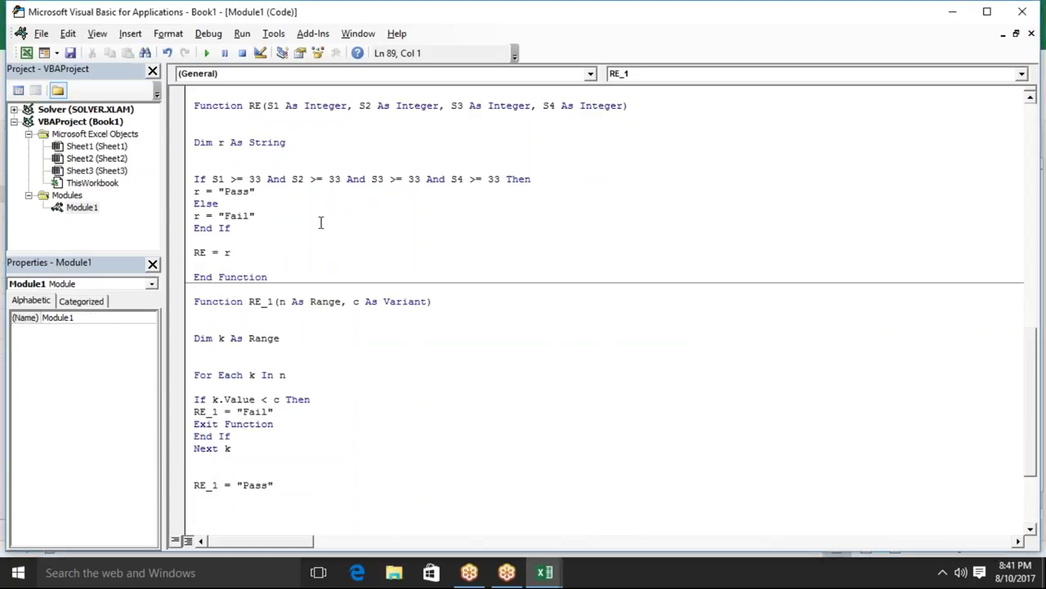
- Check the scores in B2 through E2, then return to Module1 in the VBA editor
key(alt+Tab)
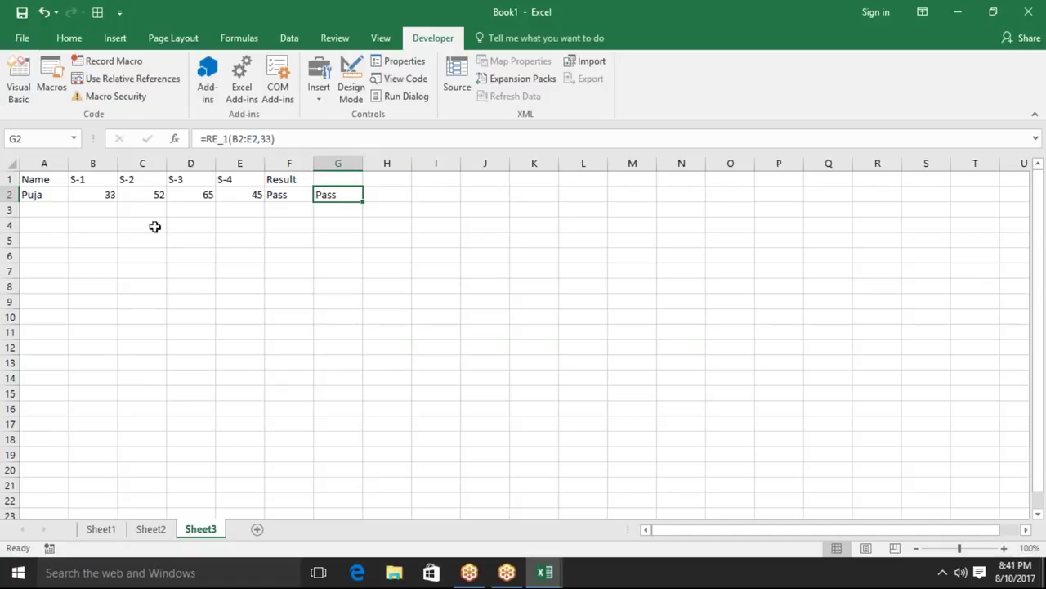
click(105, 192)
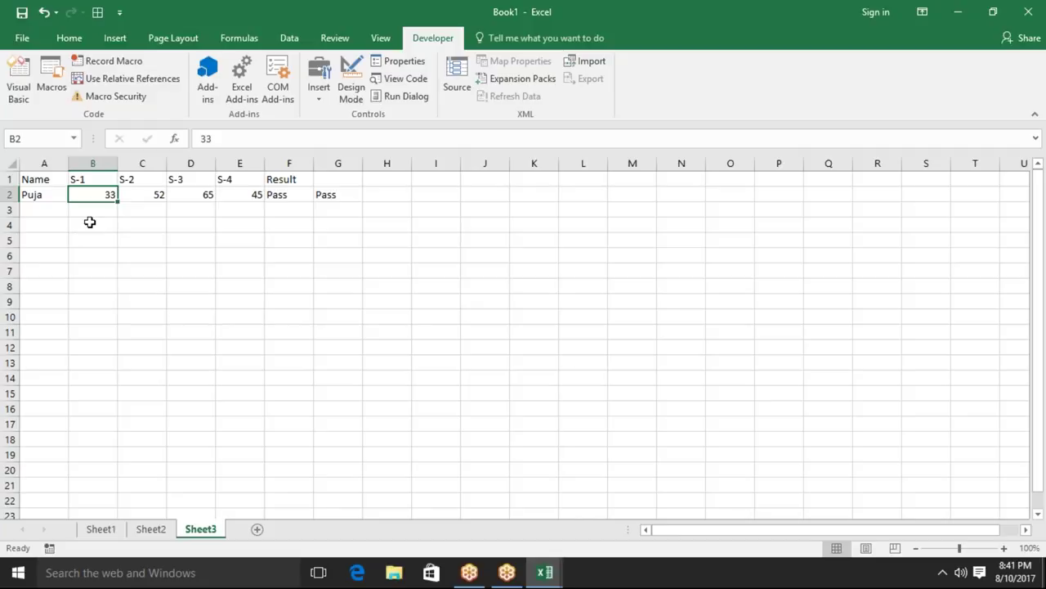
key(Right)
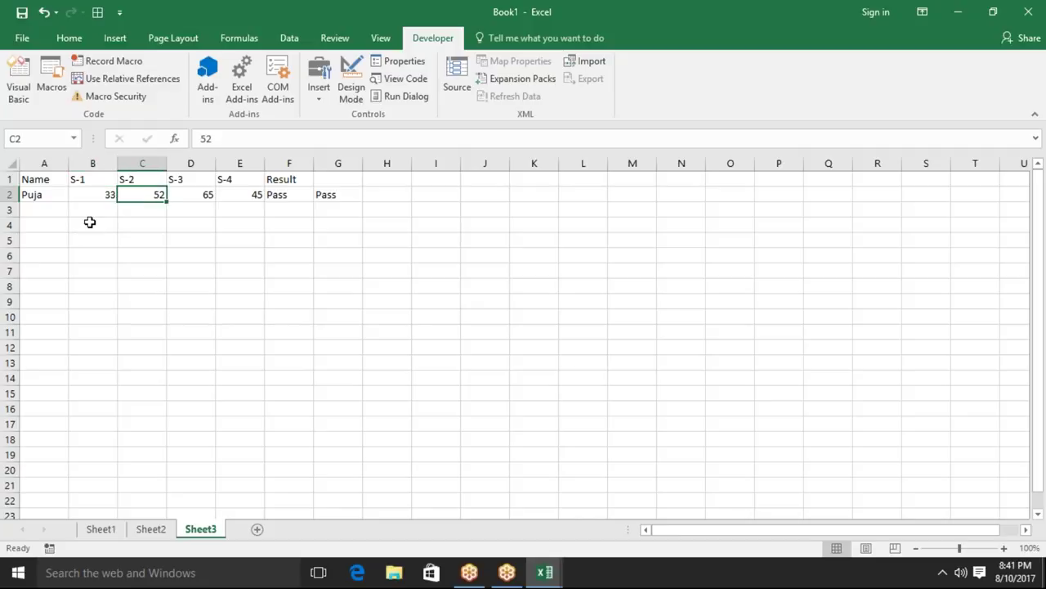
key(Right)
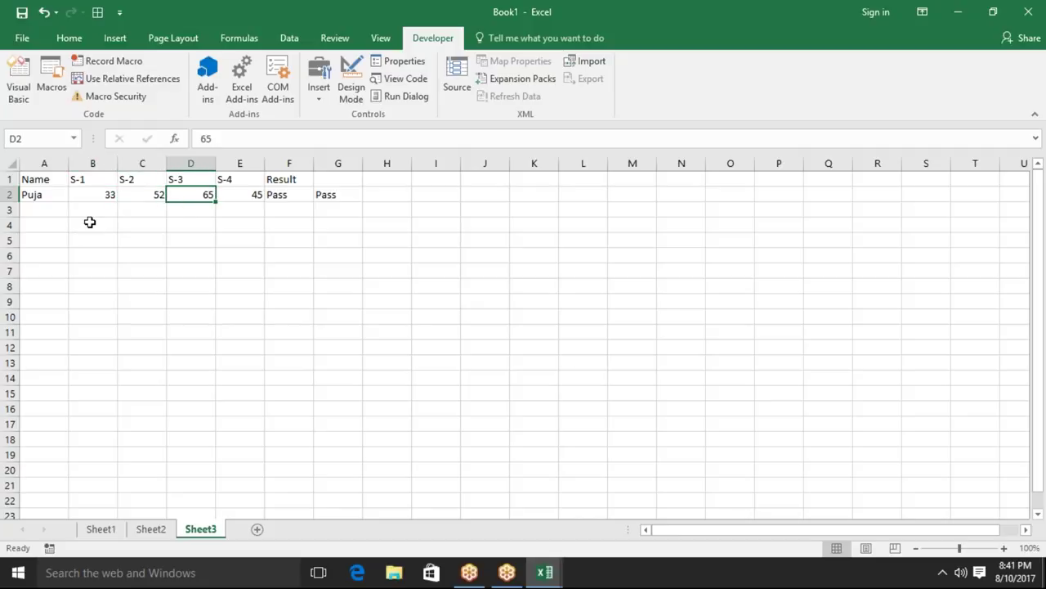
key(Right)
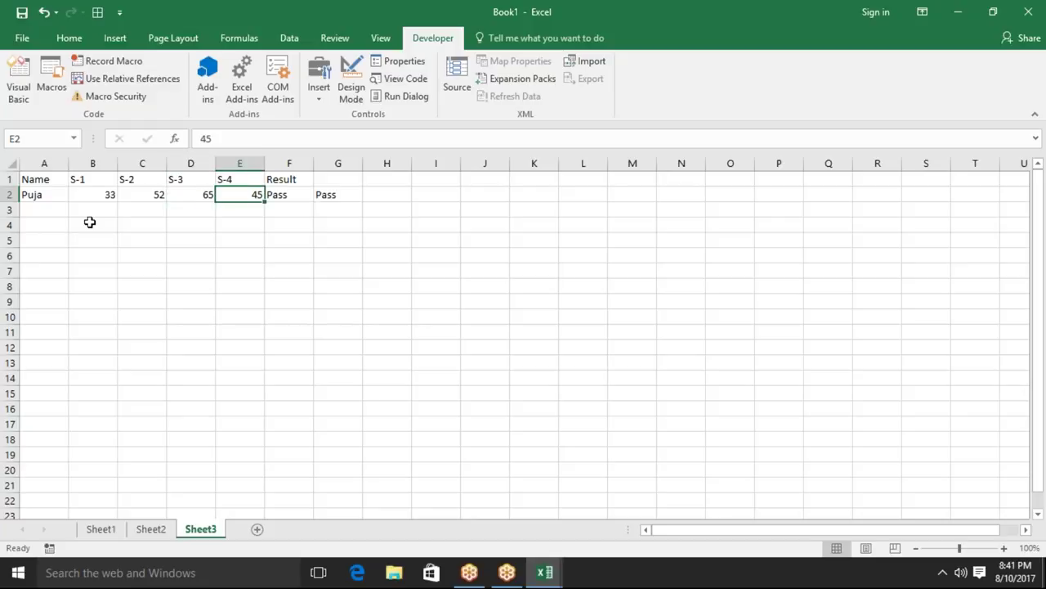
key(alt+F11)
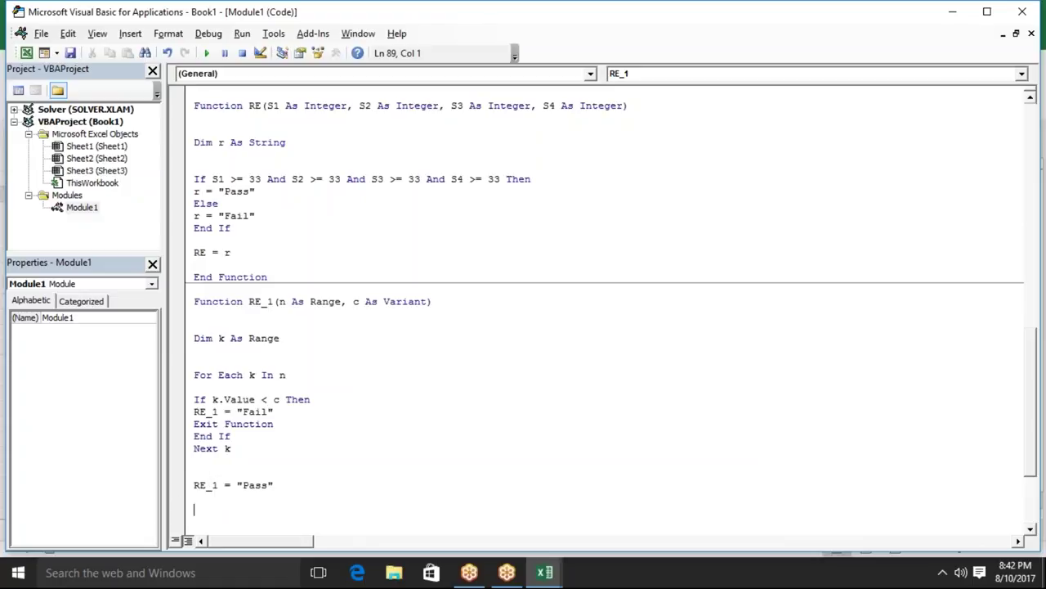
- Review RE_1's Pass result, early Fail assignment, Exit Function and If block
drag(193, 487, 282, 484)
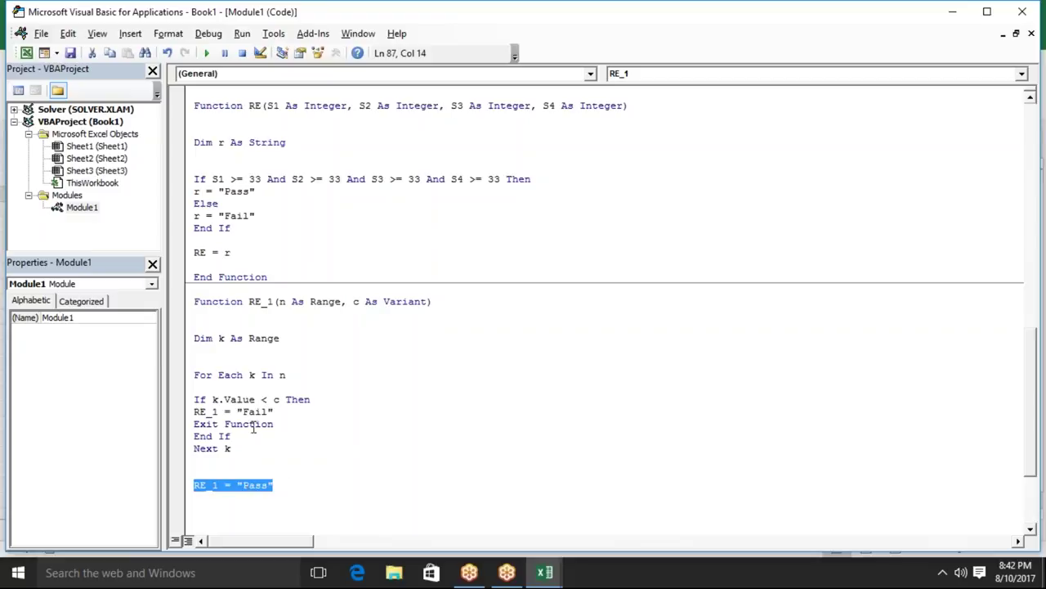
mouse_move(273, 412)
mouse_down()
mouse_move(197, 412)
mouse_move(282, 423)
mouse_up()
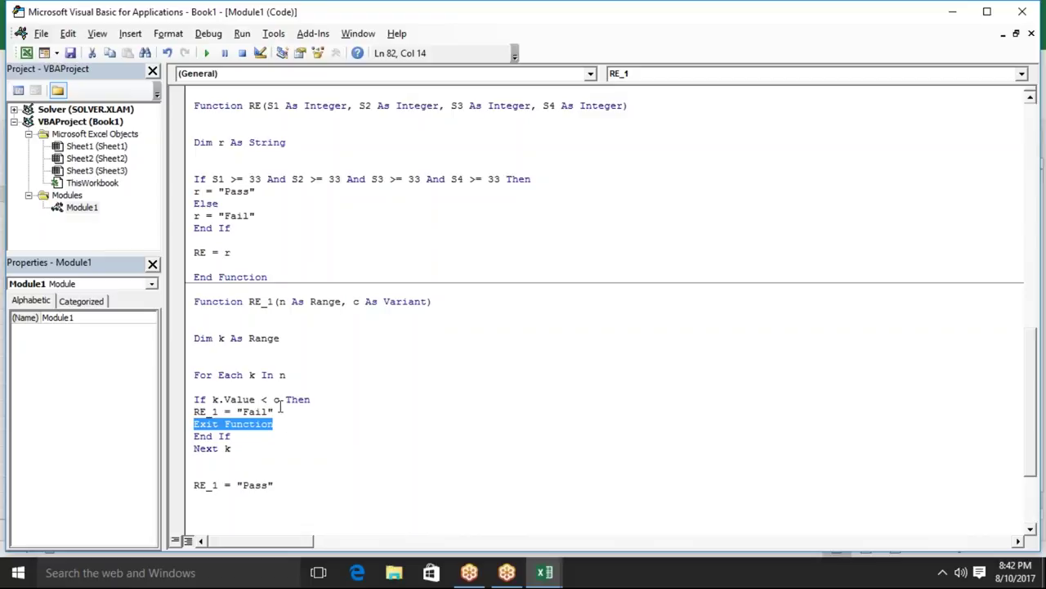
click(278, 408)
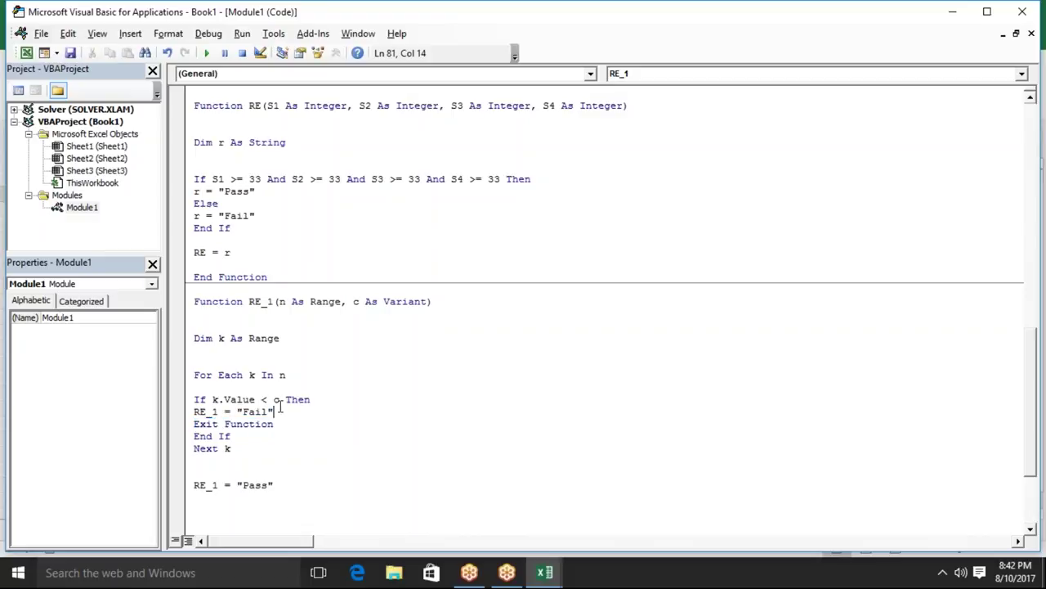
drag(275, 424, 187, 424)
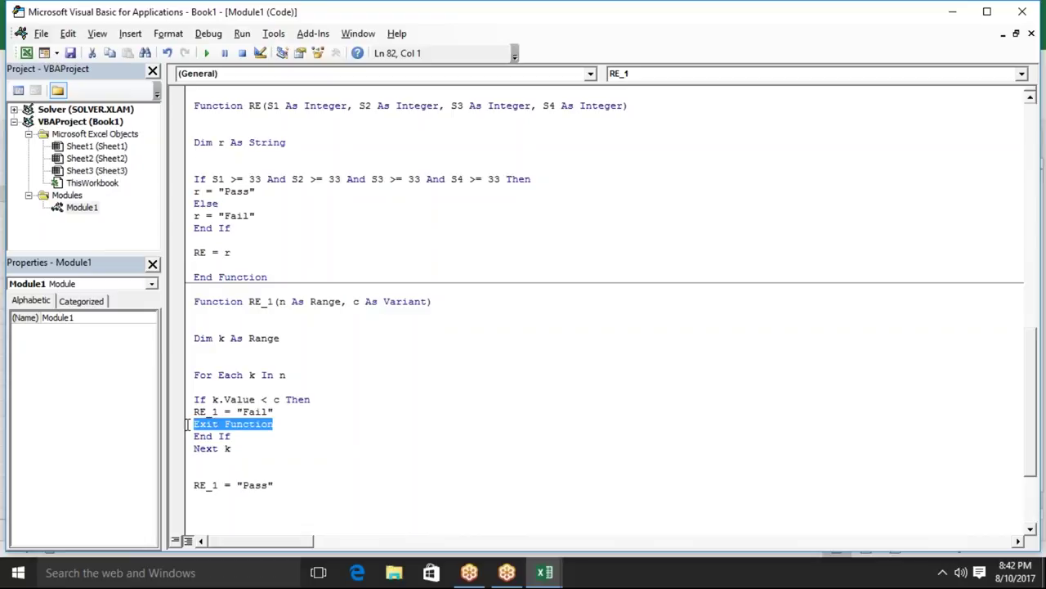
drag(194, 484, 295, 500)
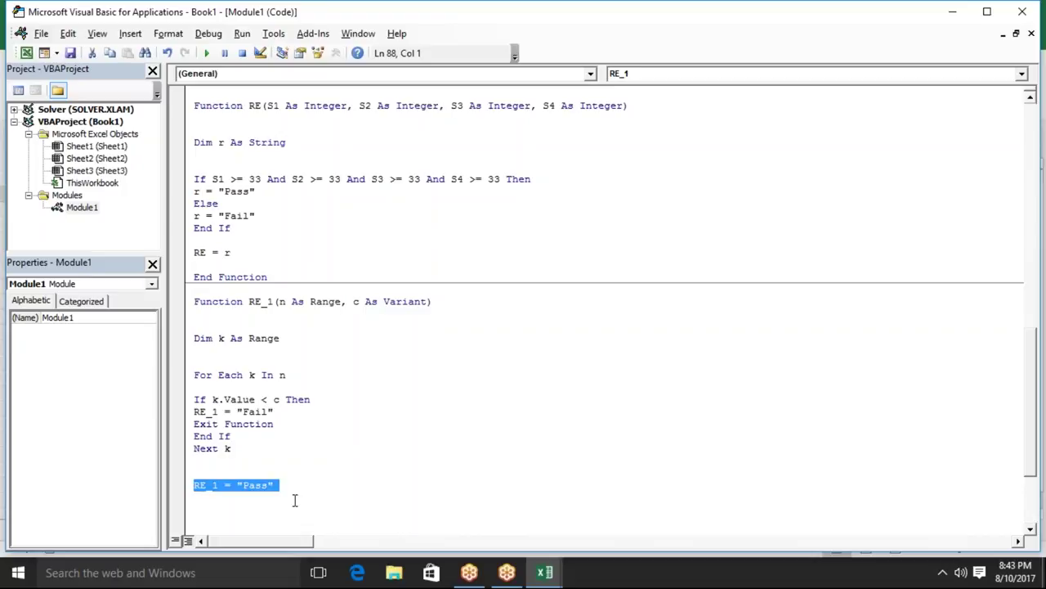
drag(266, 461, 187, 395)
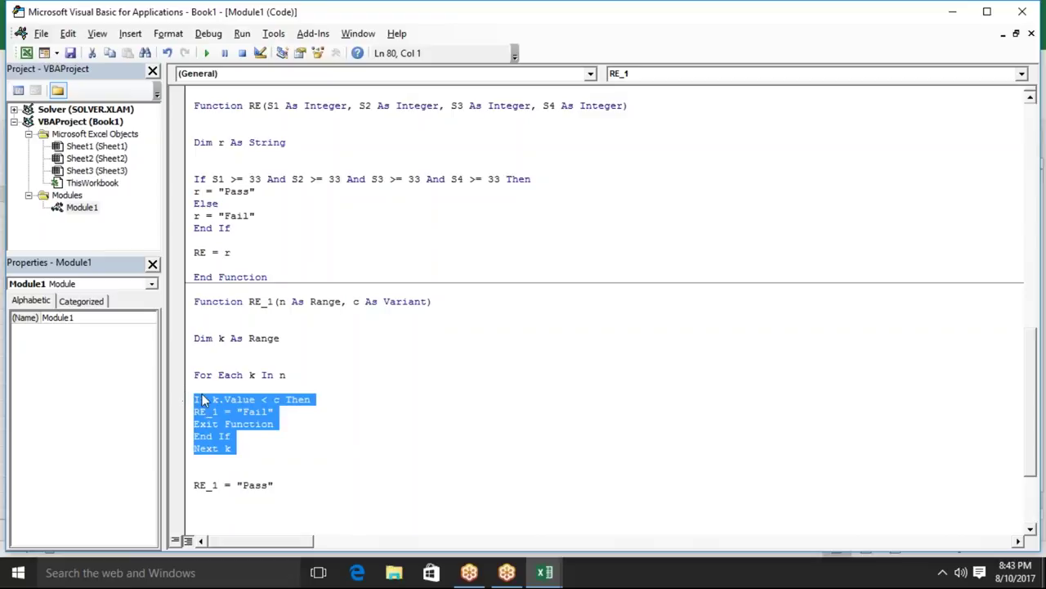
- Remove the blank line between the For Each header and the If test
key(Up)
key(Delete)
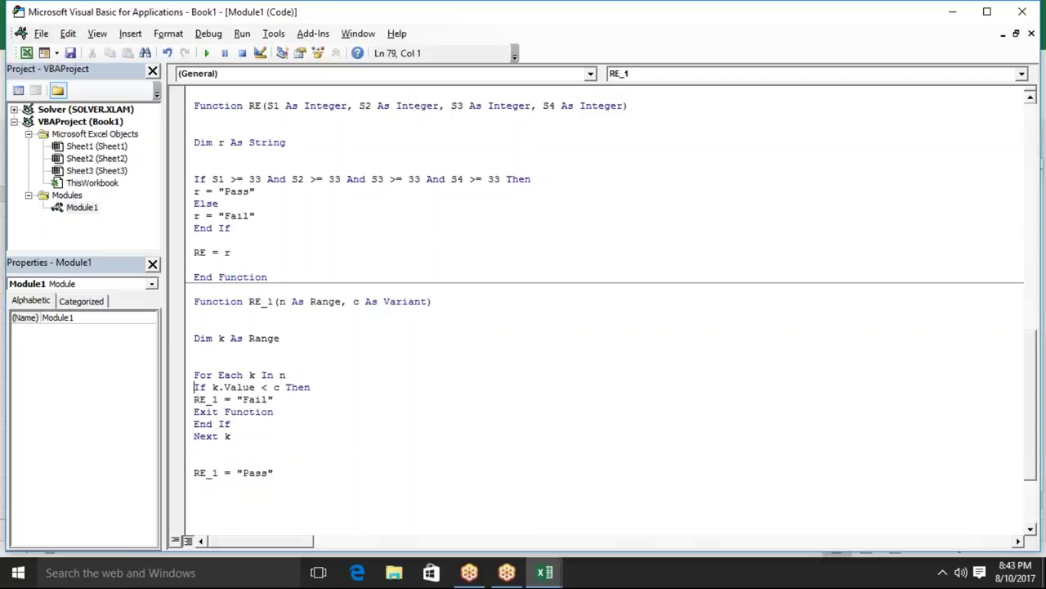
double_click(223, 376)
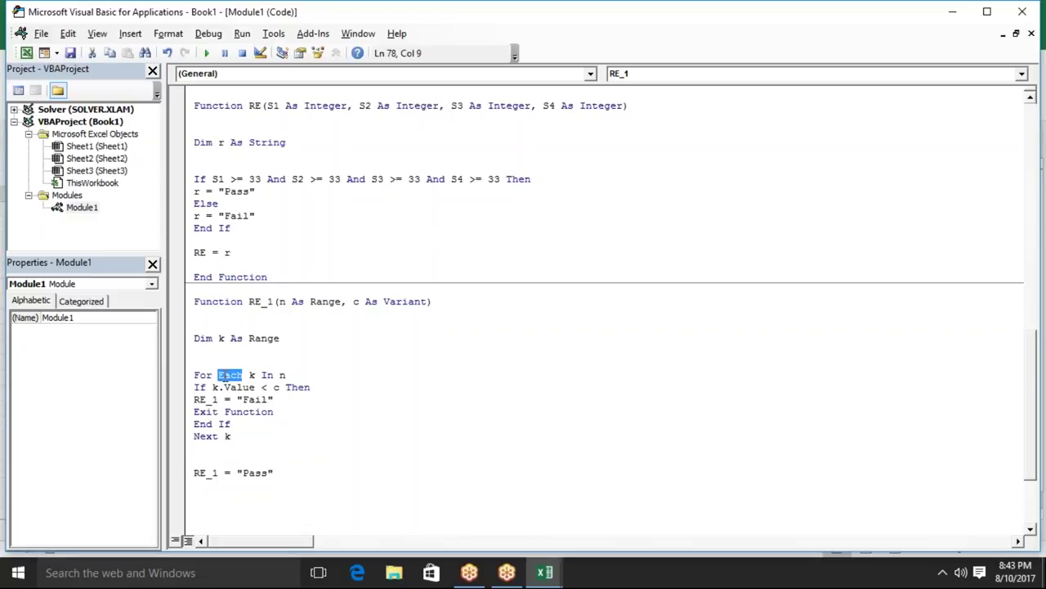
double_click(325, 303)
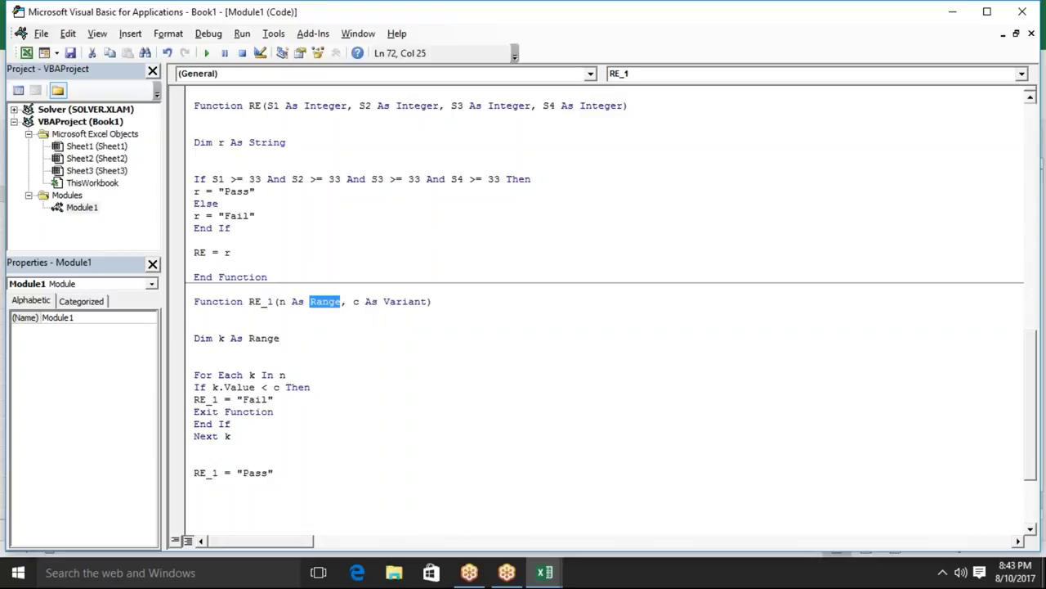
click(209, 461)
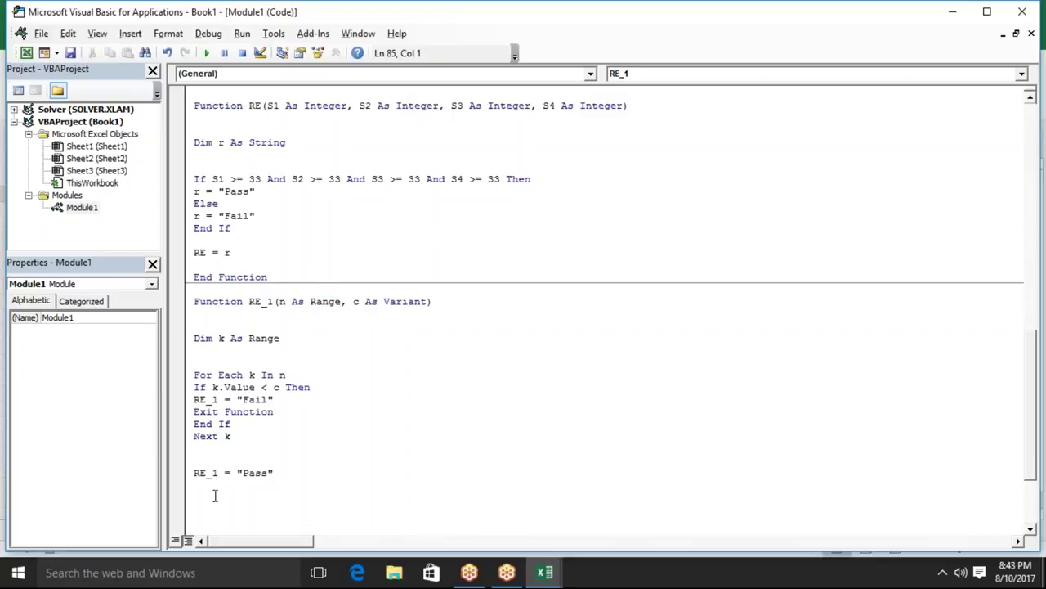
key(Down)
key(Down)
key(Down)
key(Down)
key(Down)
key(Up)
key(Up)
key(Up)
key(Up)
key(Up)
key(Down)
key(Down)
key(Down)
key(Down)
- Delete the extra blank lines before RE_1's End Function
key(Delete)
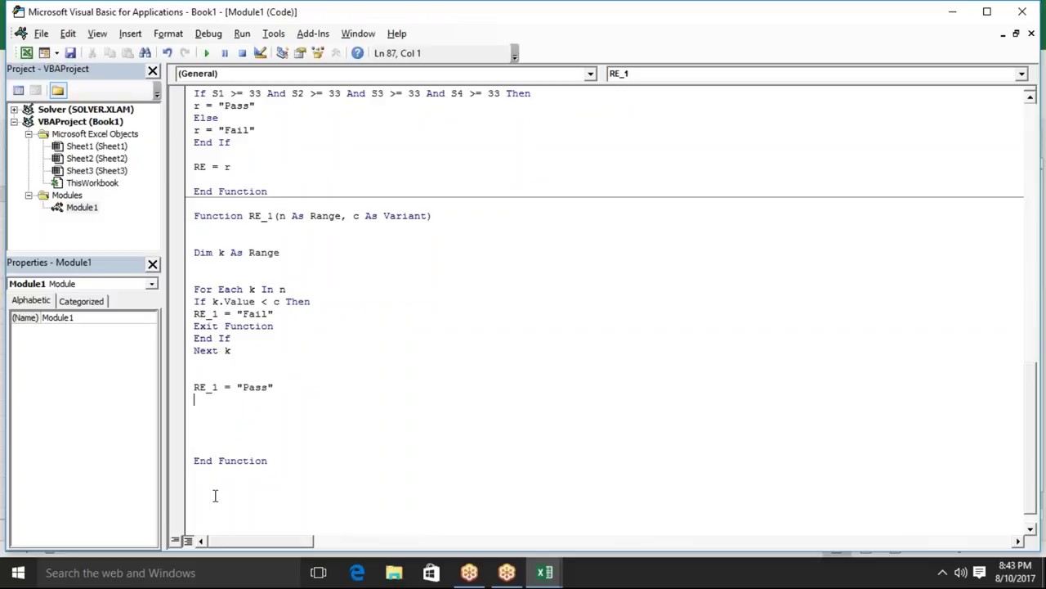
key(Delete)
key(Delete)
key(Delete)
key(Up)
key(Up)
key(Up)
key(Up)
key(Up)
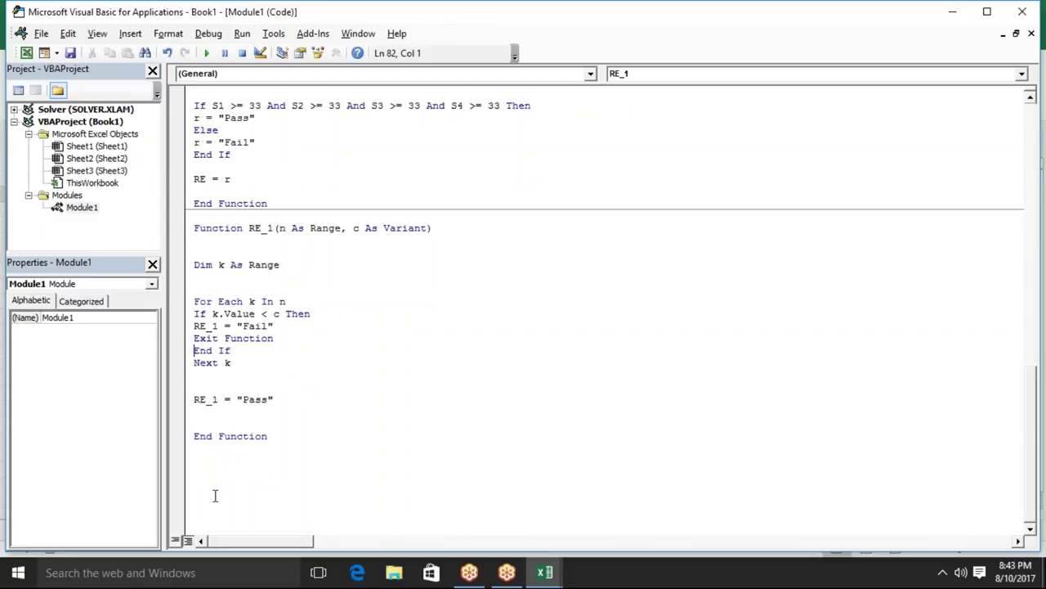
key(Up)
key(Up)
key(Up)
key(Up)
key(Up)
key(Up)
key(Up)
key(Up)
key(Up)
key(Up)
key(Up)
key(Up)
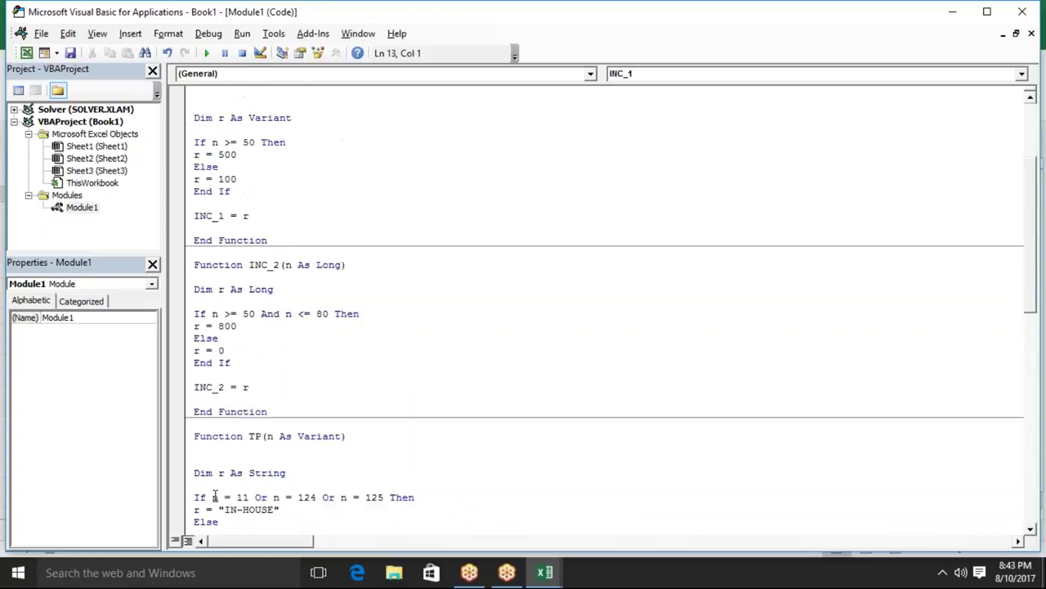
key(Up)
key(Up)
key(Up)
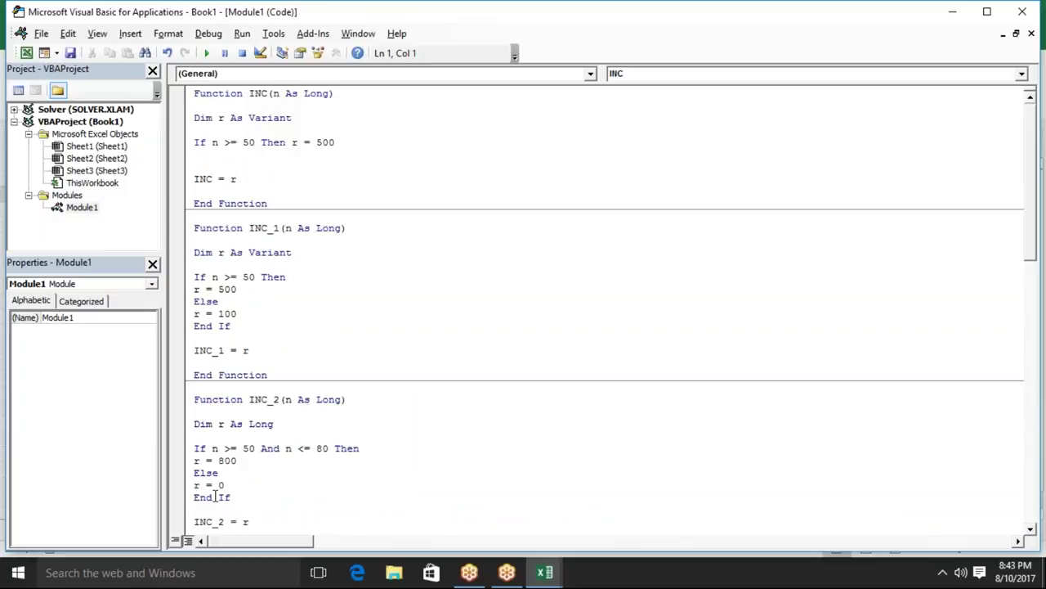
- Copy Module1's code, excluding the trailing blank line, to the clipboard
key(shift+Down)
key(shift+Down)
key(shift+Down)
key(shift+Down)
key(shift+Down)
key(shift+Down)
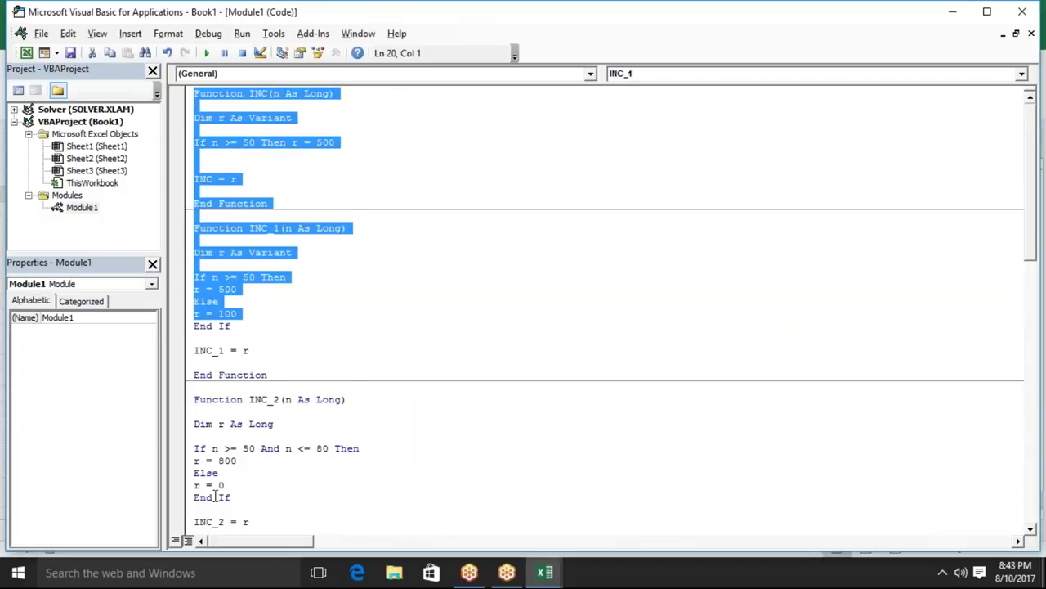
key(shift+Down)
key(shift+Down)
key(shift+Down)
key(shift+Down)
key(shift+Down)
key(shift+Down)
key(shift+Down)
key(shift+Down)
key(shift+Down)
key(shift+Down)
key(shift+Down)
key(shift+Down)
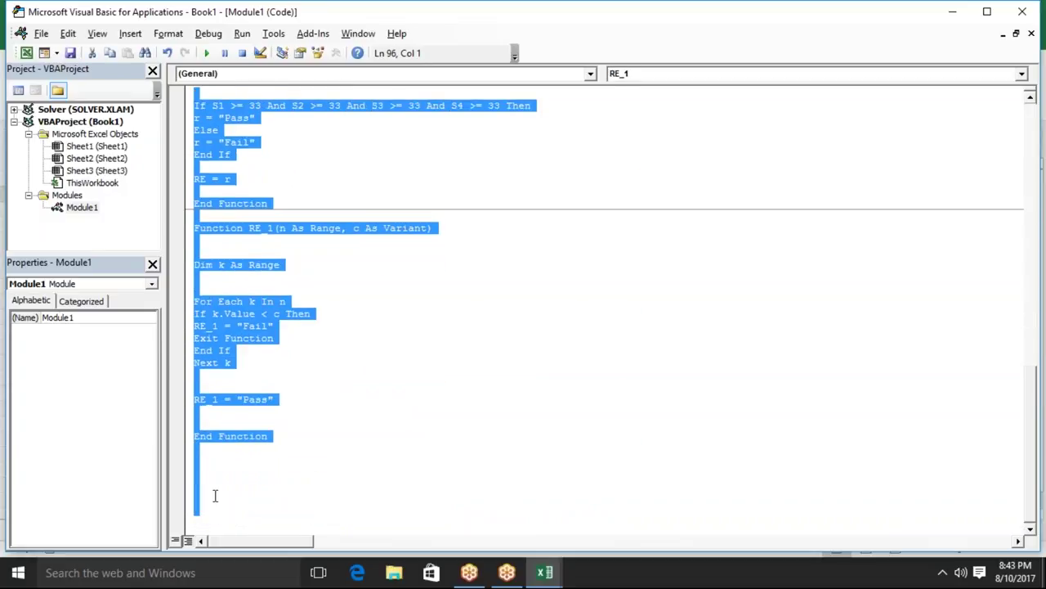
key(shift+Up)
key(shift+Up)
key(shift+Up)
key(shift+Up)
key(shift+Up)
key(ctrl+c)
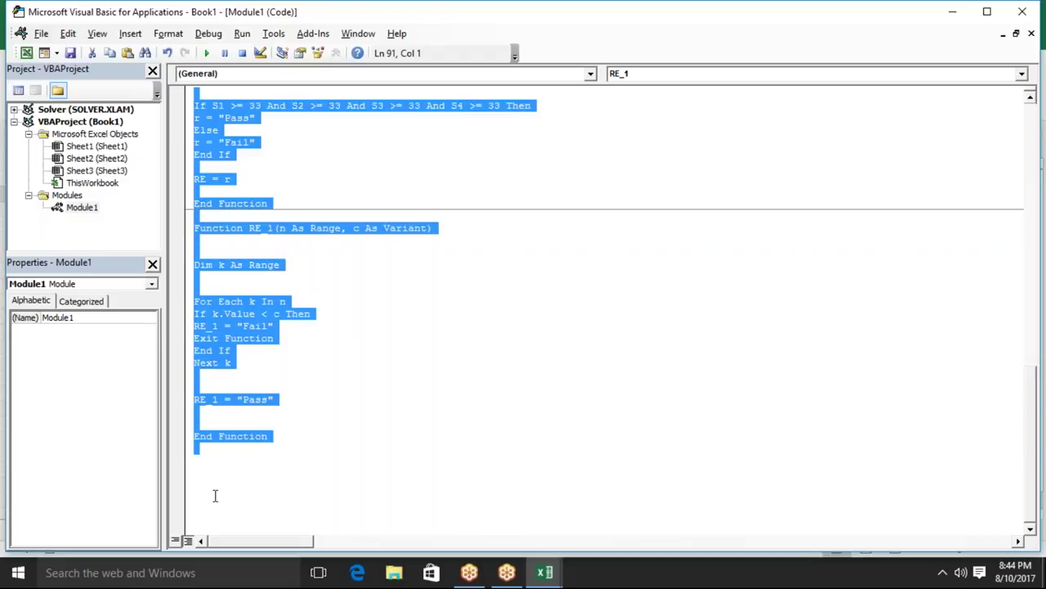
click(423, 387)
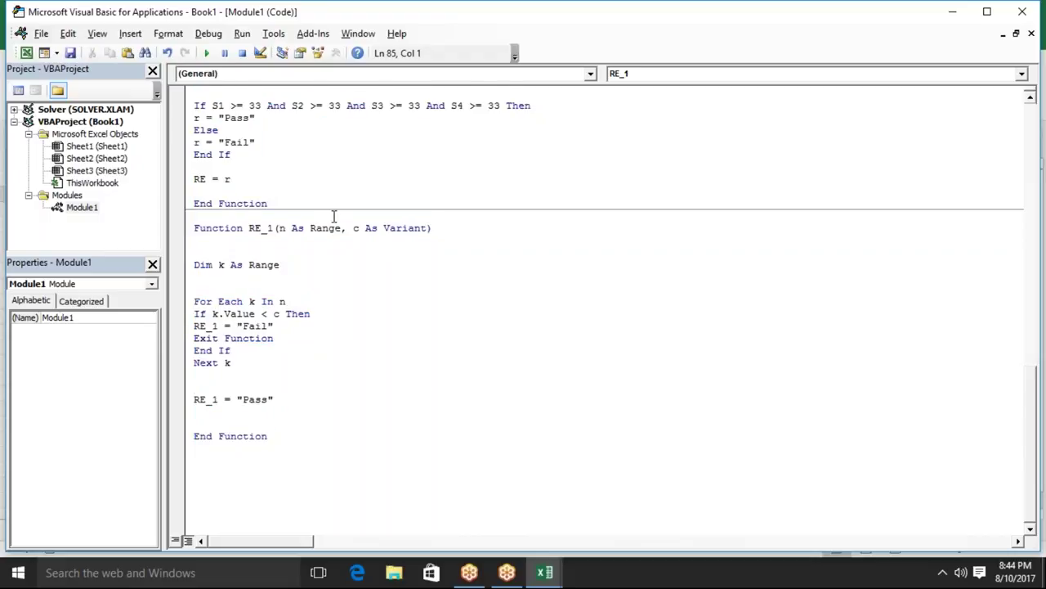
double_click(355, 228)
- Restore the c parameter, re-enter =RE_1(B2:E2,33) in G2, and inspect F2's and G2's formulas
key(ctrl+z)
key(alt+F11)
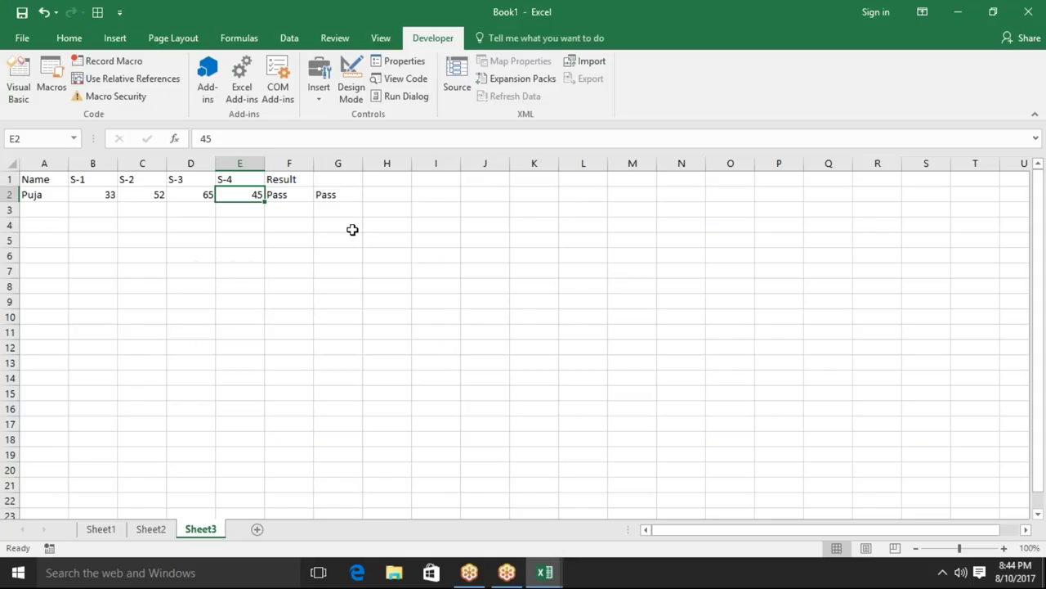
double_click(325, 195)
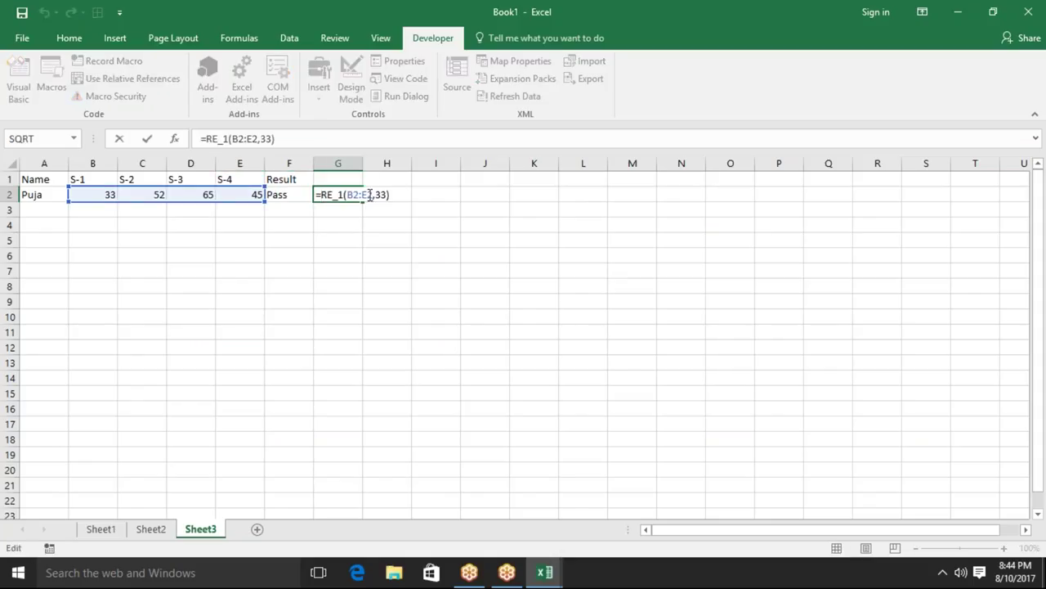
double_click(380, 195)
key(ctrl+Return)
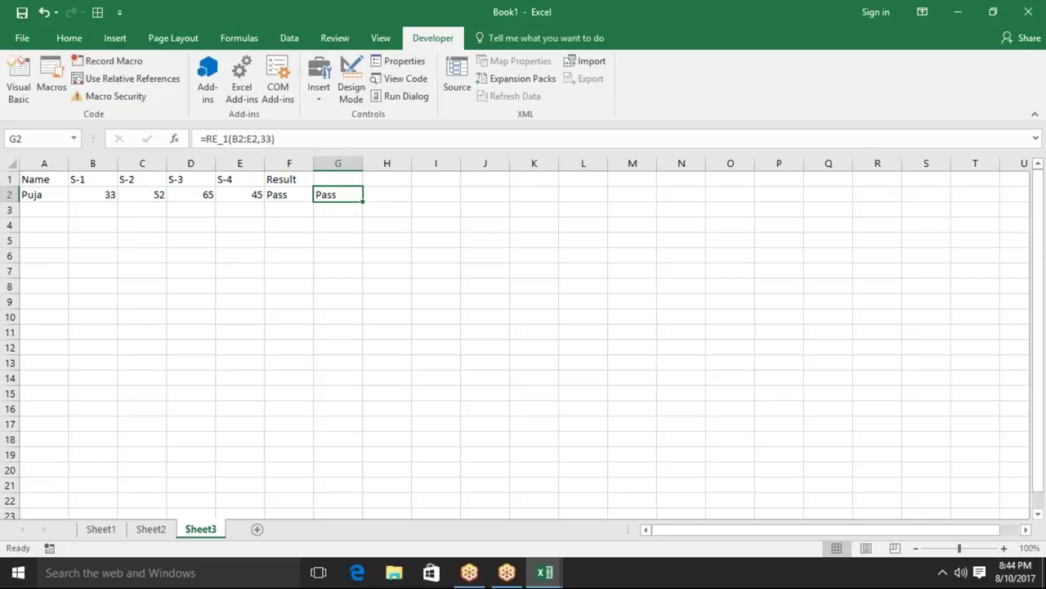
click(289, 194)
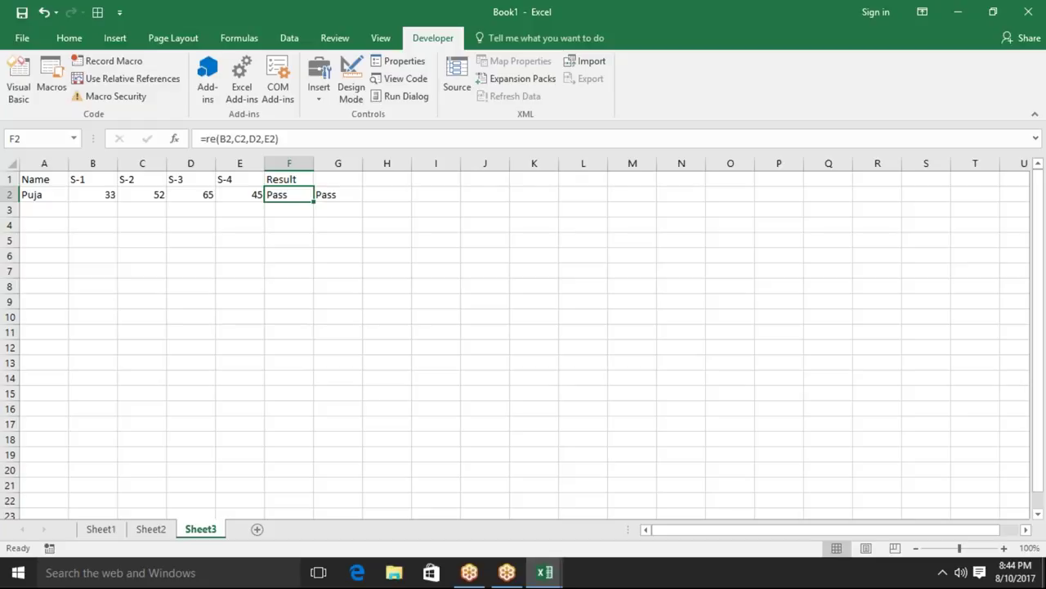
click(338, 195)
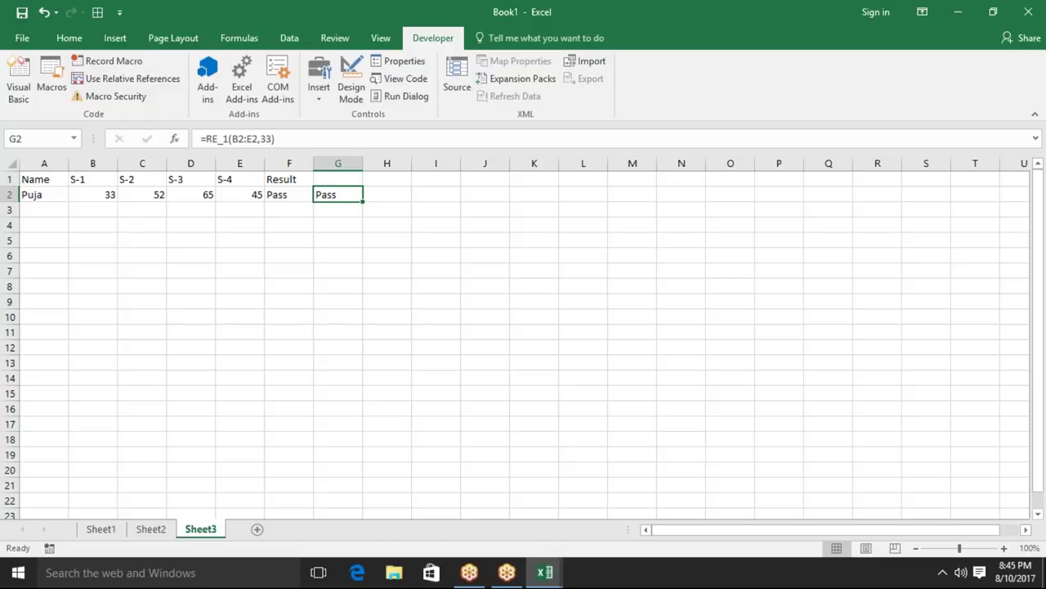
key(alt+F11)
key(ctrl+a)
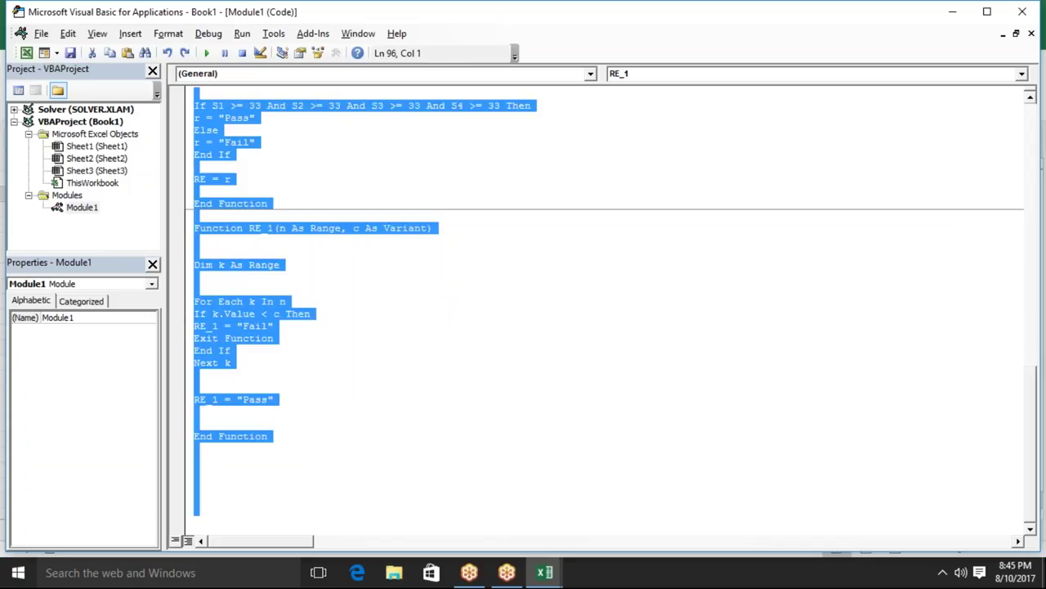
key(ctrl+Home)
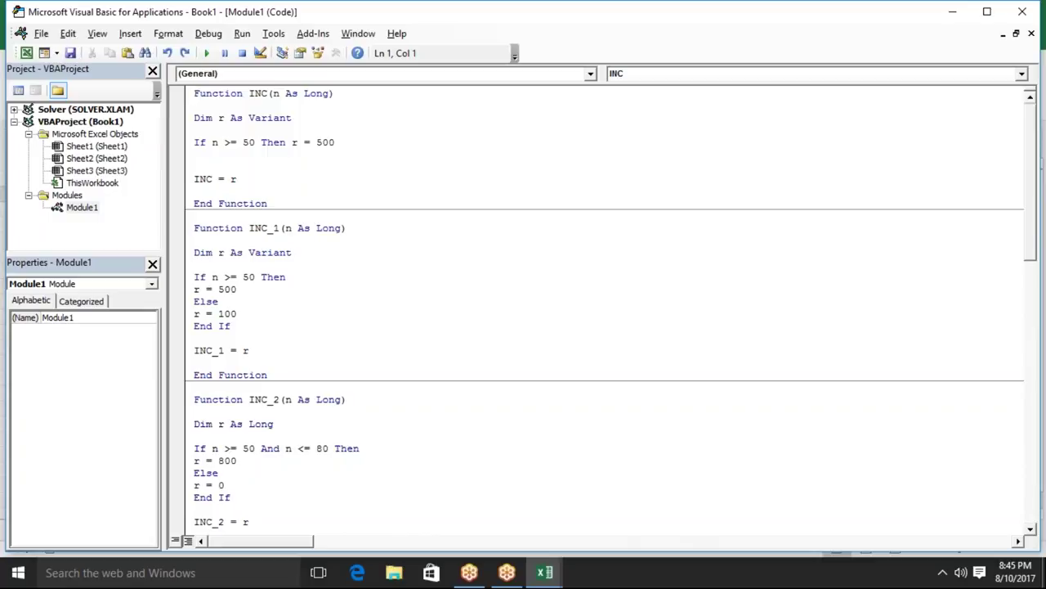
key(ctrl+a)
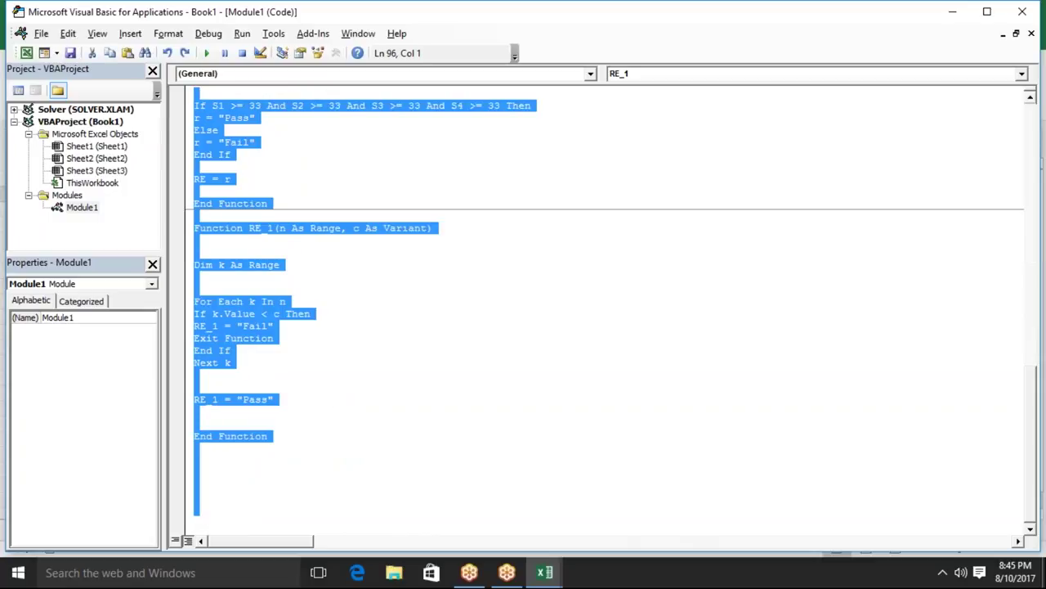
click(376, 258)
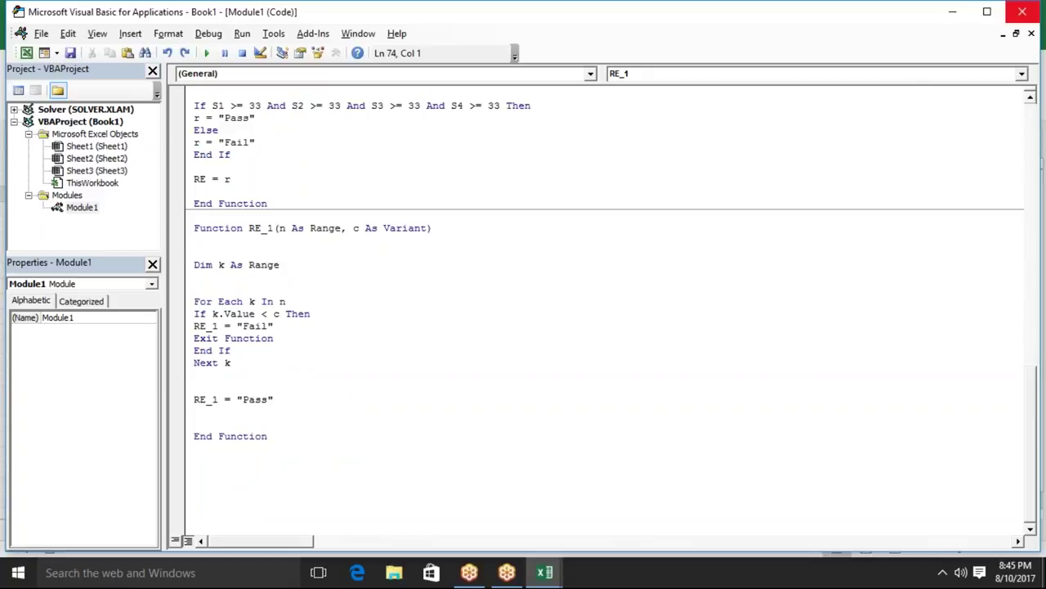
click(1032, 15)
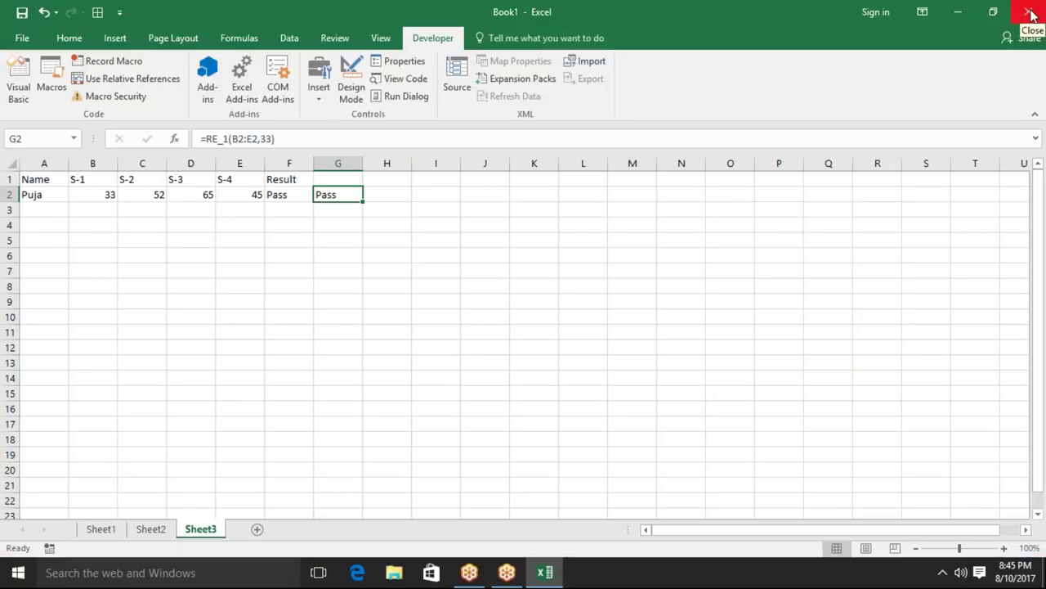
- Save changes on closing, choosing the Excel Macro-Enabled Workbook type and the Desktop folder
click(1031, 14)
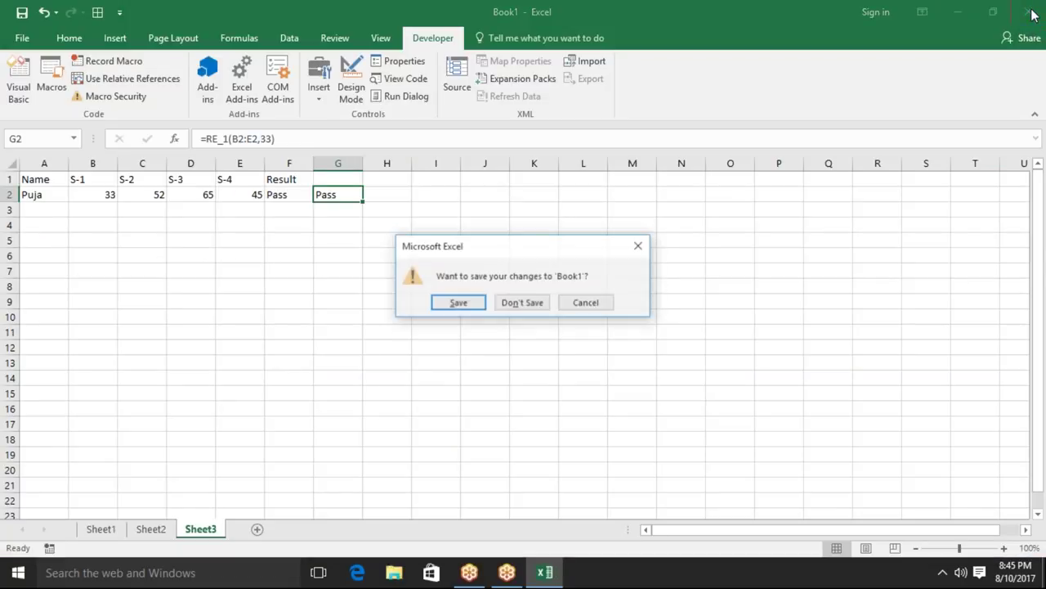
click(474, 304)
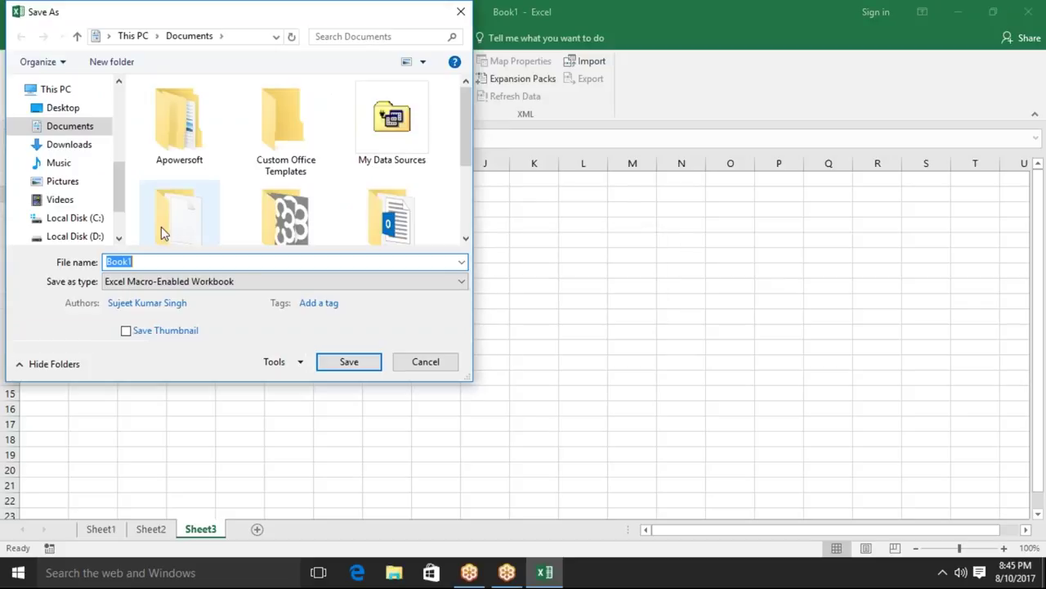
click(120, 238)
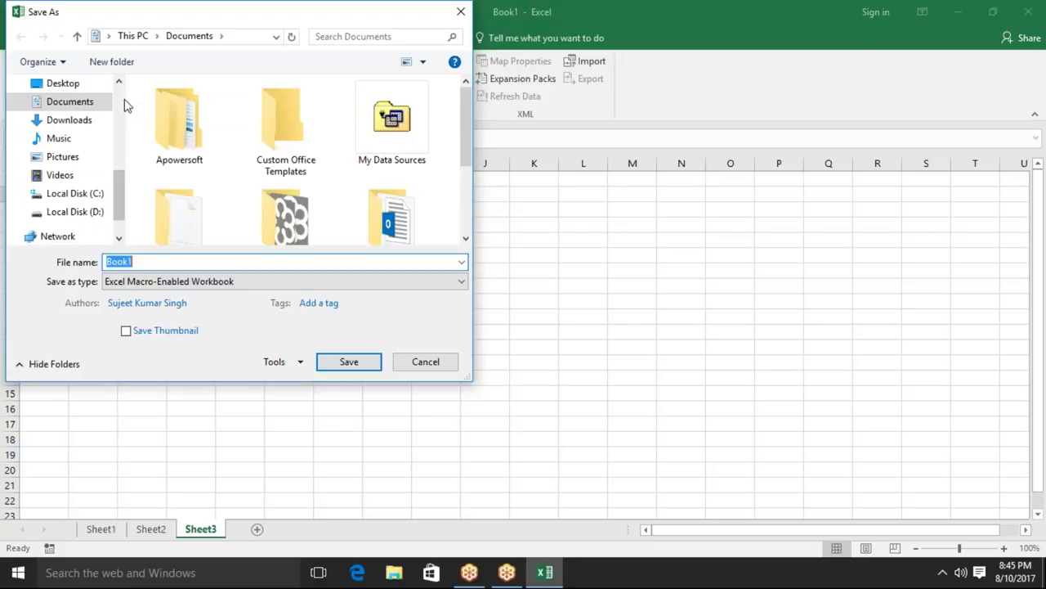
scroll(124, 105, up, 5)
click(69, 112)
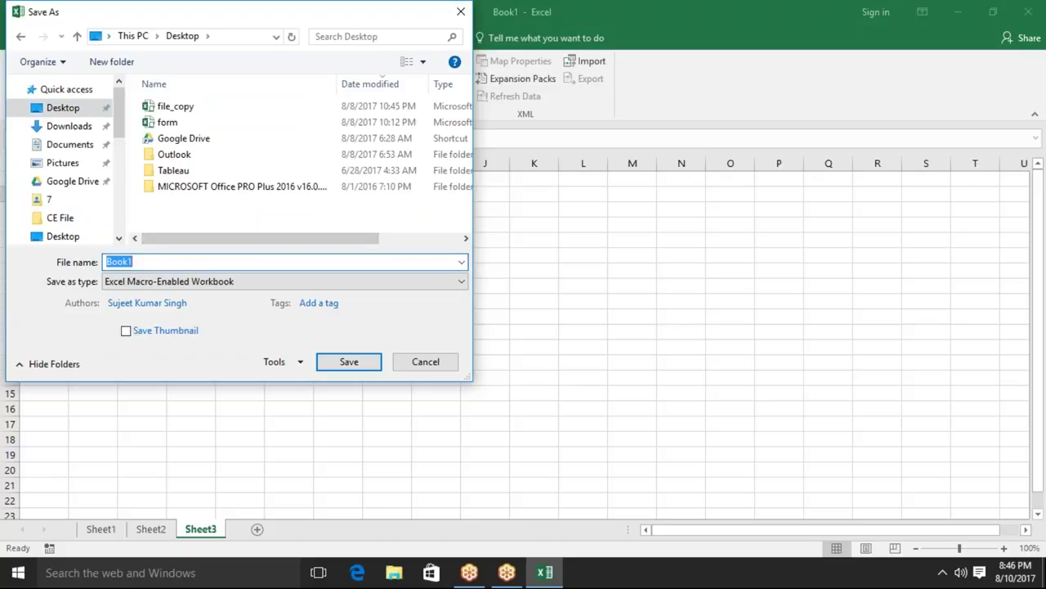
- Save the workbook as VBAIF and close Excel
text(F)
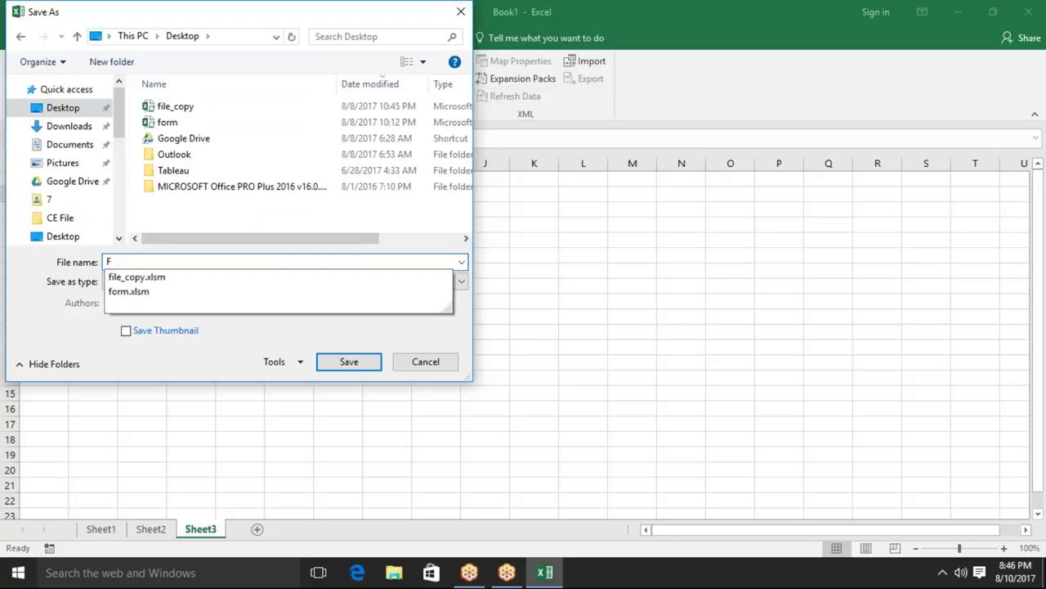
key(BackSpace)
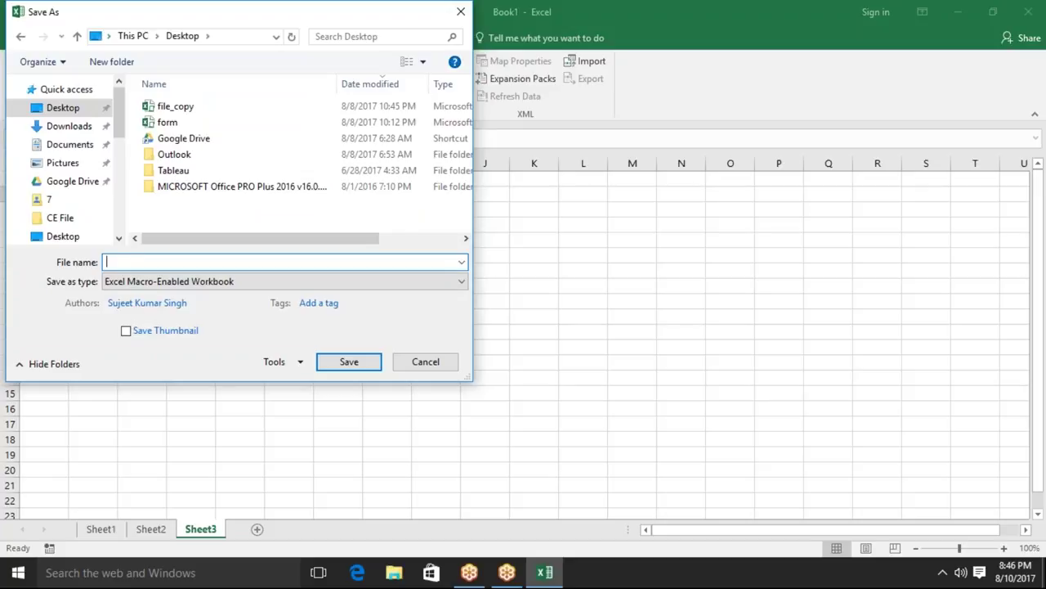
text(F)
key(BackSpace)
text(VBAI)
text(F)
click(350, 361)
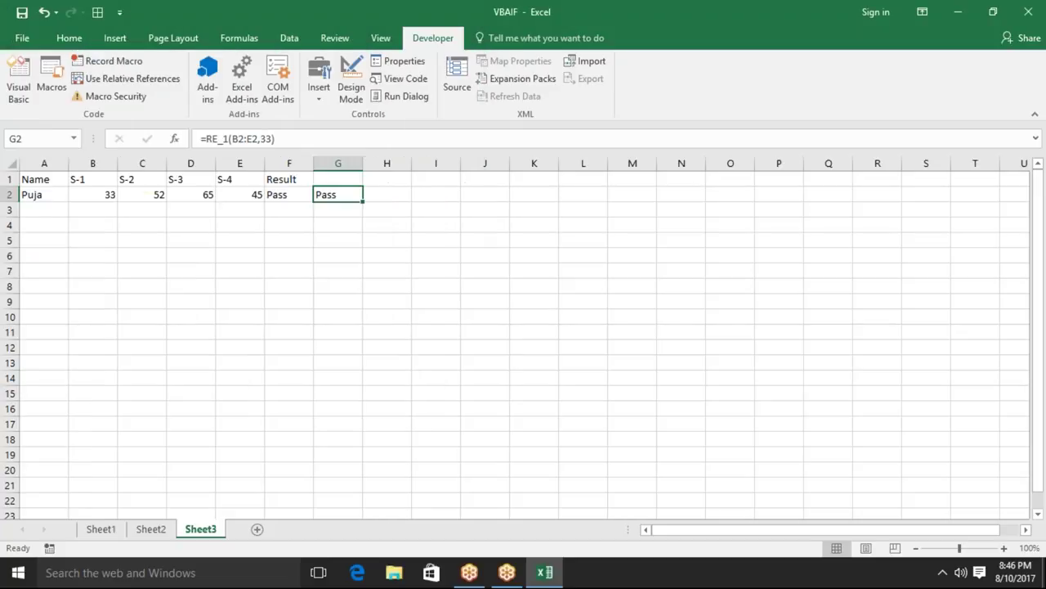
key(alt+F4)
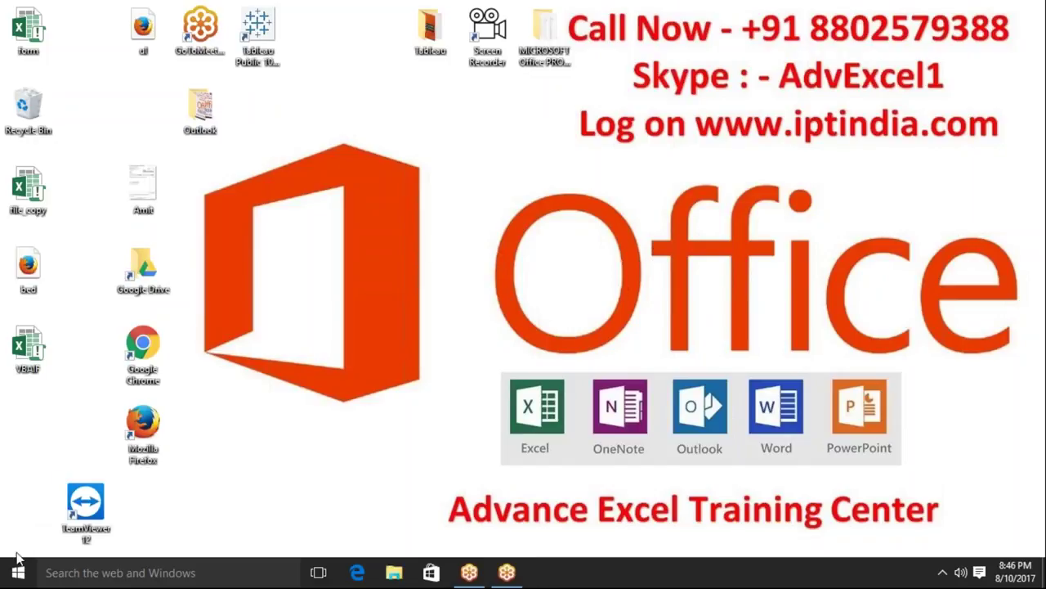
- Launch Mozilla Firefox from the Start menu's Most used list
click(22, 577)
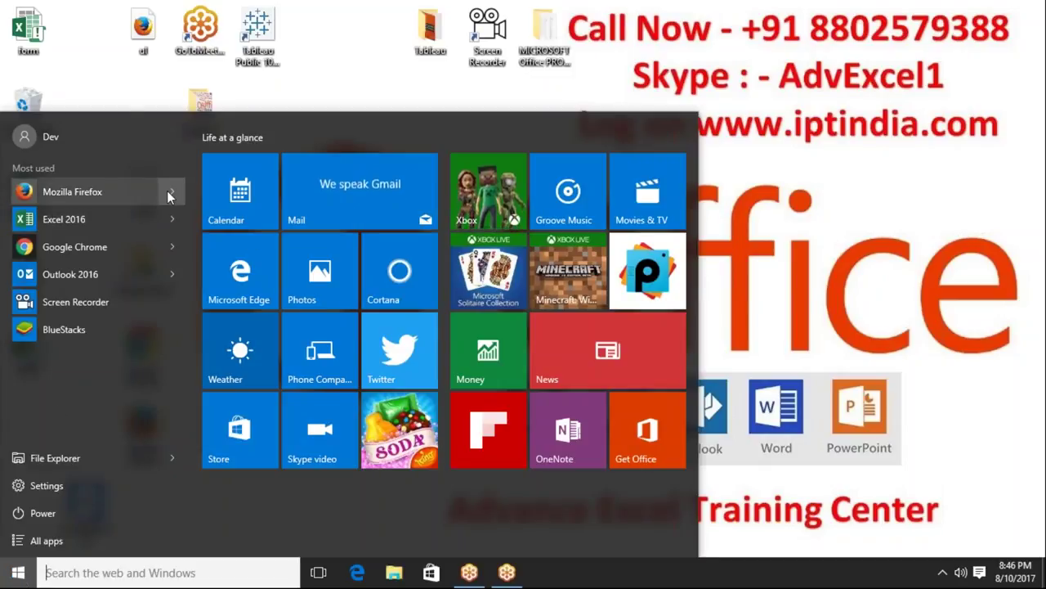
click(118, 191)
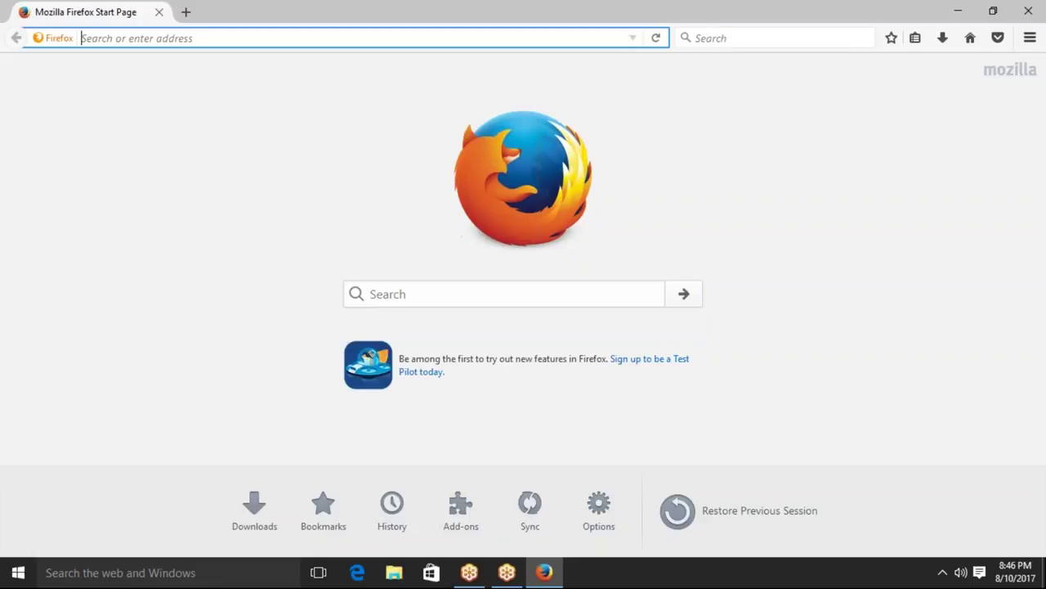
- Go to gmail.com, view the Sent Mail folder, then show the desktop
text(gmail.com/)
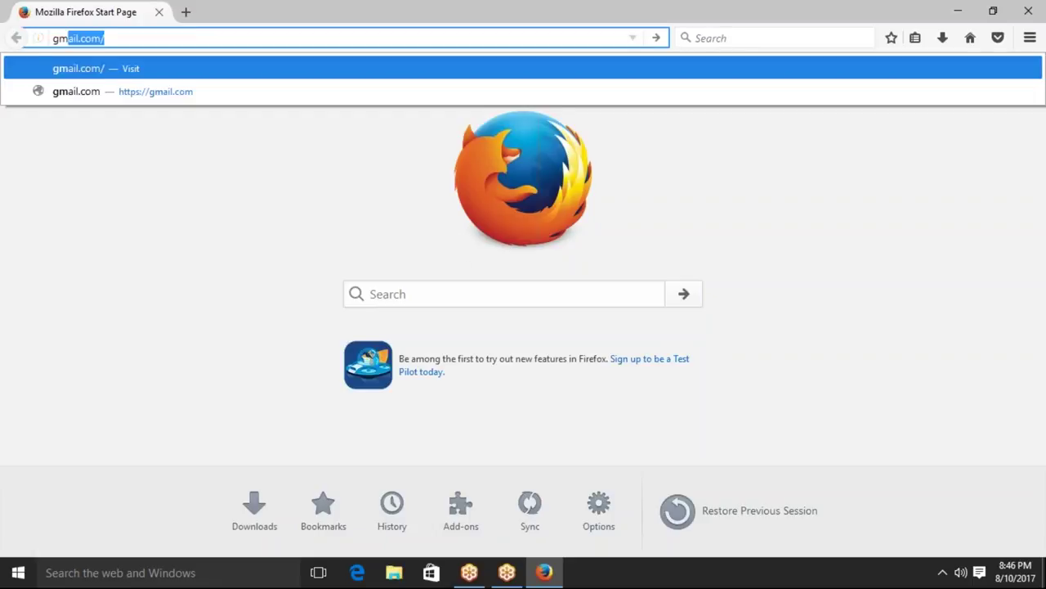
click(245, 84)
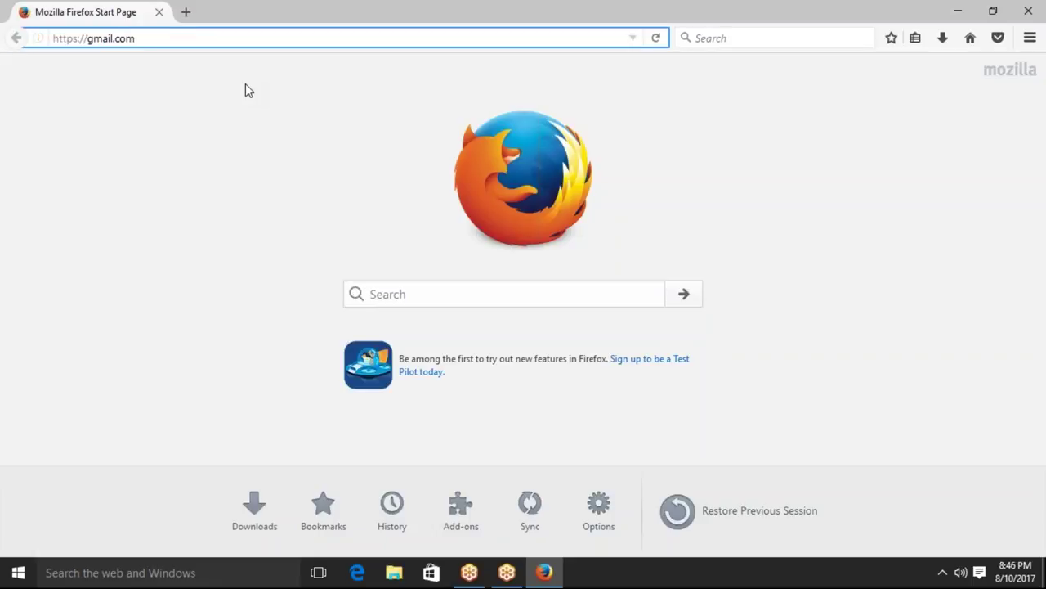
key(Return)
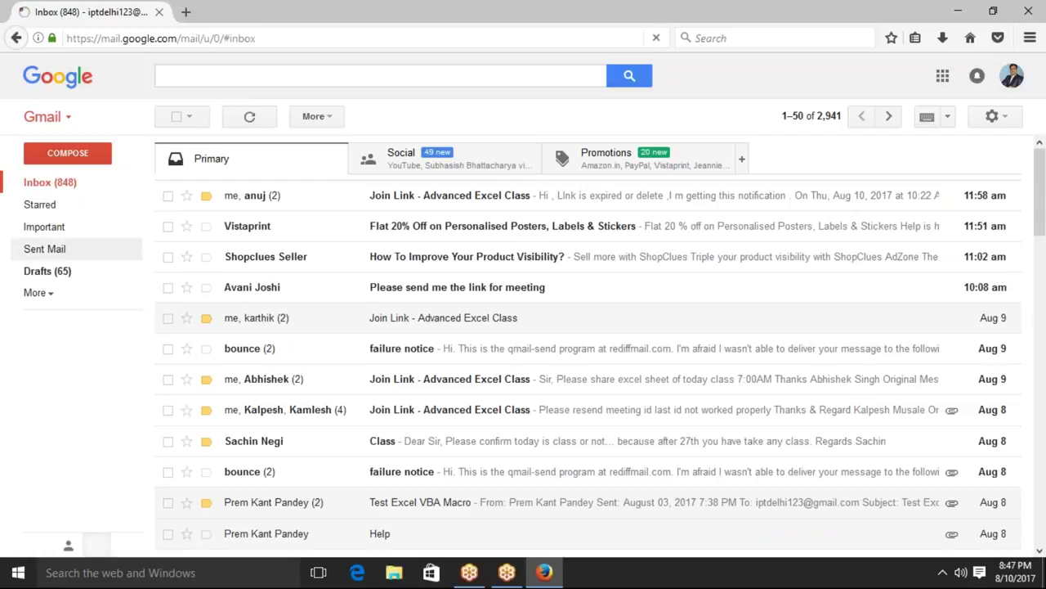
click(45, 248)
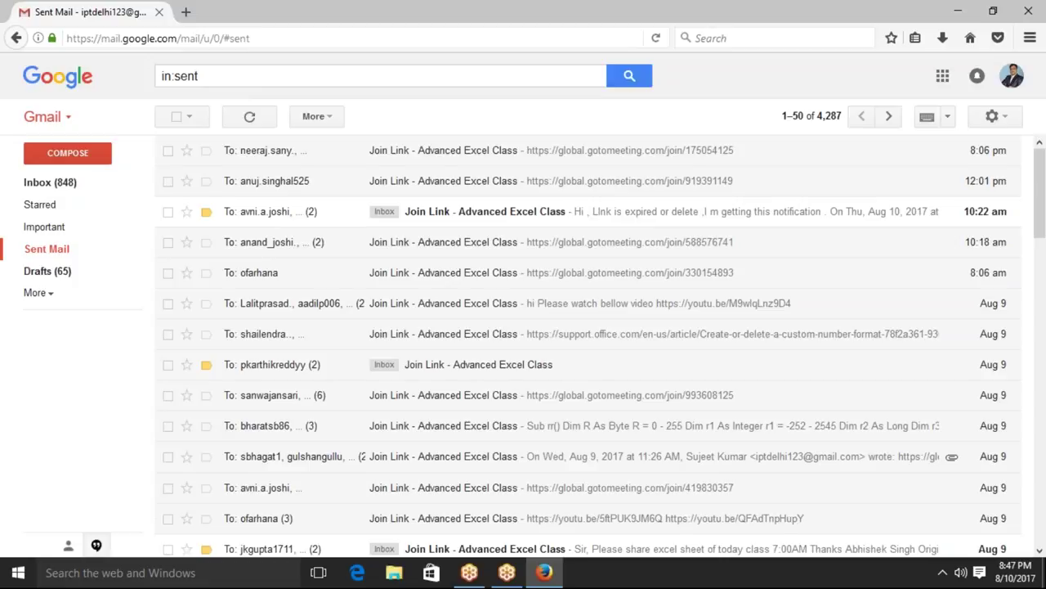
key(super+d)
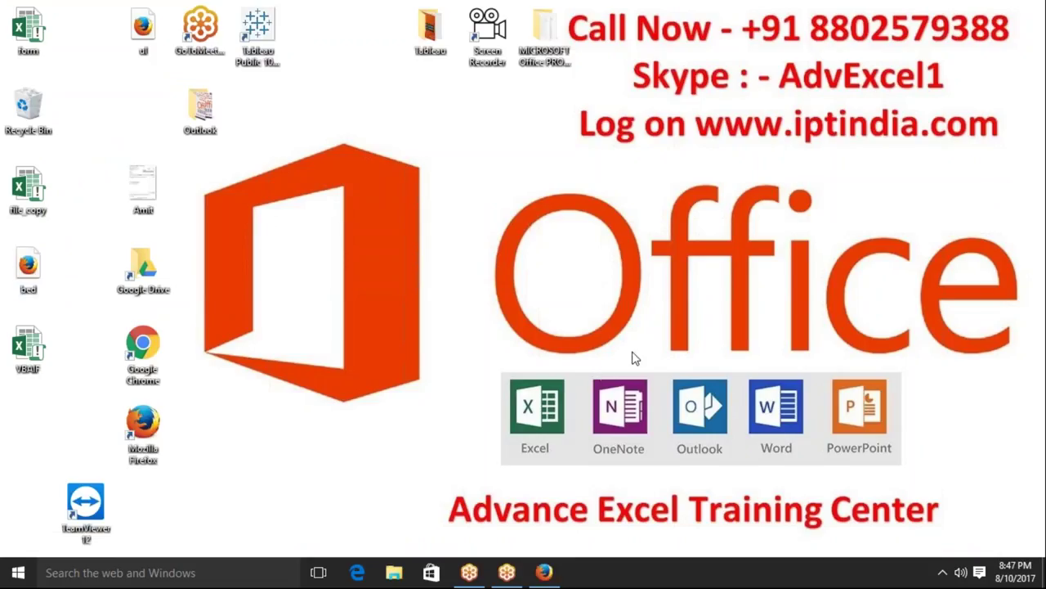